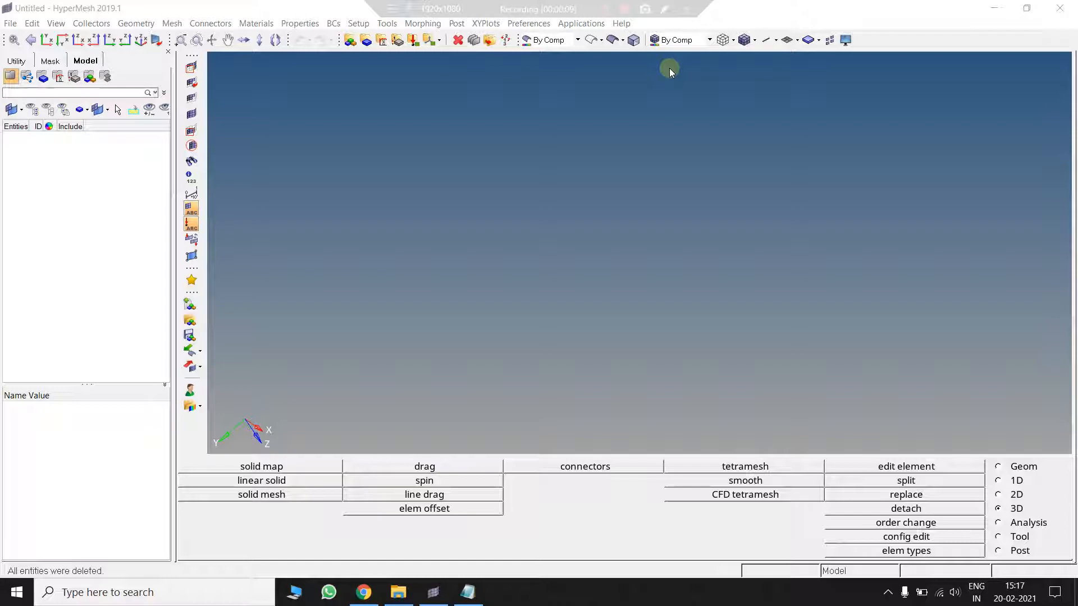
Step: Start a geometry import and select the Steering_Knuckle1.0 CATPart file from the Steering_Knuckle folder
click(167, 5)
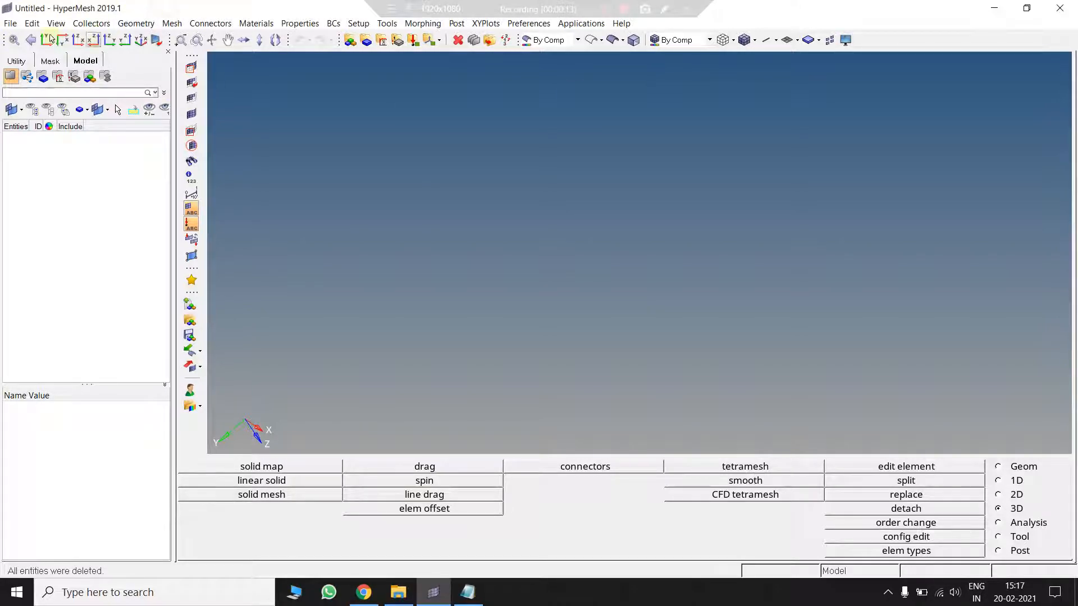
click(10, 24)
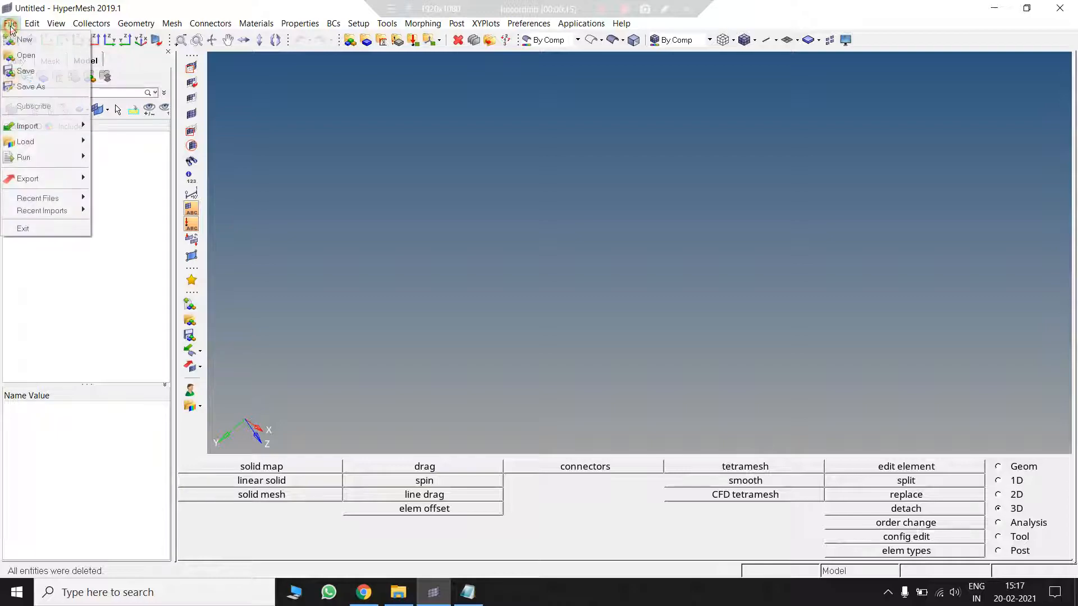
mouse_move(38, 132)
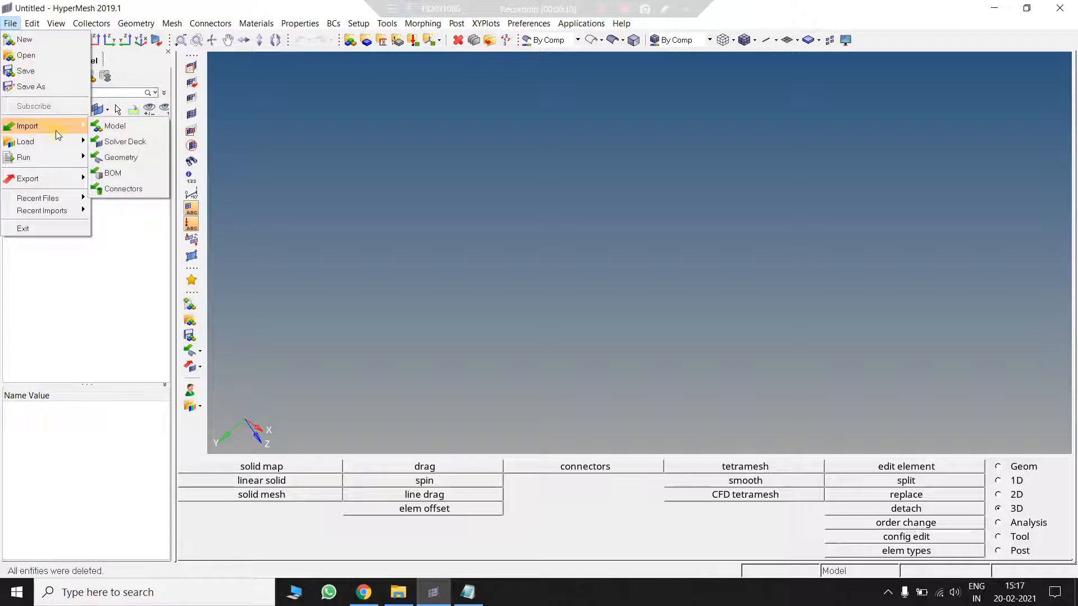
click(115, 157)
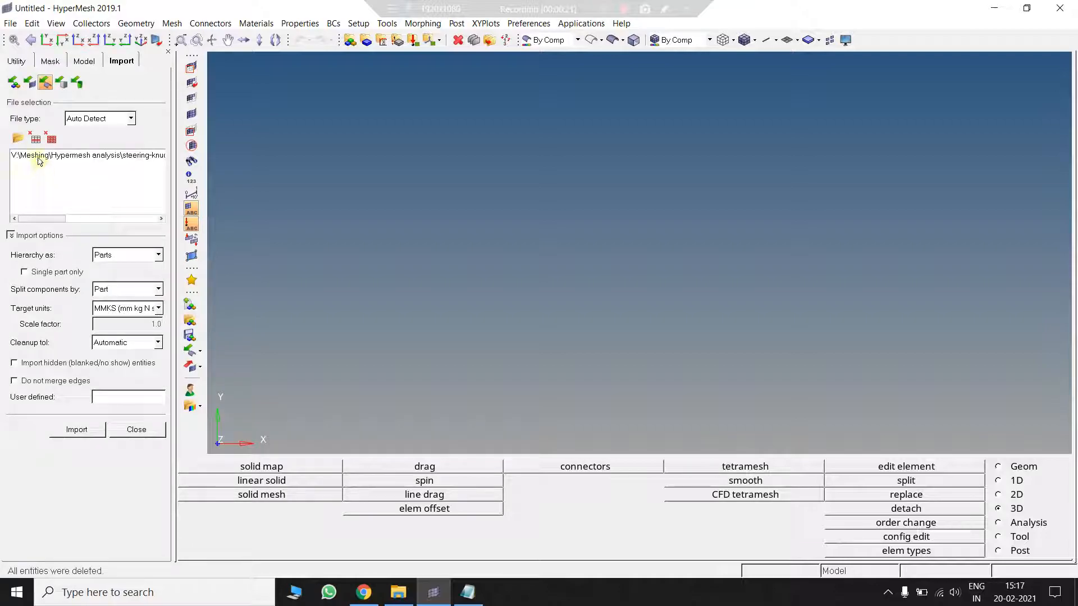
click(18, 138)
click(310, 143)
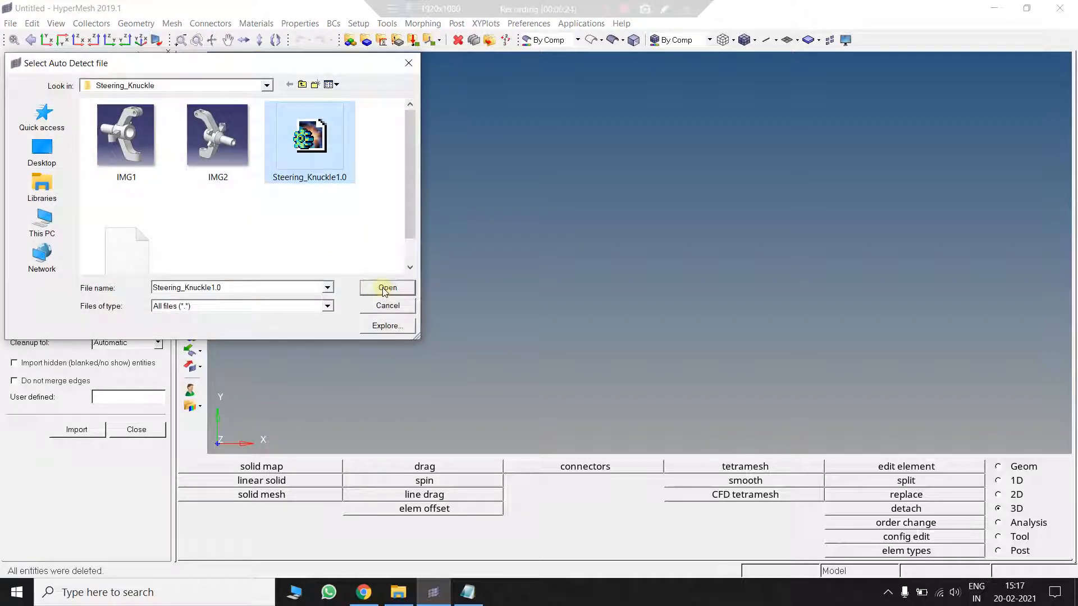
click(384, 287)
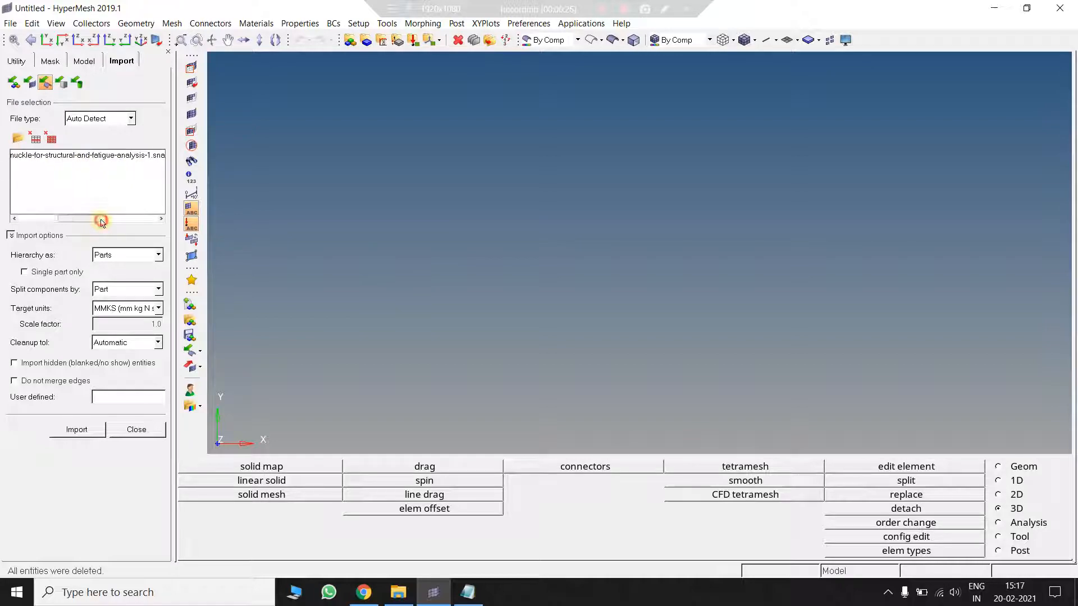
click(125, 218)
click(161, 218)
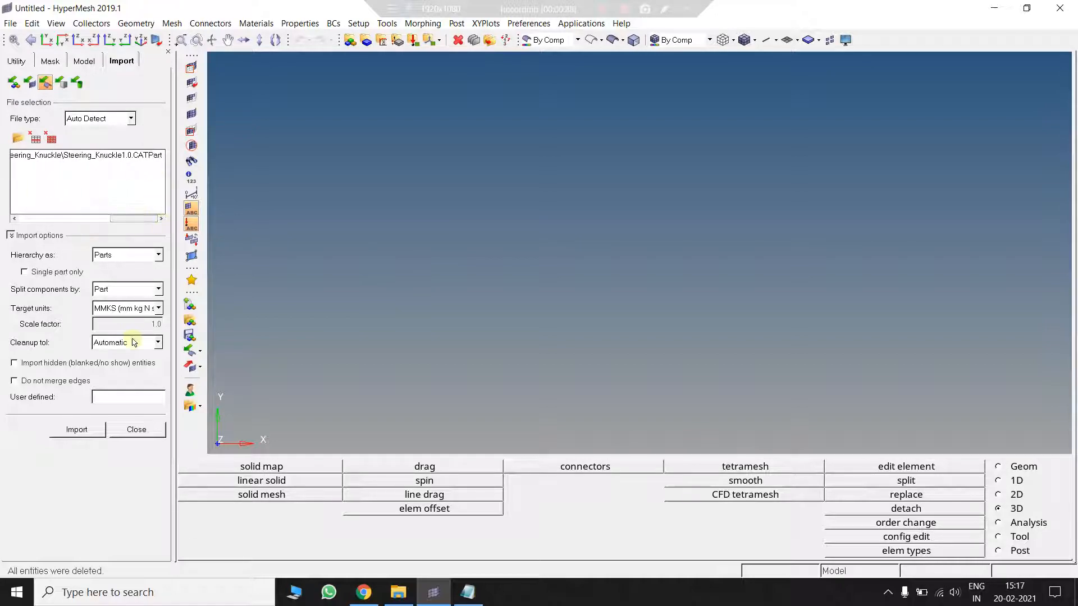
Step: Import the knuckle geometry with target units MMKS (mm kg N s) and automatic cleanup tolerance, then close the import settings
click(128, 312)
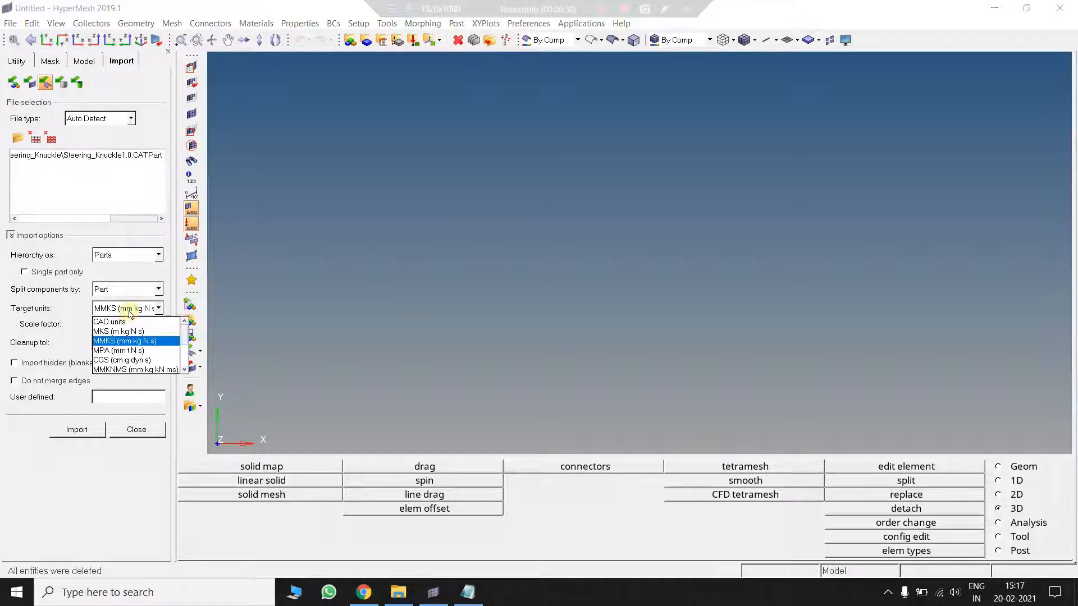
click(129, 312)
click(128, 313)
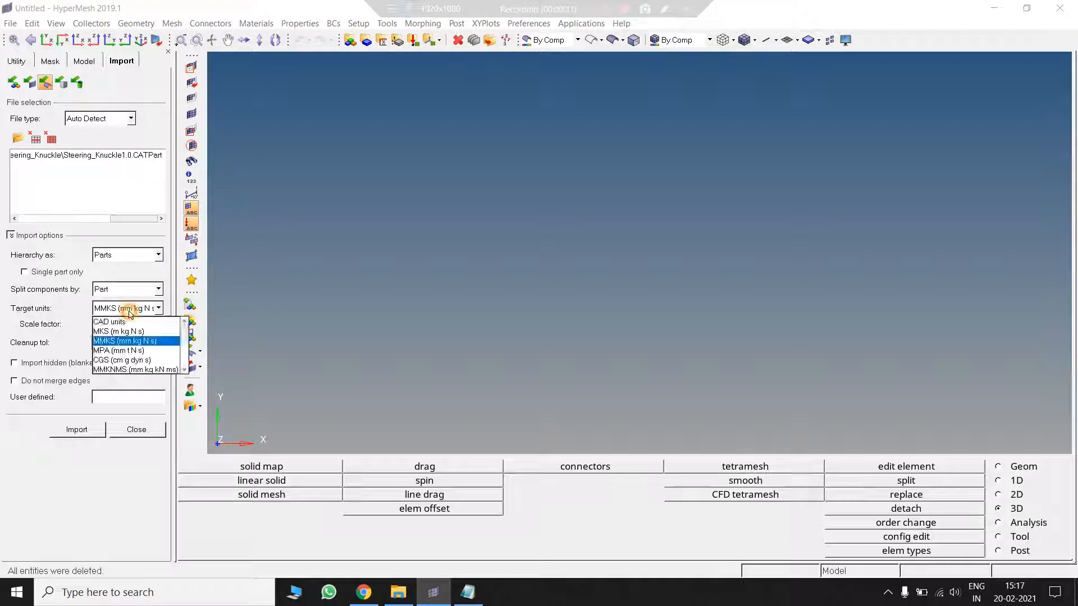
click(126, 341)
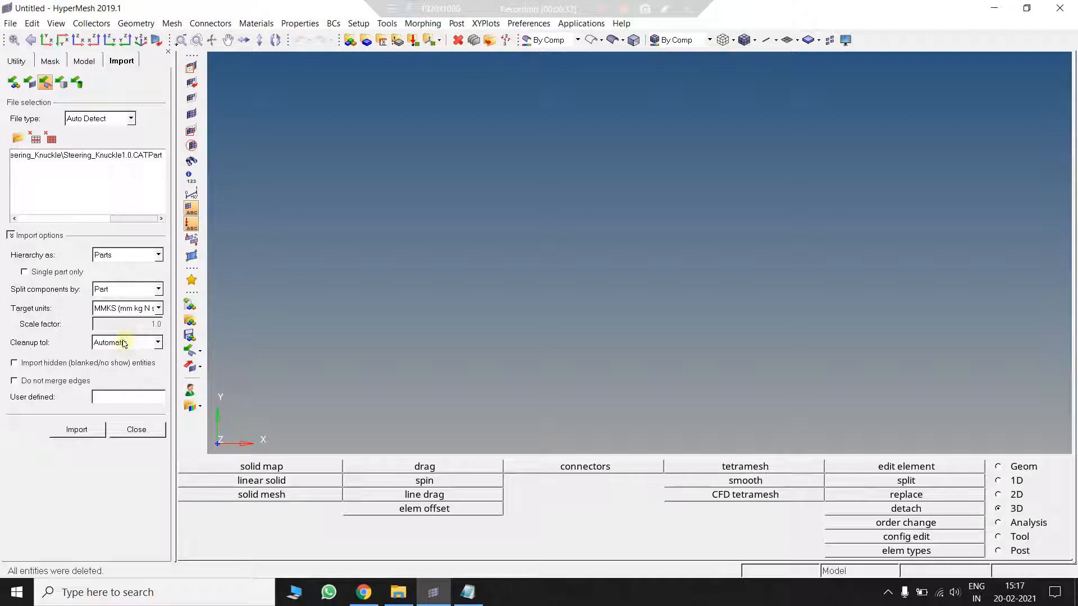
click(118, 311)
click(117, 342)
click(77, 430)
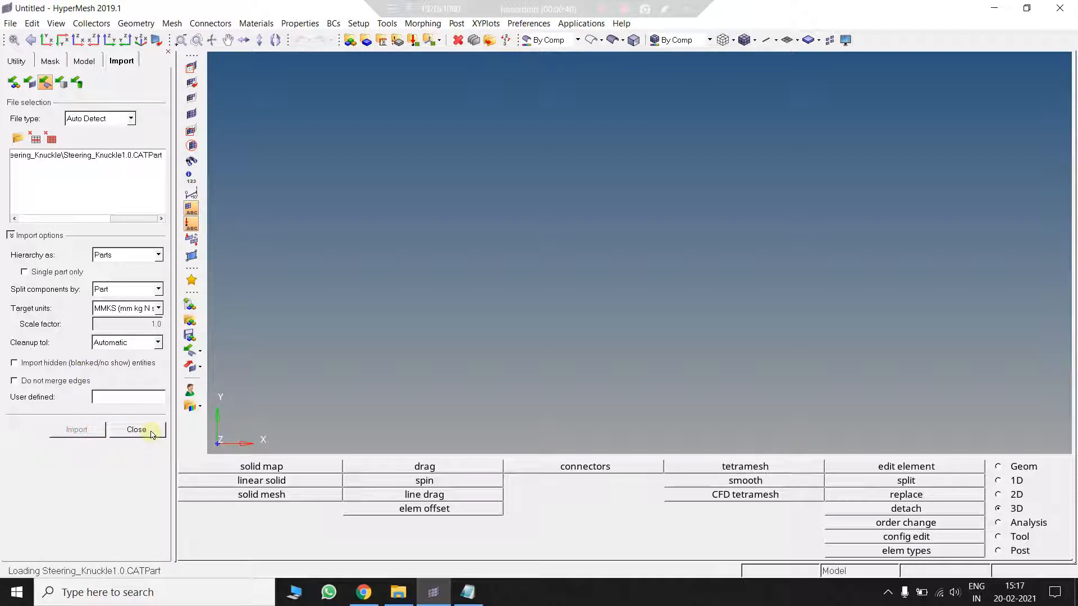
click(136, 430)
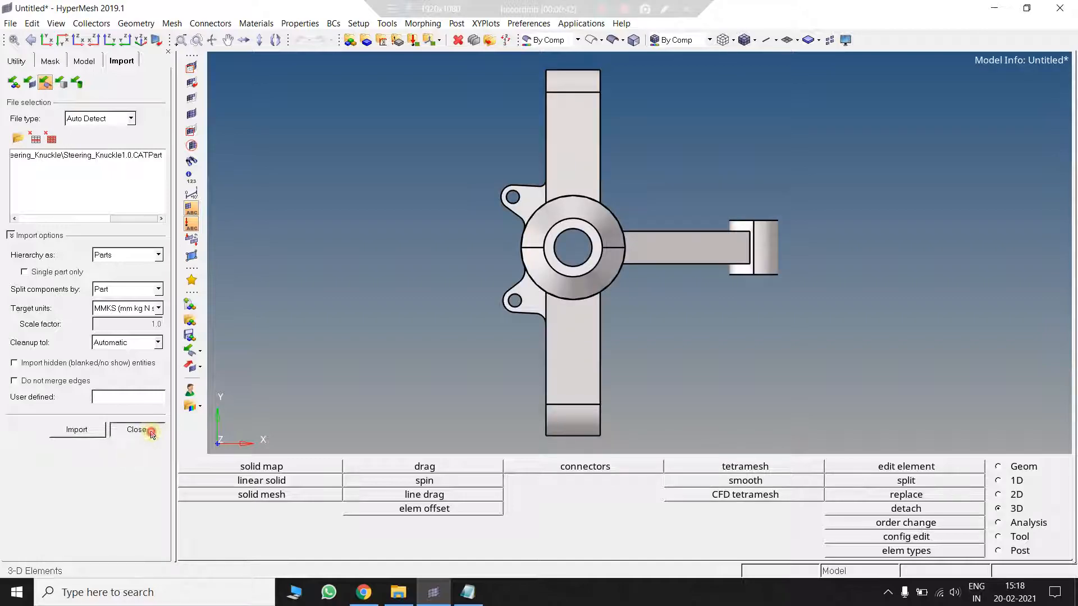
Step: Examine the imported steering knuckle from several angles, including its arms, central bore, bolt lugs and shaft
ctrl+drag(783, 330, 576, 274)
ctrl+right_drag(576, 274, 684, 276)
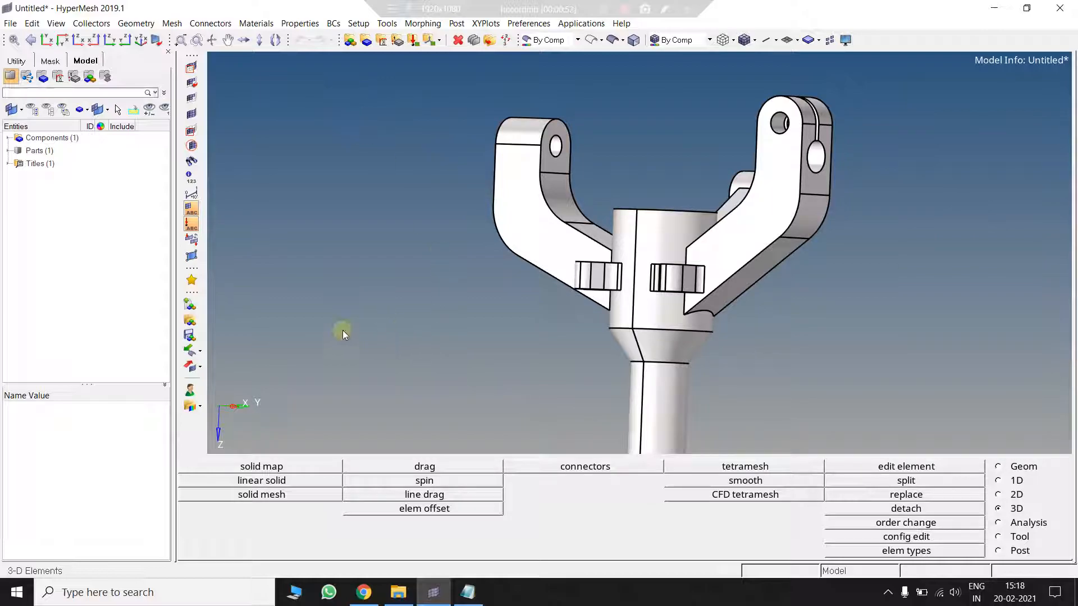
ctrl+drag(585, 304, 523, 275)
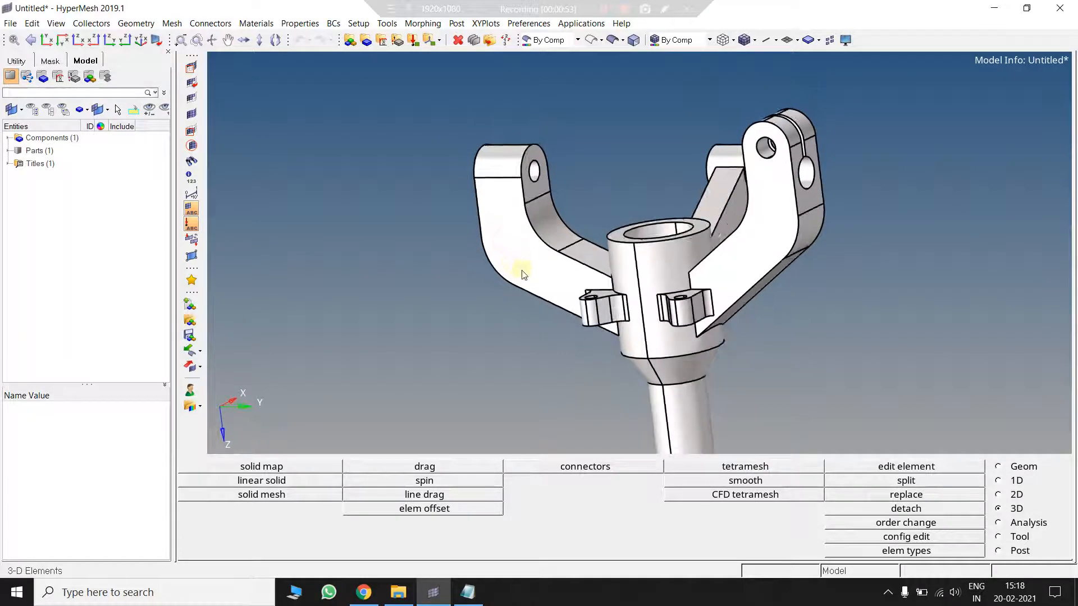
ctrl+right_drag(671, 200, 638, 176)
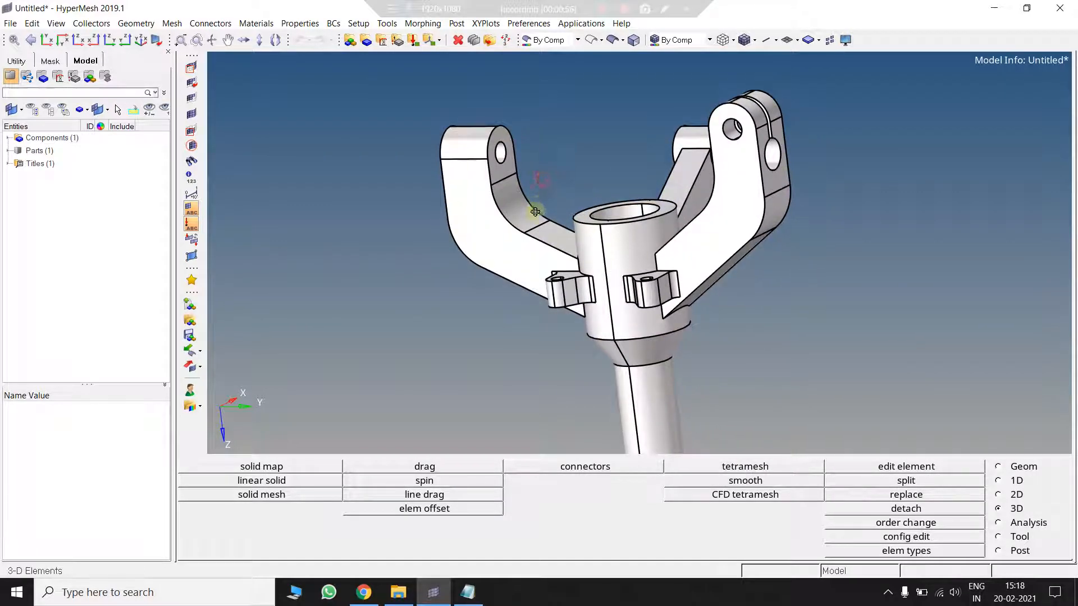
ctrl+drag(535, 212, 515, 174)
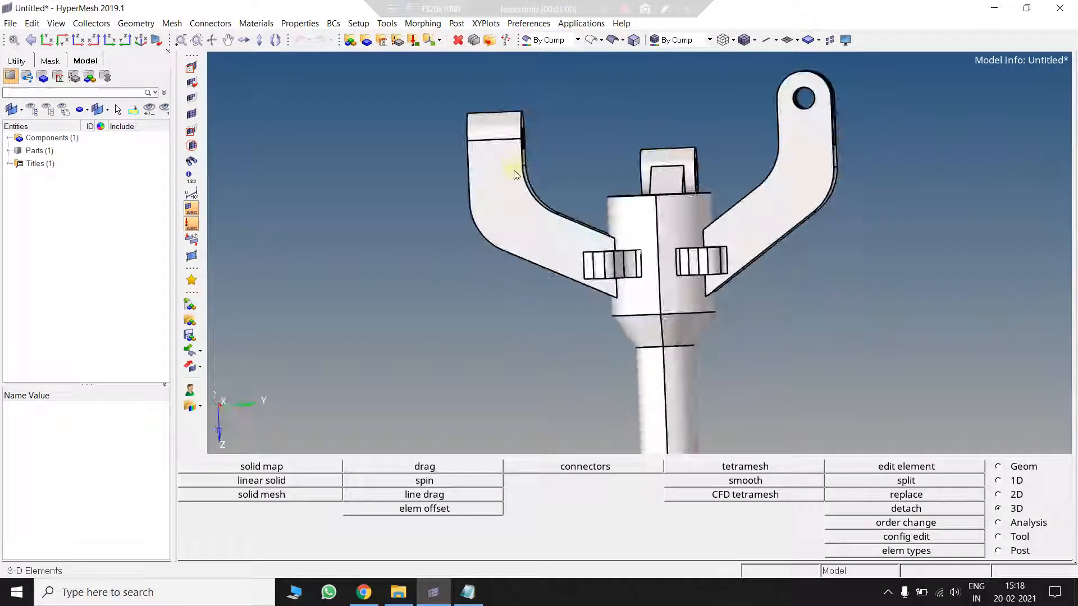
ctrl+right_drag(696, 301, 757, 288)
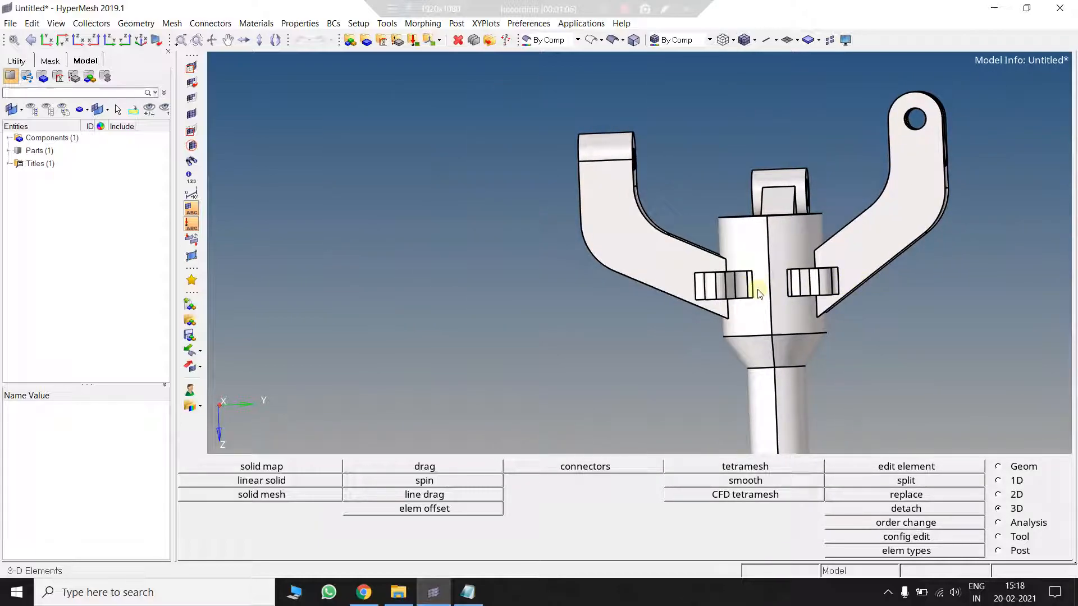
scroll(725, 239, down, 3)
scroll(722, 237, up, 5)
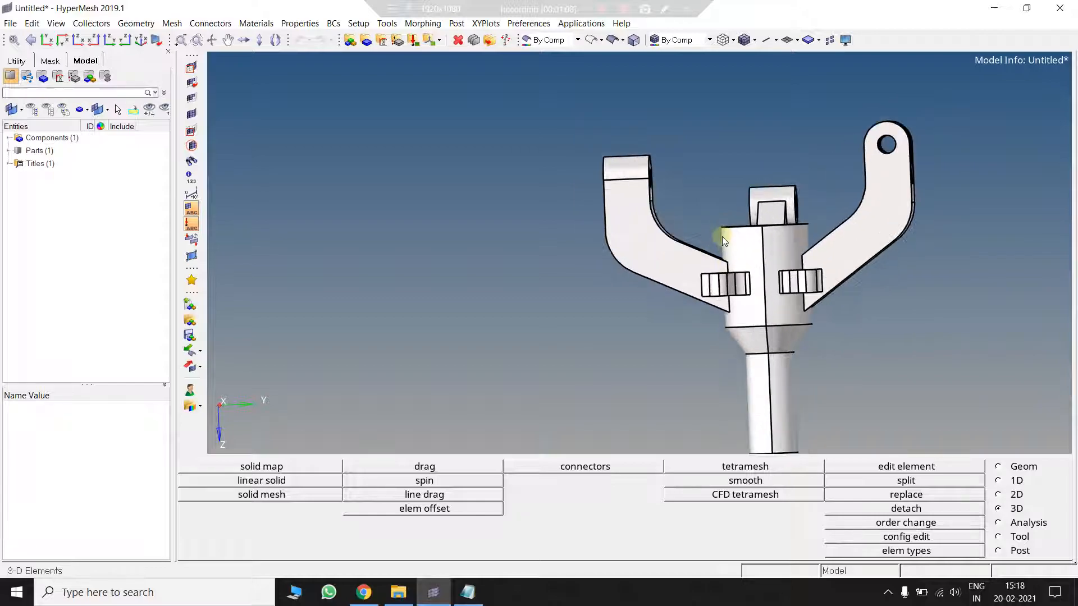
scroll(723, 235, up, 1)
scroll(729, 234, down, 4)
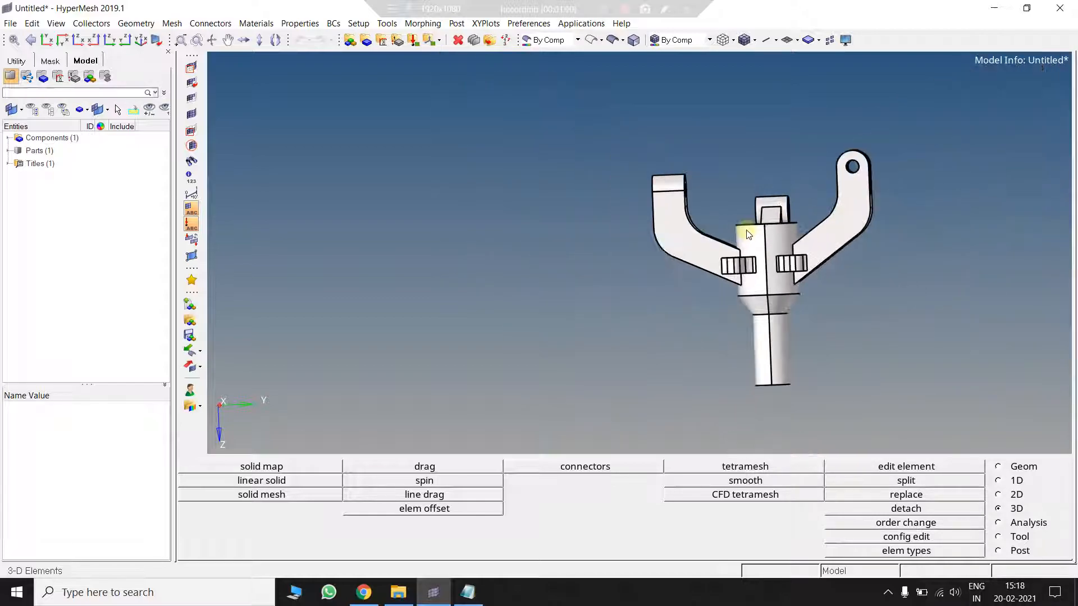
ctrl+drag(719, 214, 719, 227)
scroll(724, 221, up, 4)
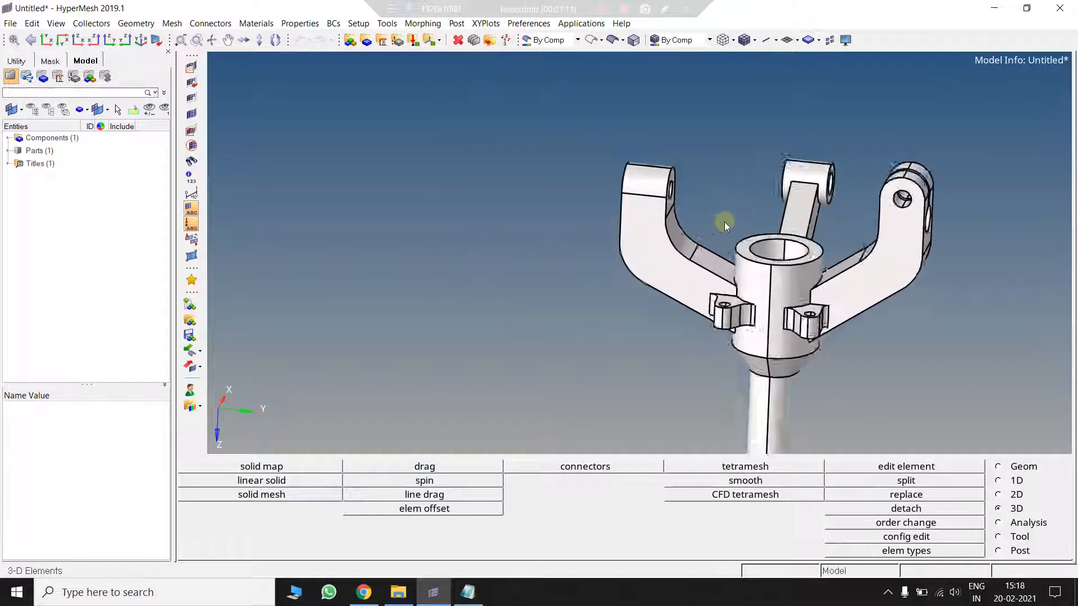
ctrl+right_drag(790, 256, 681, 228)
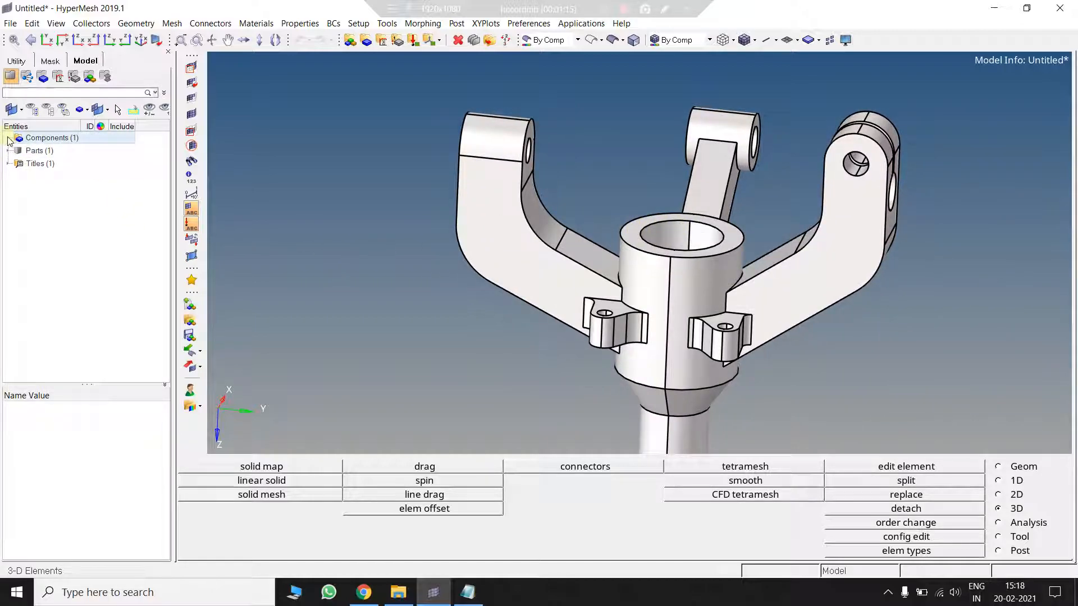
Step: Expand the model's components and make the Knuckle component current
click(7, 139)
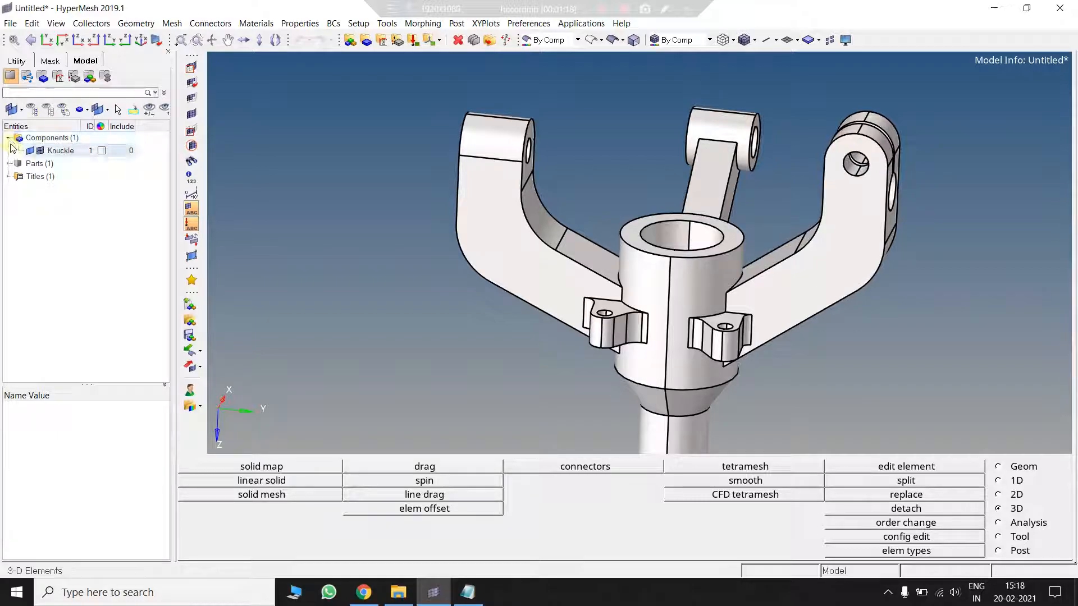
right_click(63, 157)
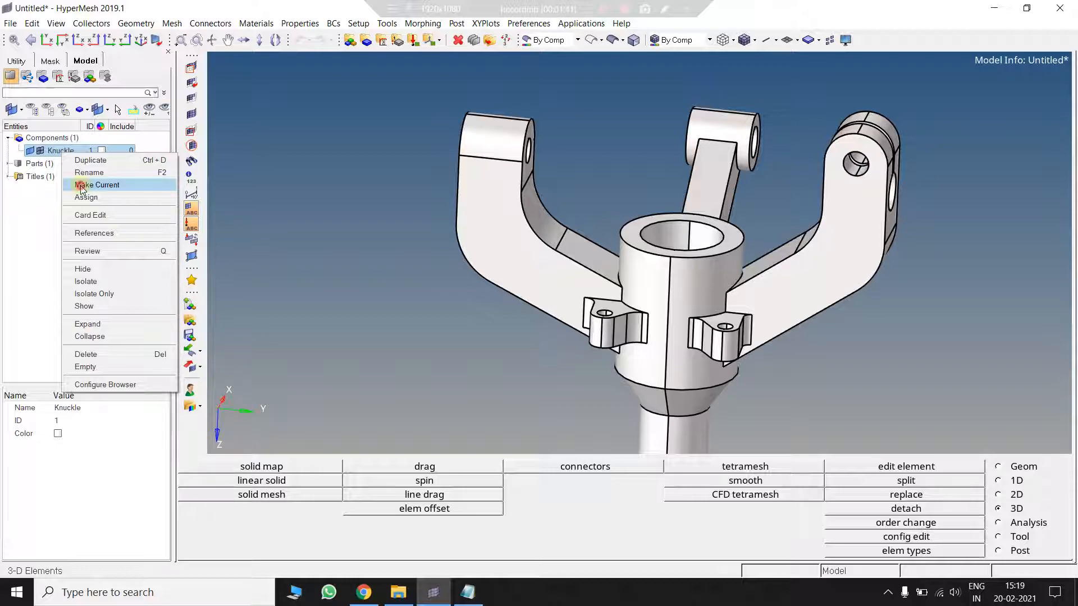
click(81, 185)
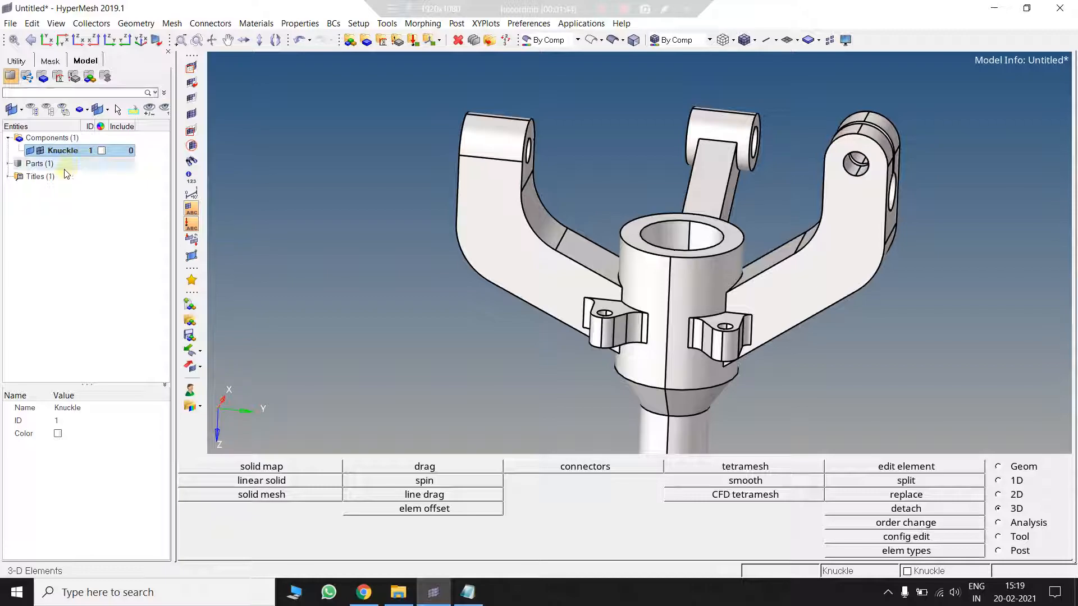
Step: Switch the Knuckle component's geometry display and element display off and back on to check what each controls
click(29, 151)
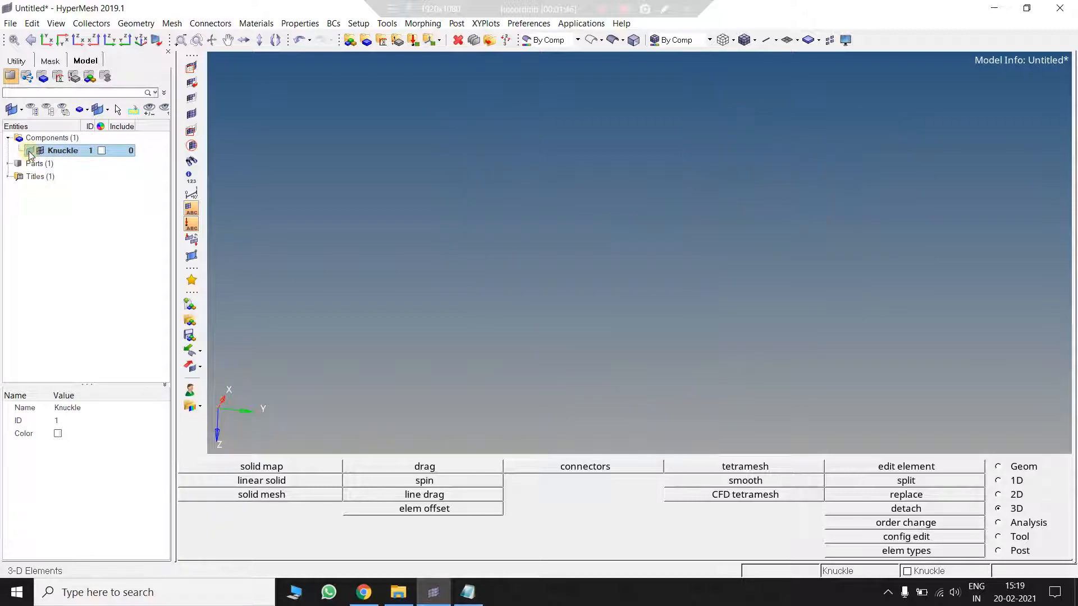
click(29, 152)
click(30, 151)
click(29, 152)
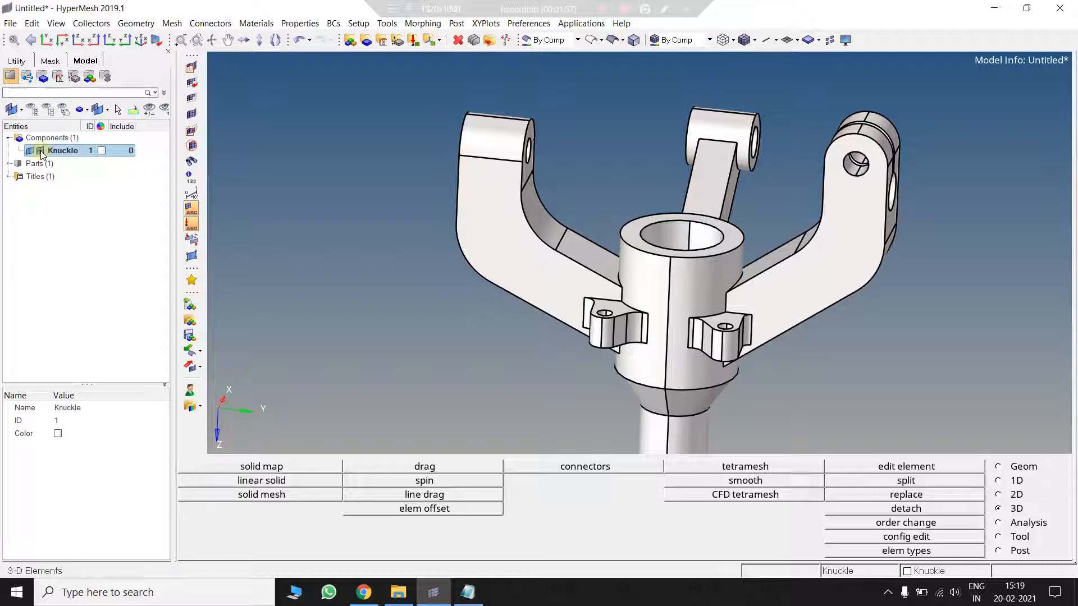
click(41, 151)
click(41, 151)
click(41, 151)
click(41, 151)
Step: Open the Delete Entities tool with solids as the active entity type
scroll(925, 269, down, 3)
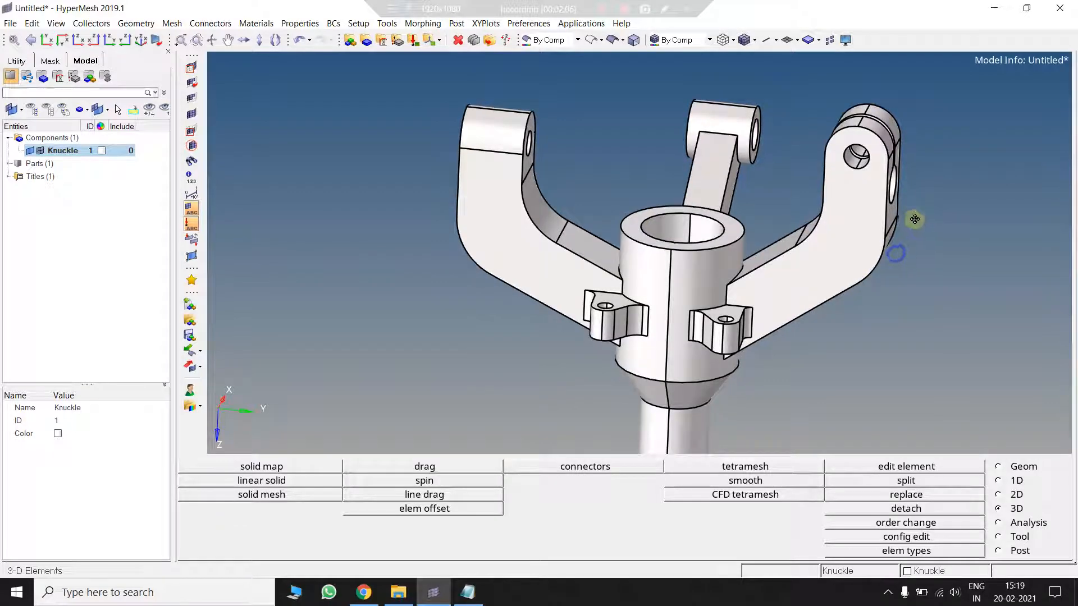
ctrl+drag(935, 261, 753, 270)
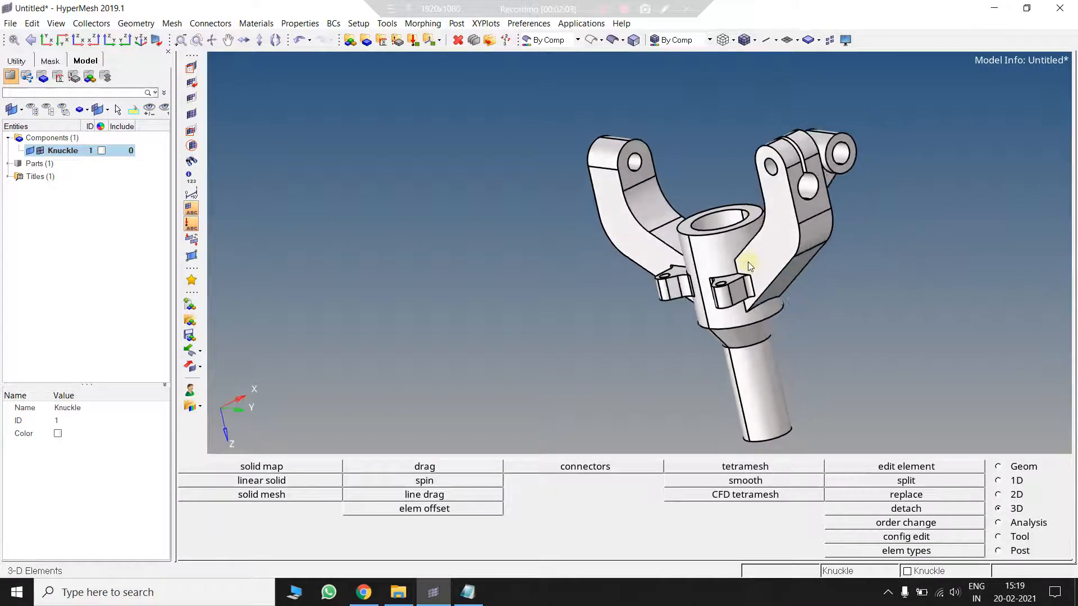
ctrl+right_drag(813, 246, 768, 280)
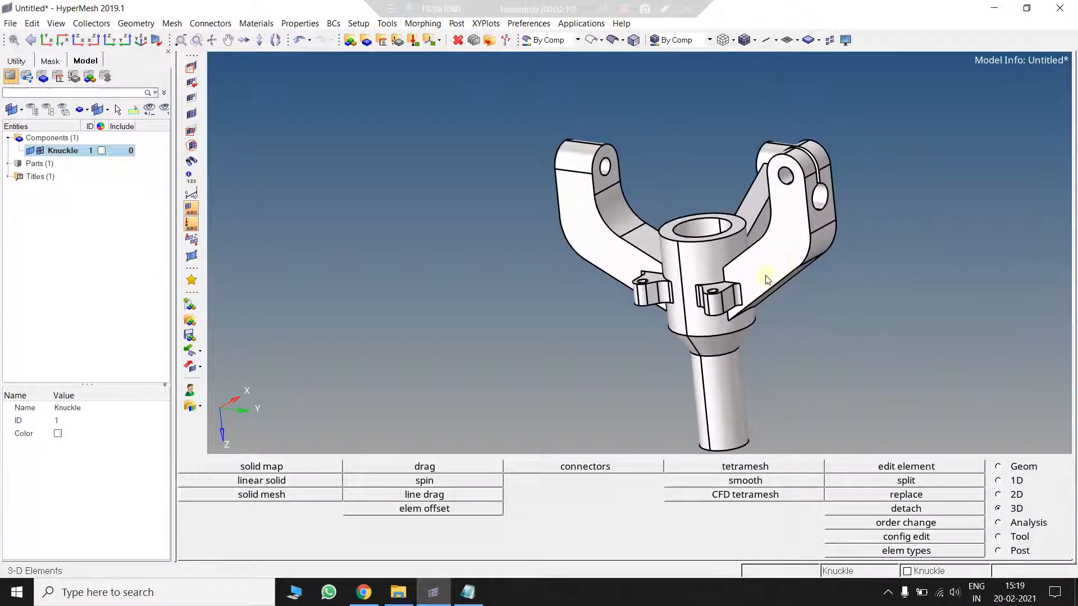
ctrl+drag(764, 283, 730, 254)
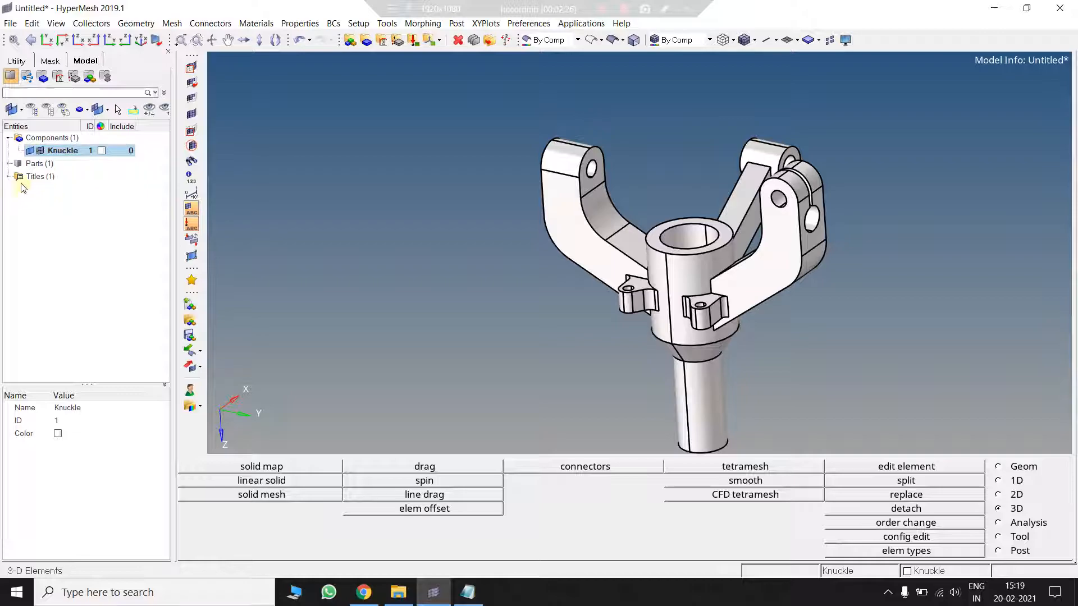
ctrl+right_drag(864, 254, 830, 240)
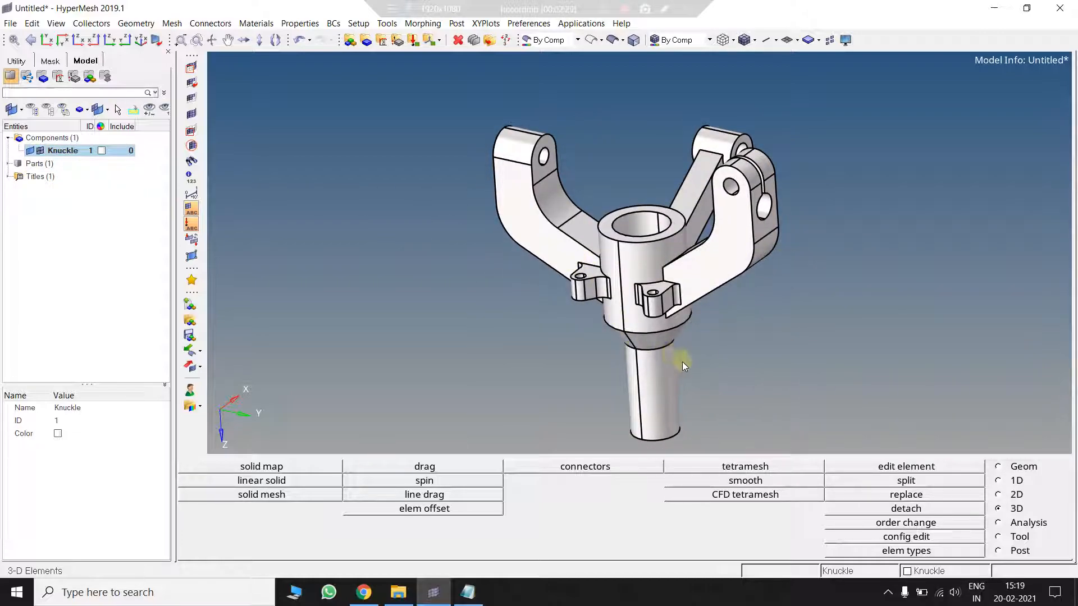
key(F2)
click(304, 467)
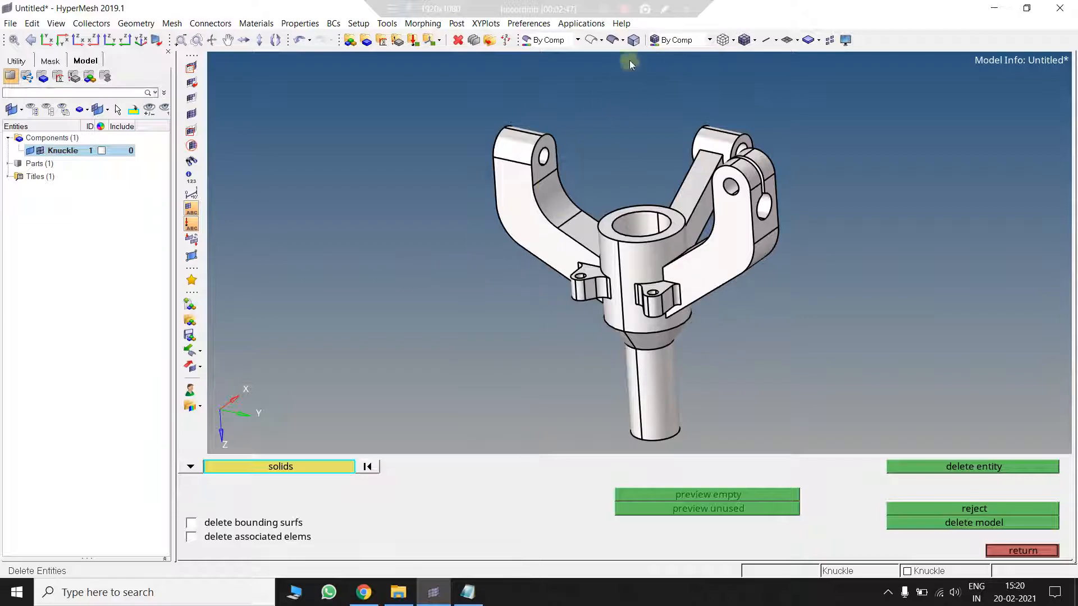
click(664, 9)
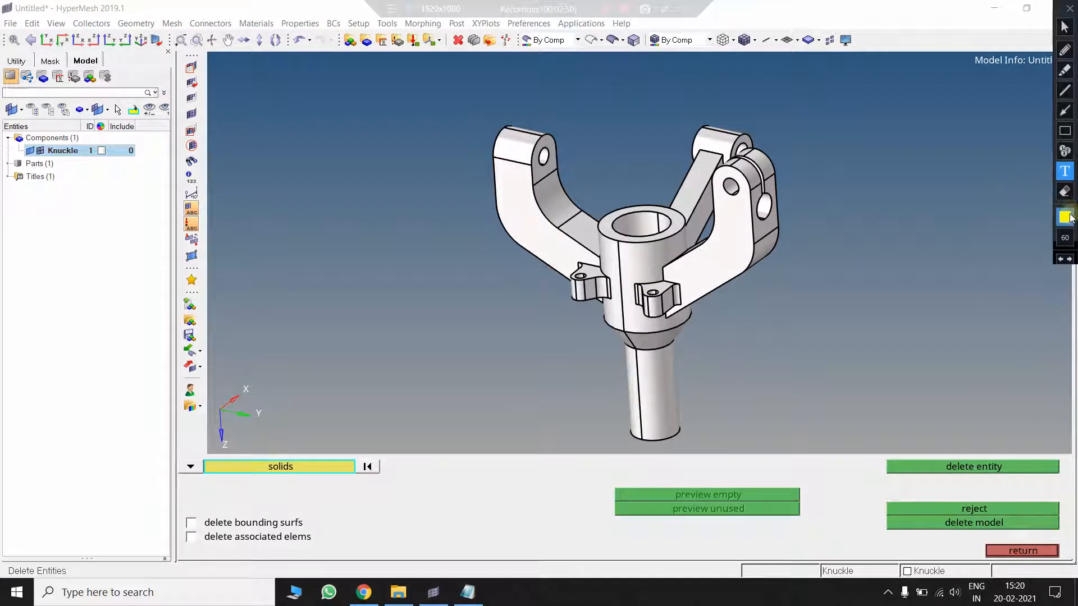
click(1065, 192)
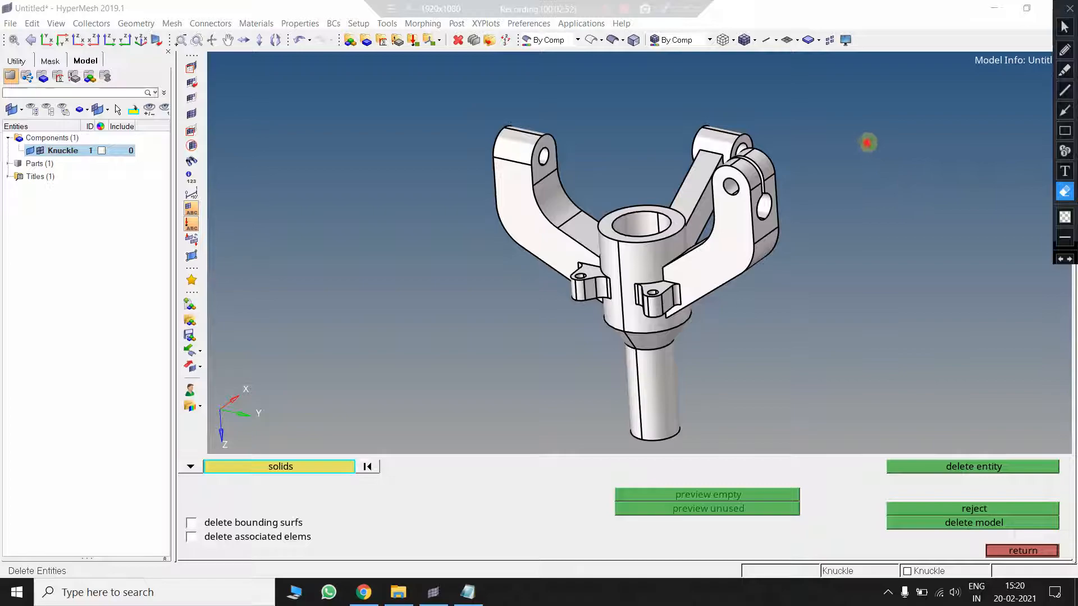
drag(867, 143, 952, 273)
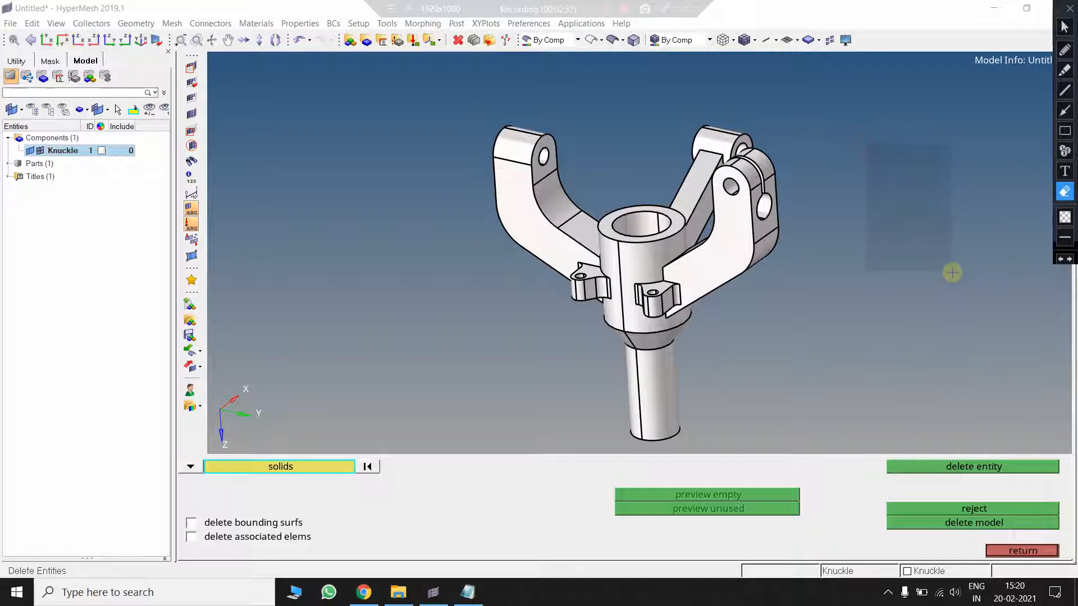
click(1065, 171)
click(898, 154)
text(F2)
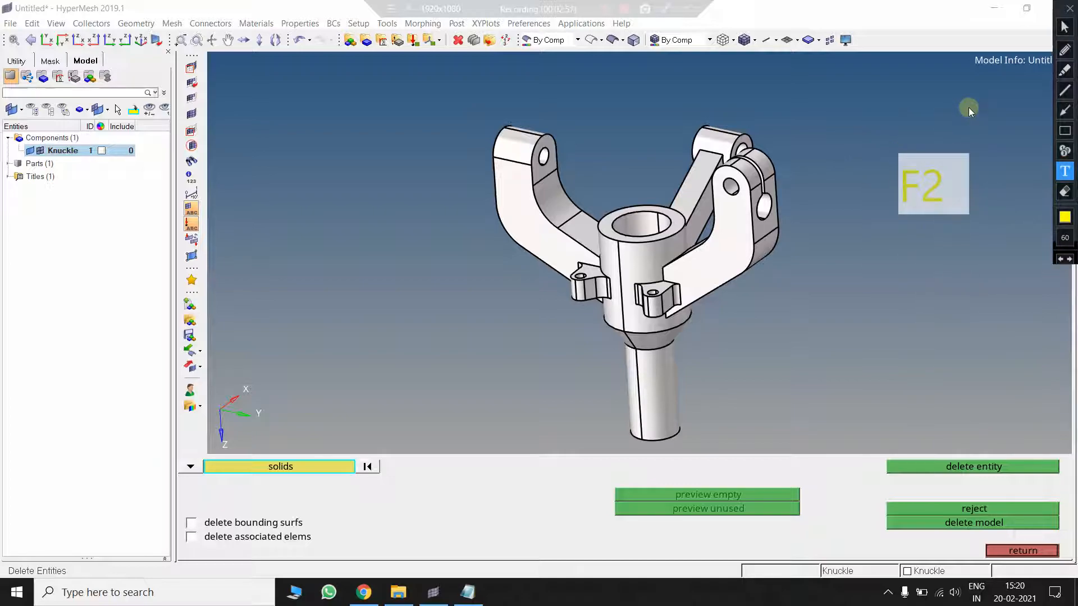
key(Escape)
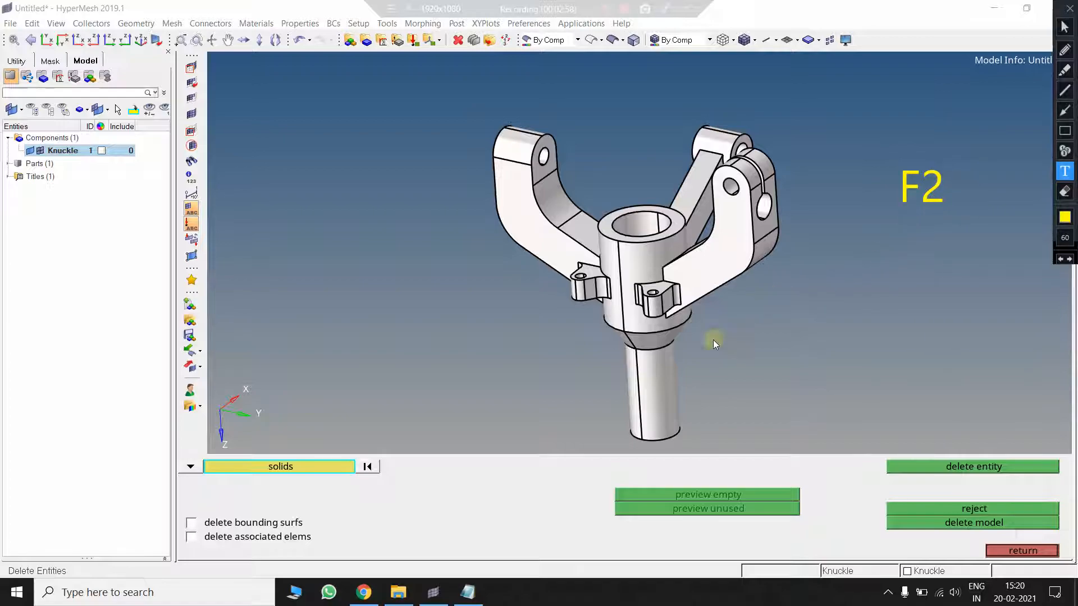
click(374, 530)
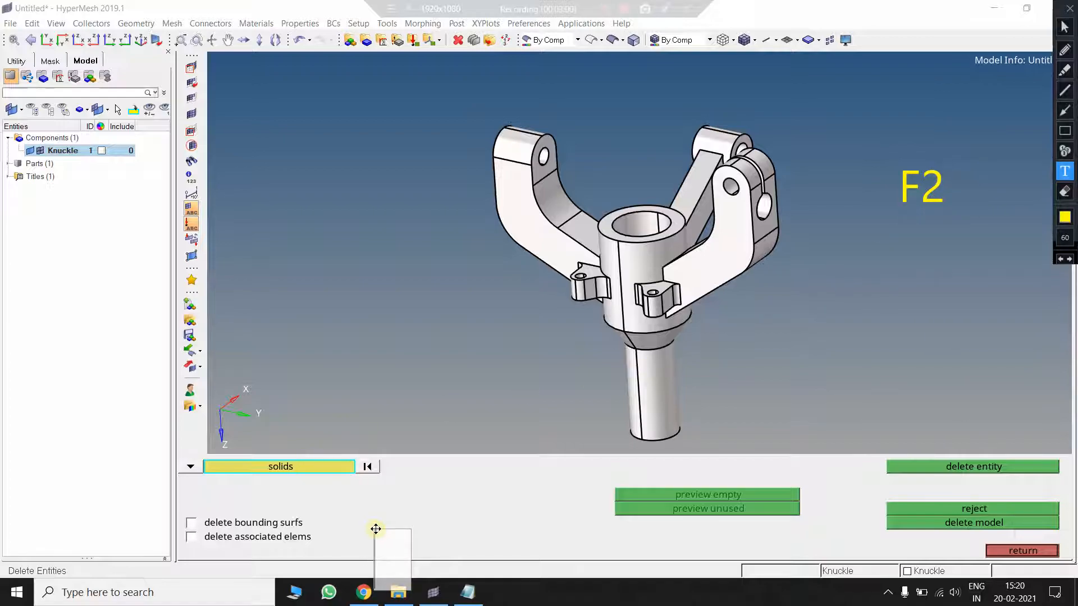
key(Escape)
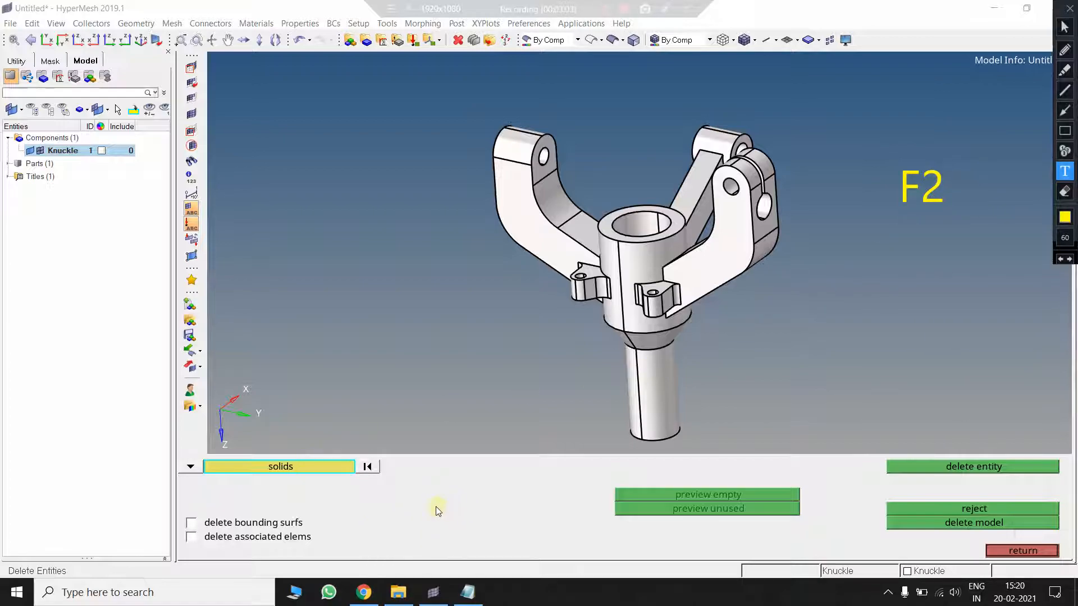
click(670, 11)
key(Escape)
key(Escape)
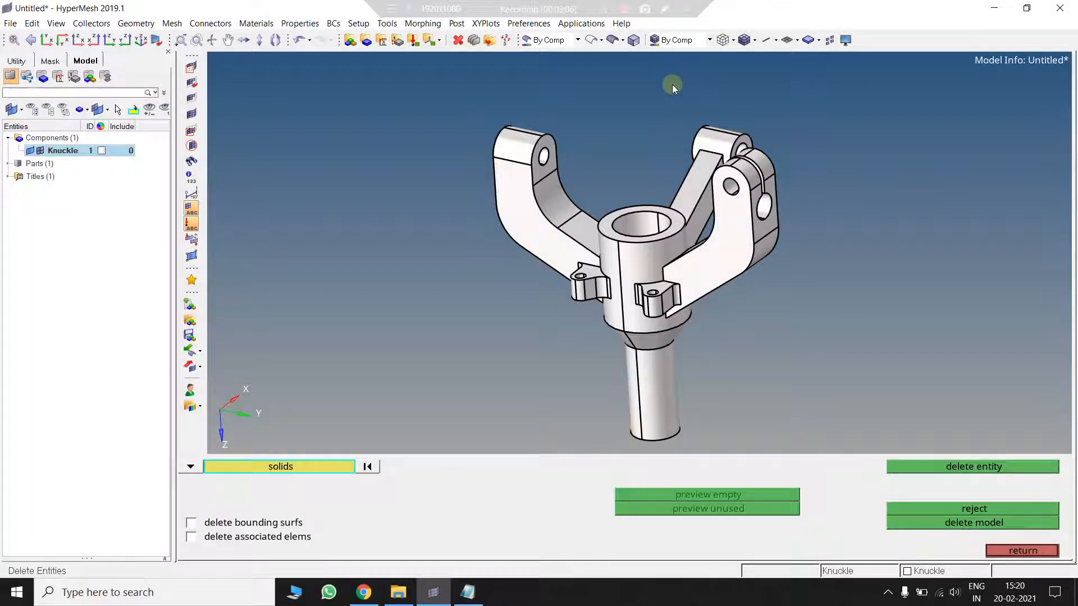
Step: Delete all solids without deleting their bounding surfaces, and close the Delete Entities tool
click(300, 467)
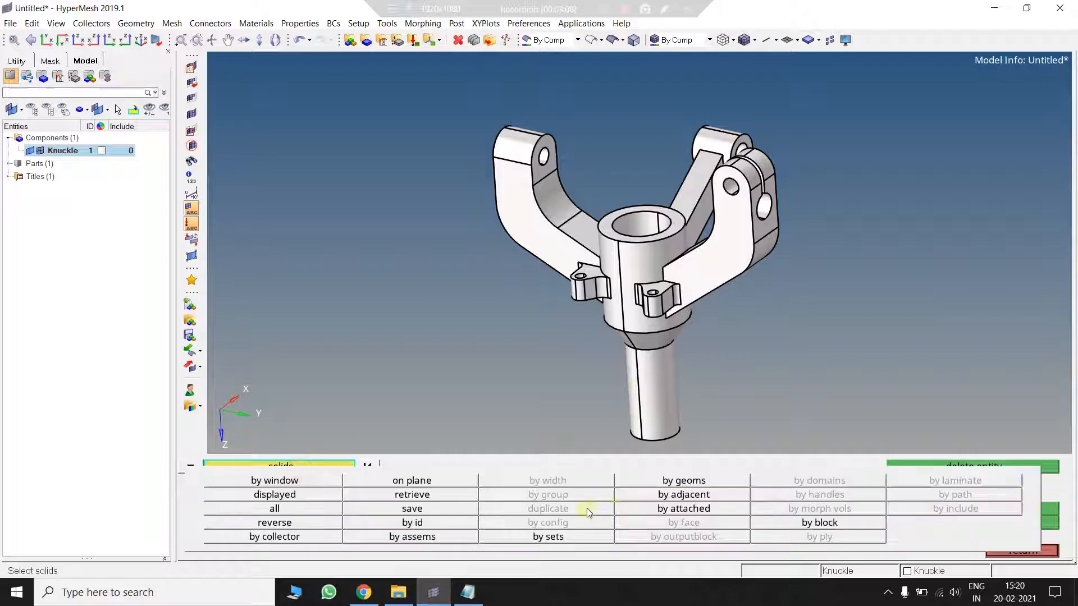
click(296, 510)
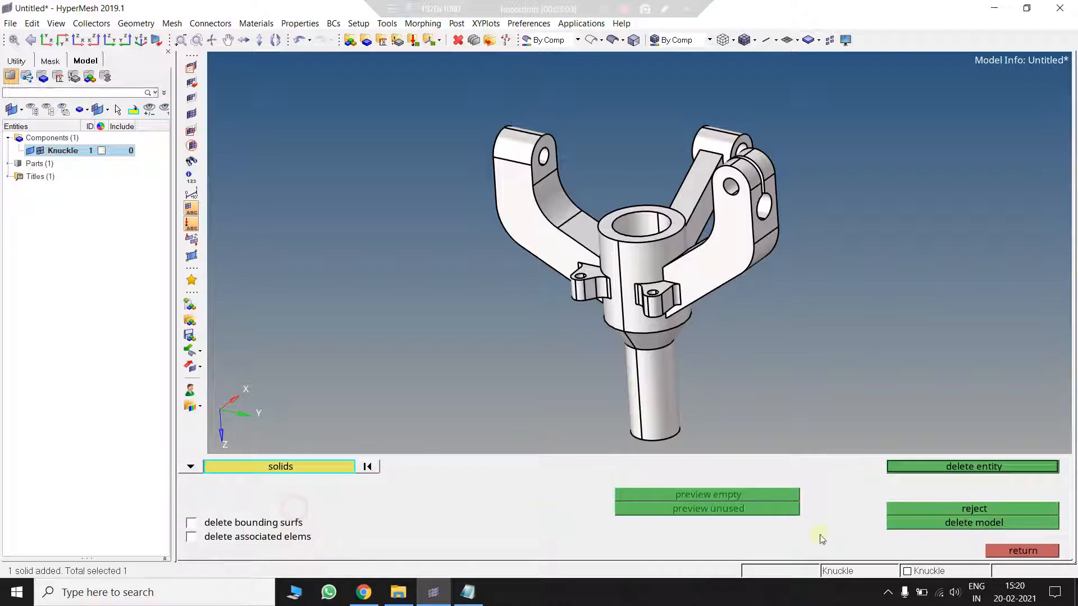
click(959, 468)
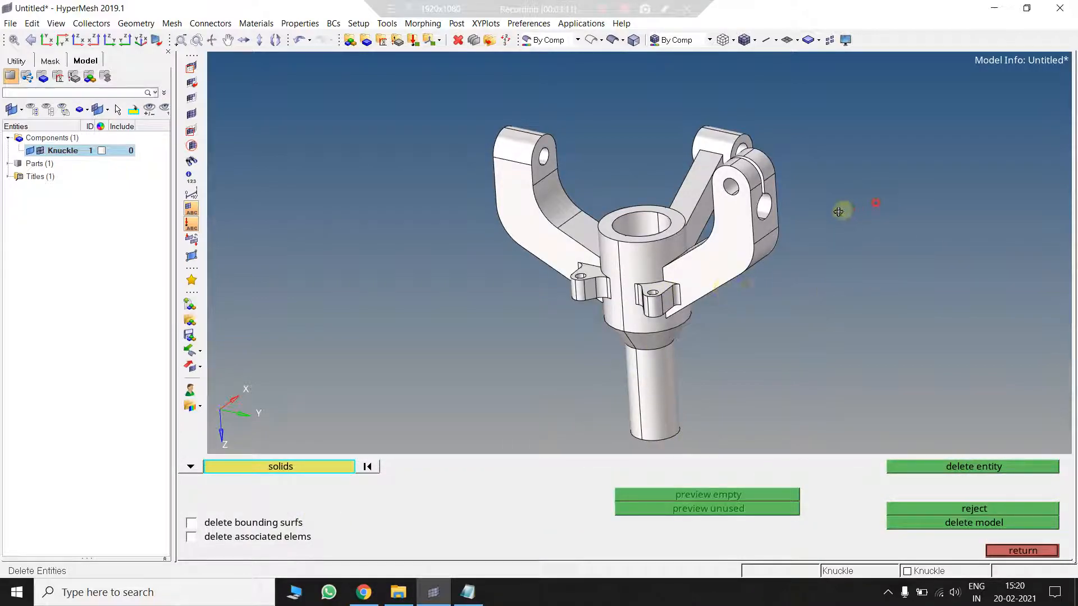
ctrl+drag(838, 211, 785, 345)
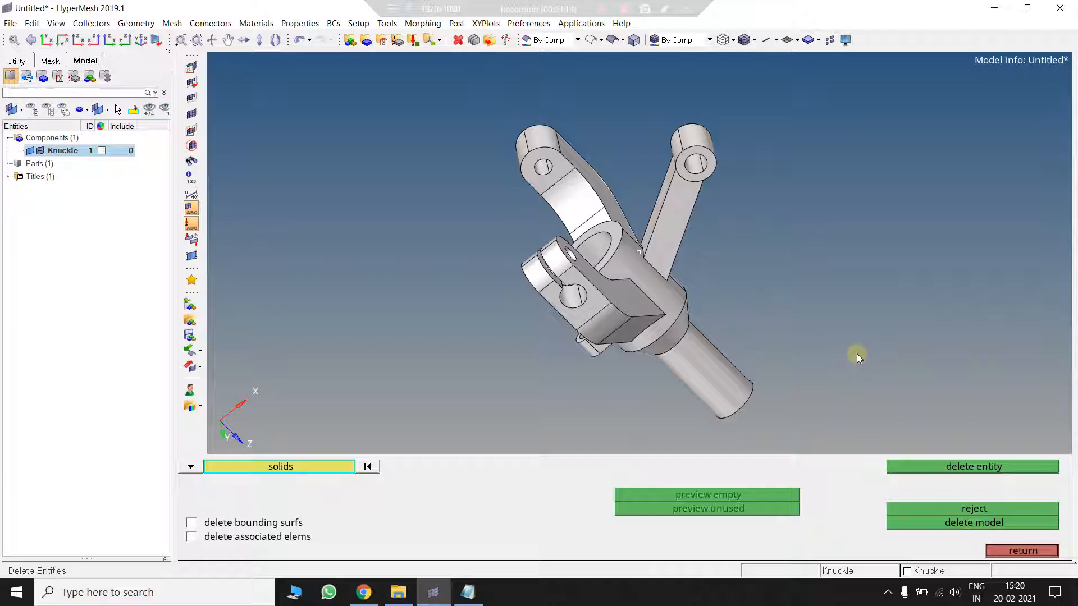
key(Escape)
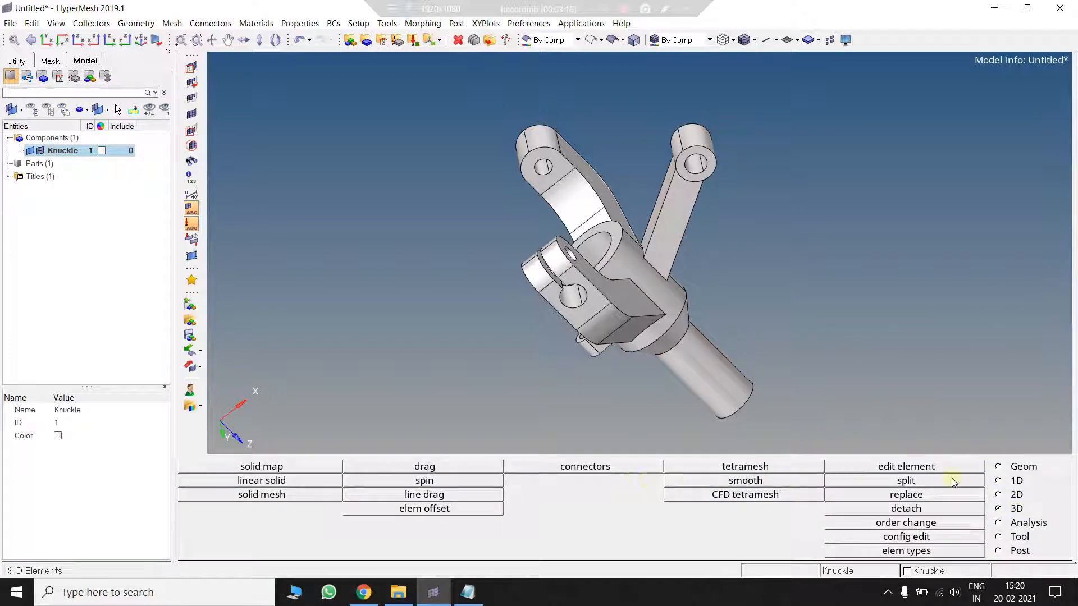
Step: Display the 2D meshing tools and open the Automesh tool for surfaces
click(1016, 496)
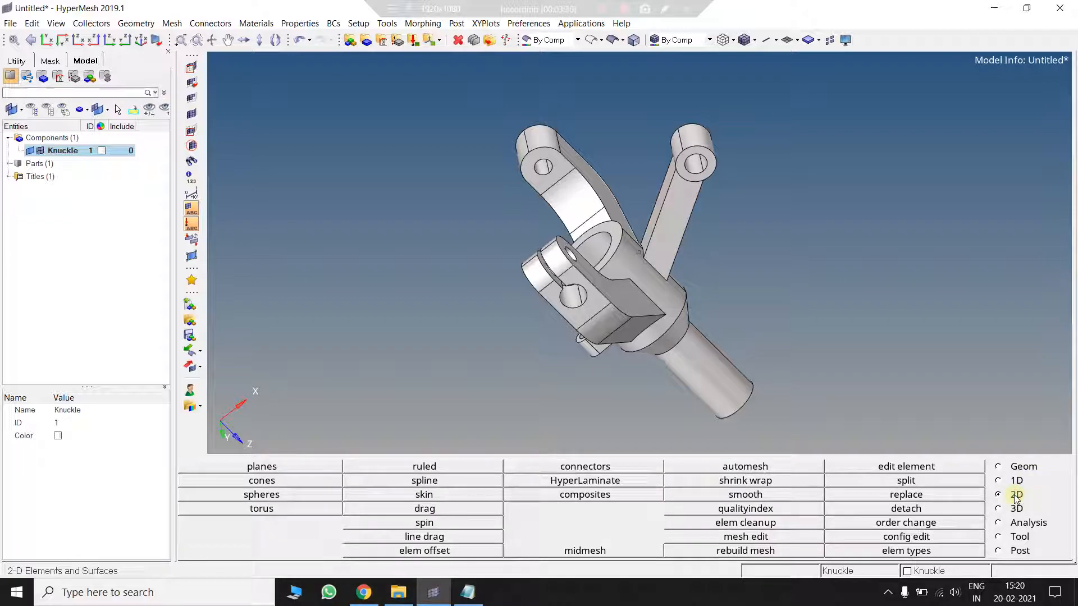
key(F12)
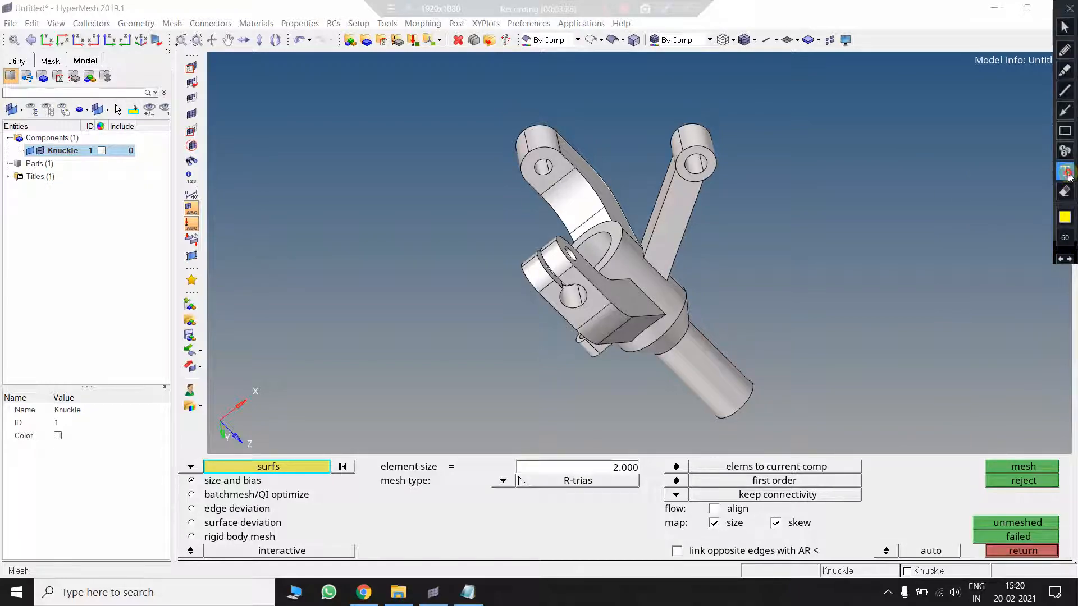
click(851, 159)
text(F12)
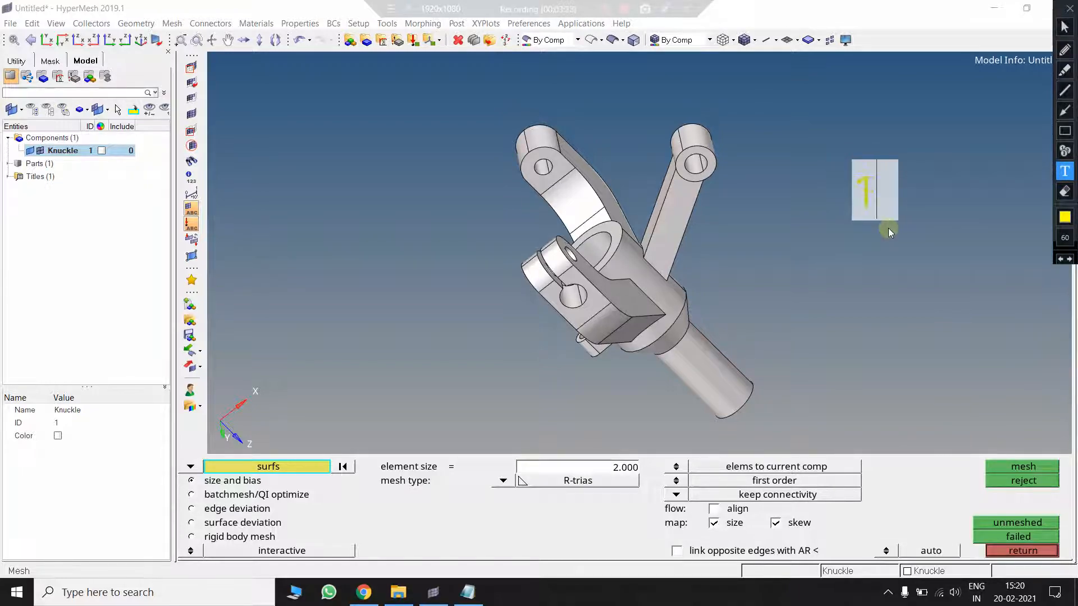
click(953, 325)
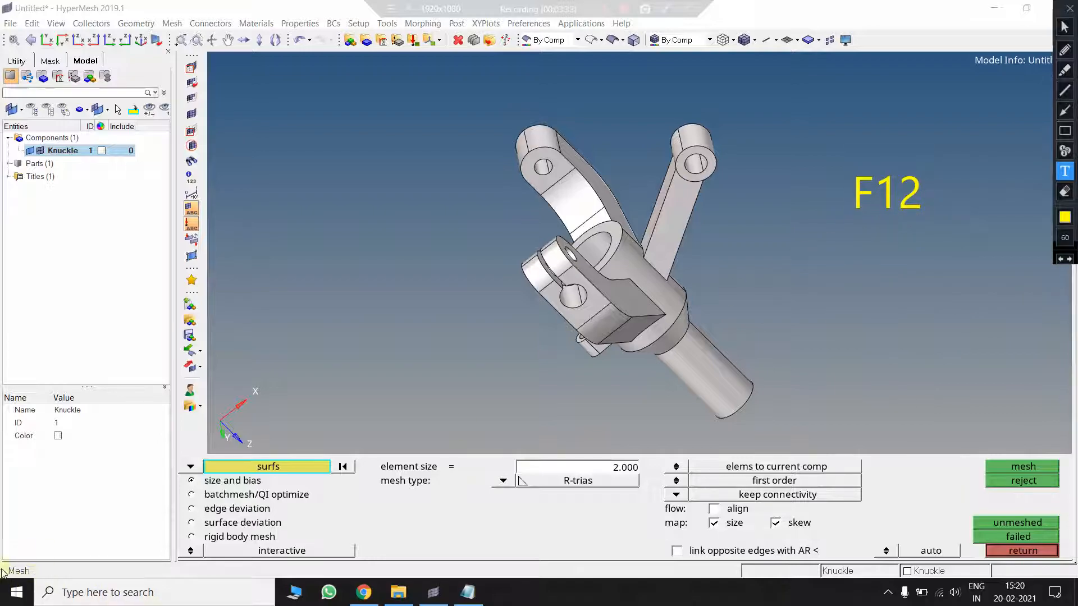
click(672, 13)
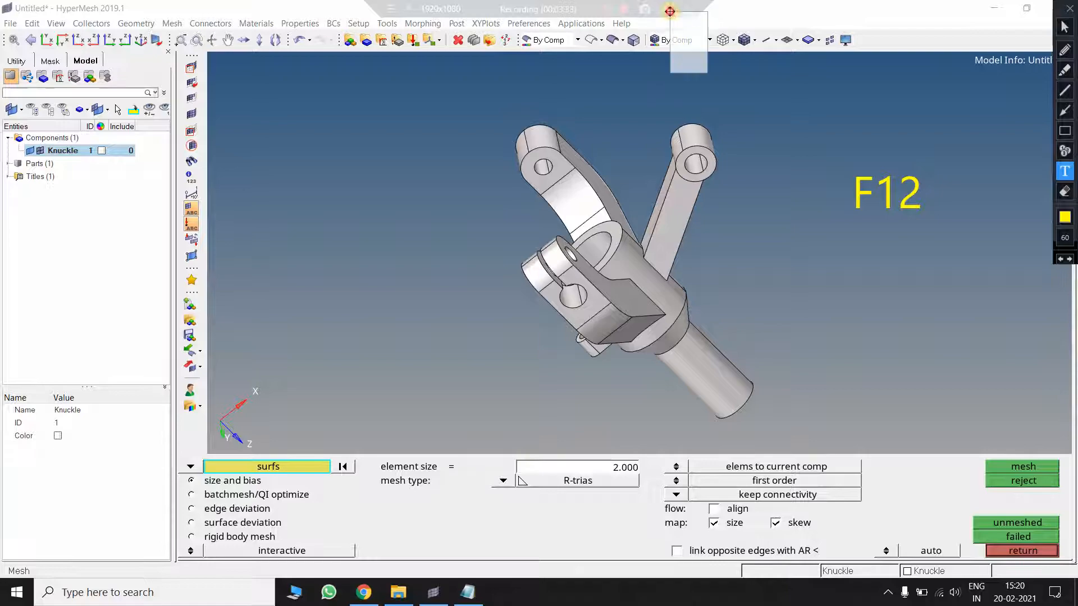
key(Escape)
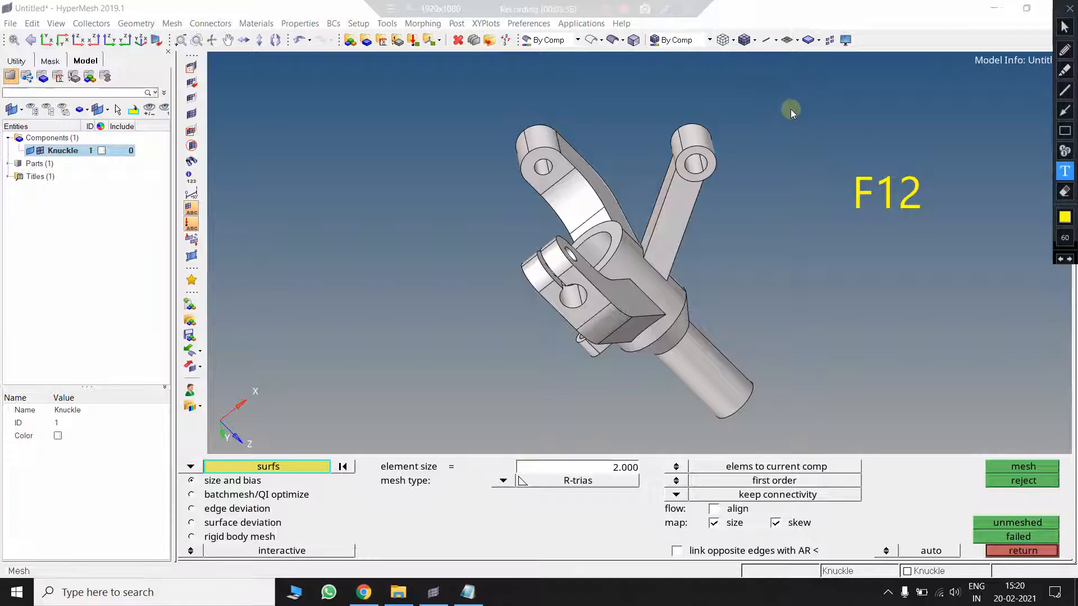
Step: Select all surfaces for automeshing and set the element size to 5 with R-trias as the mesh type
click(291, 467)
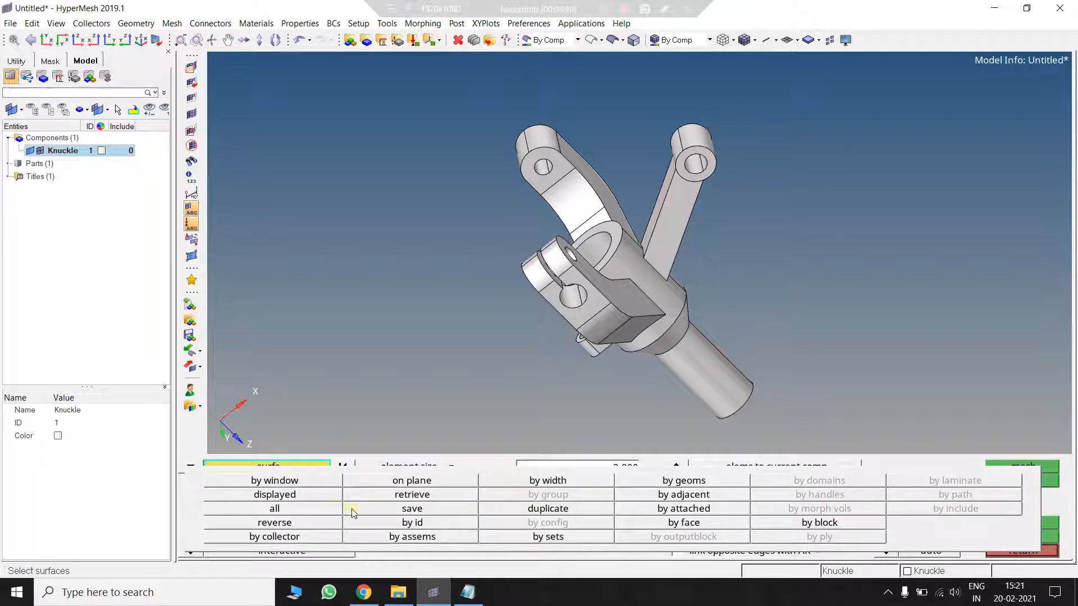
click(320, 509)
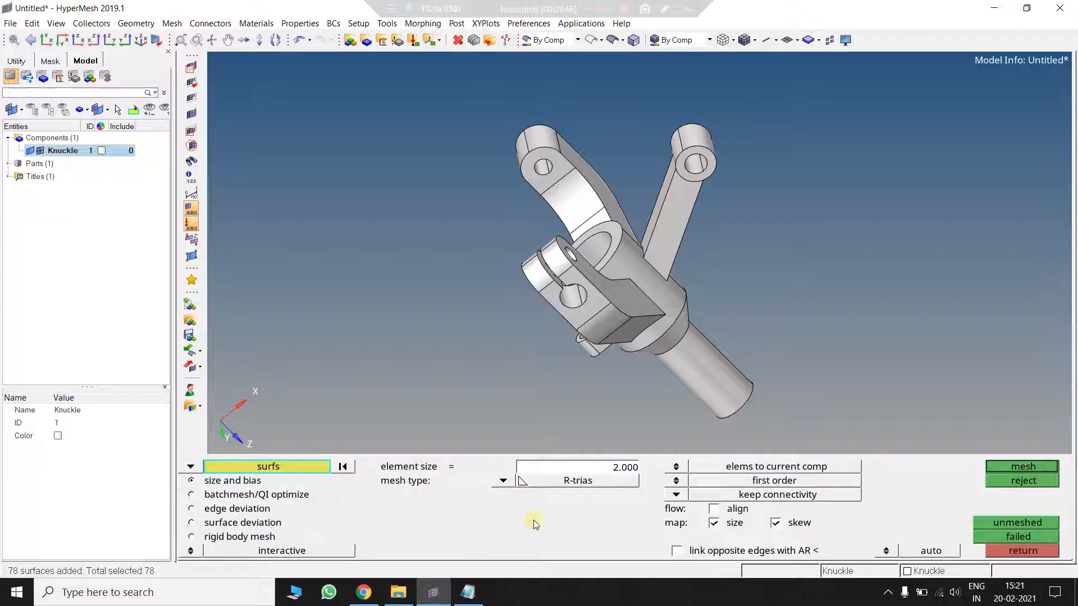
click(631, 468)
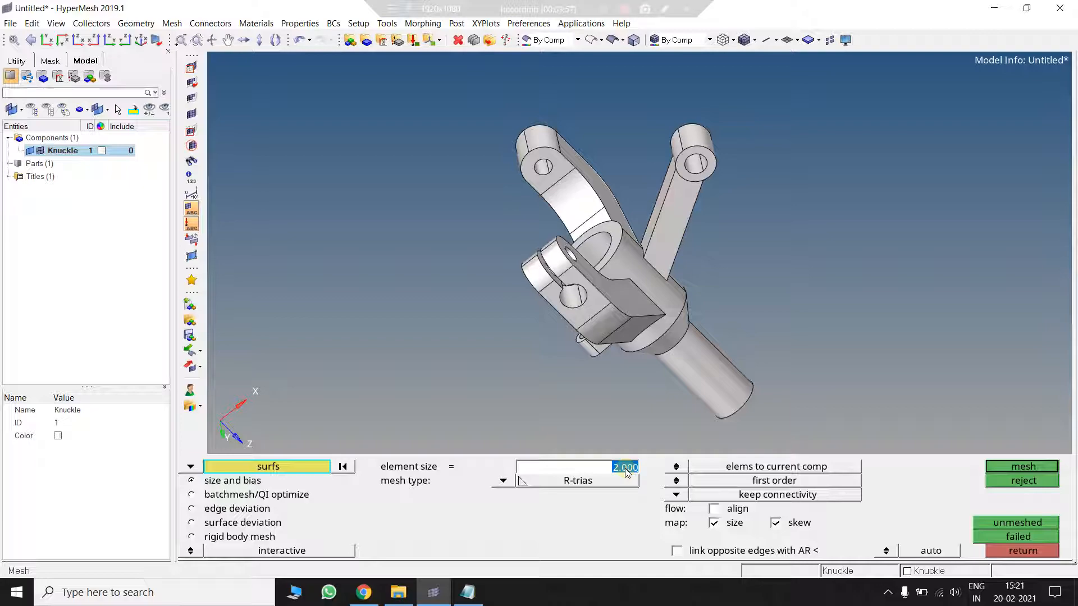
text(8)
text(5)
key(Return)
click(503, 480)
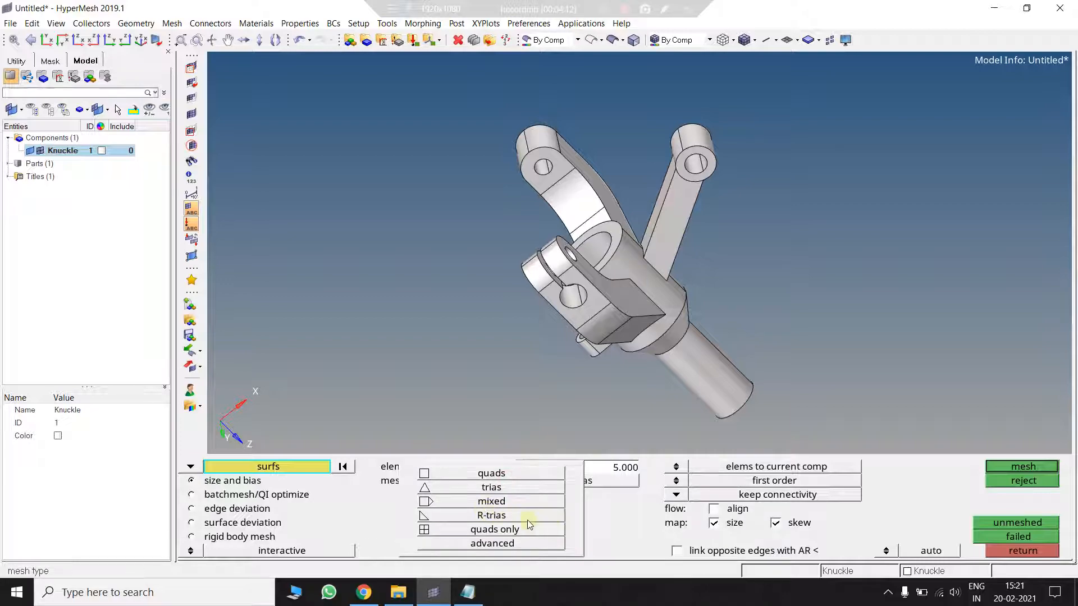
click(519, 516)
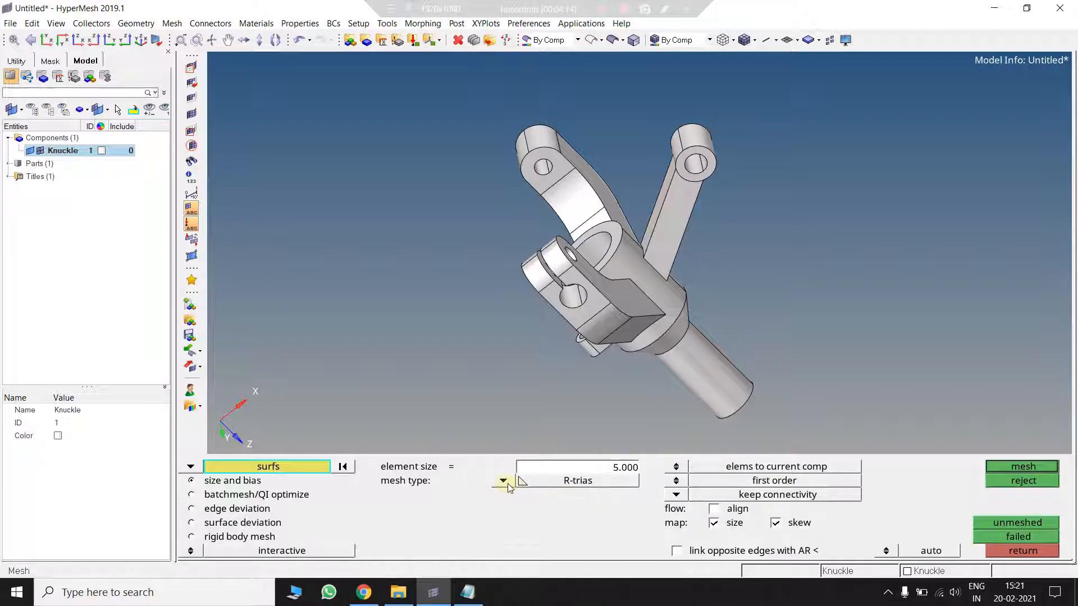
click(505, 483)
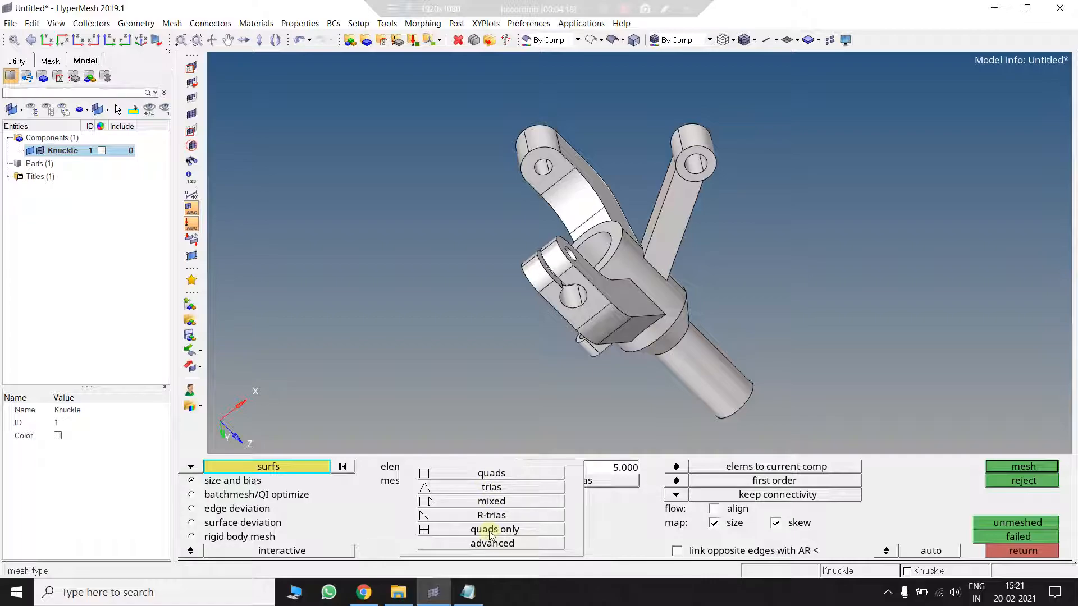
click(558, 518)
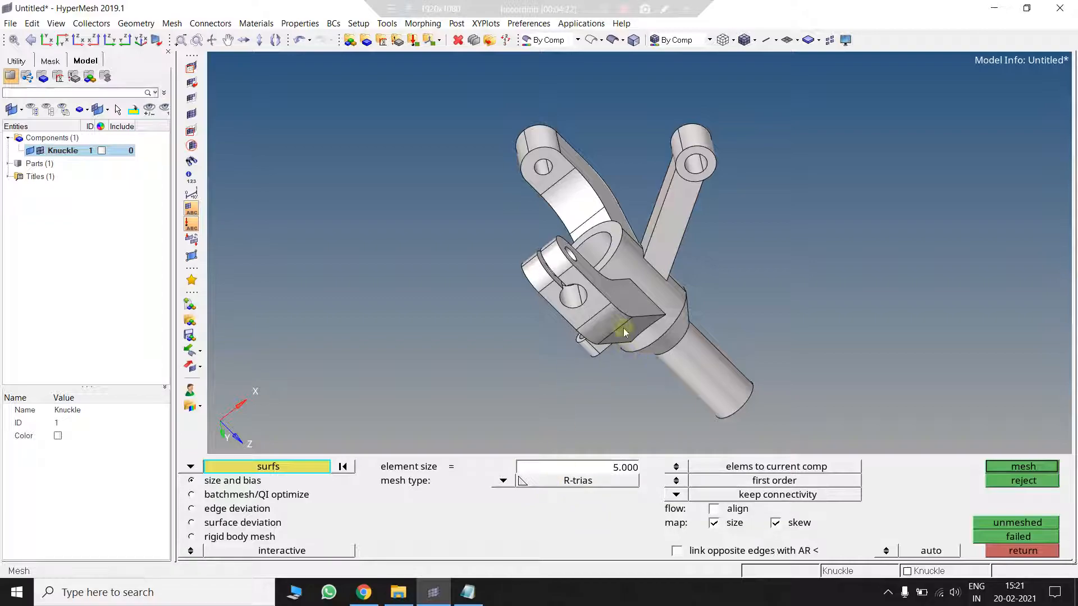
Step: Examine the knuckle's surfaces up close, including the arm junctions, central hub and small lug edges
scroll(633, 247, up, 5)
scroll(625, 295, down, 2)
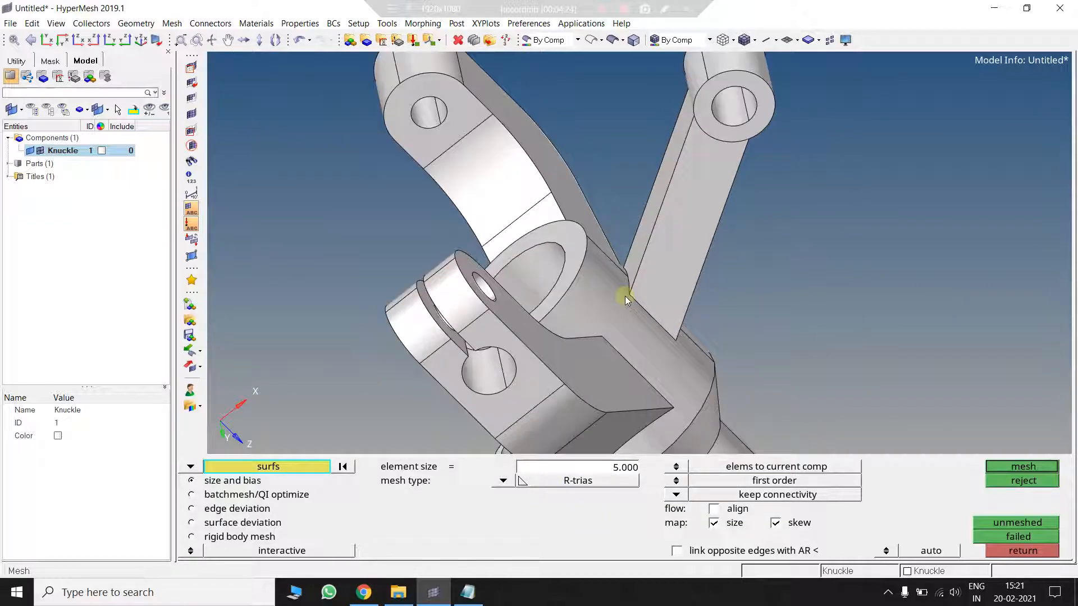
scroll(625, 295, down, 3)
ctrl+drag(681, 258, 726, 377)
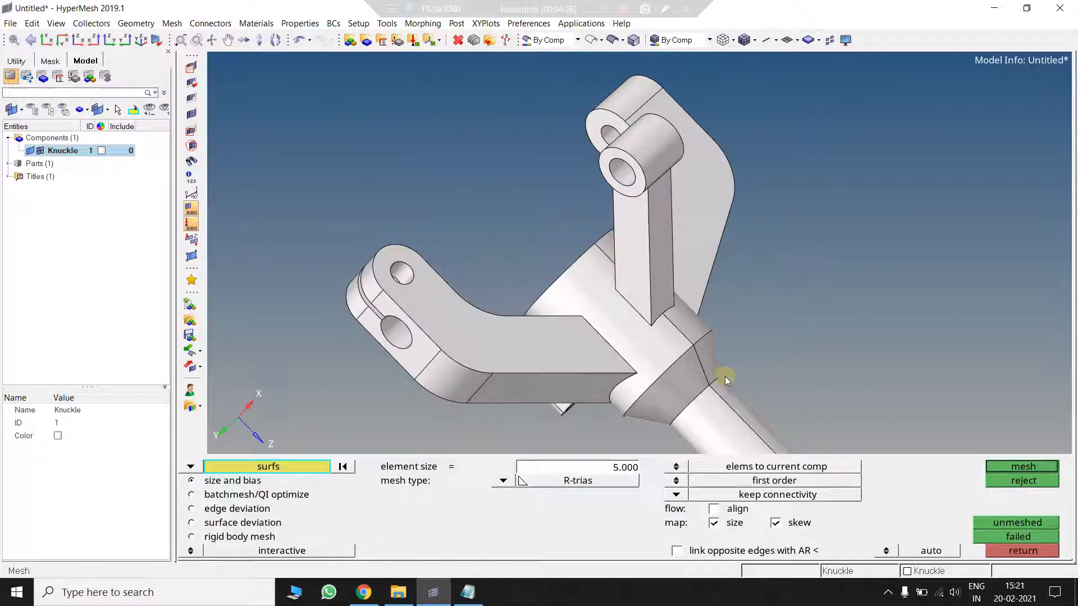
scroll(668, 336, up, 5)
ctrl+drag(667, 336, 585, 332)
scroll(602, 314, up, 5)
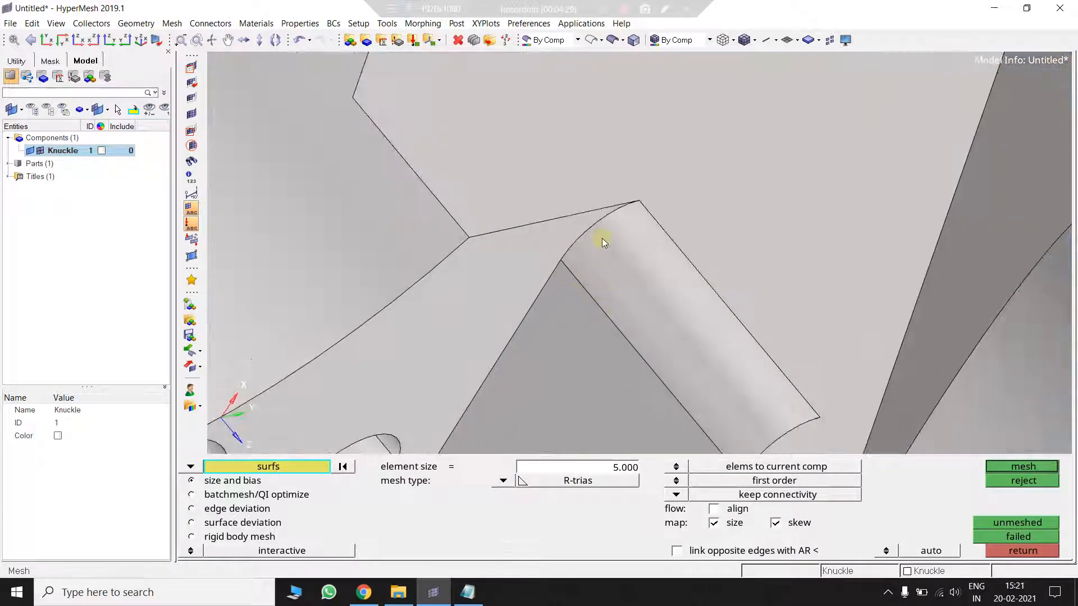
scroll(602, 238, down, 3)
ctrl+drag(606, 241, 720, 330)
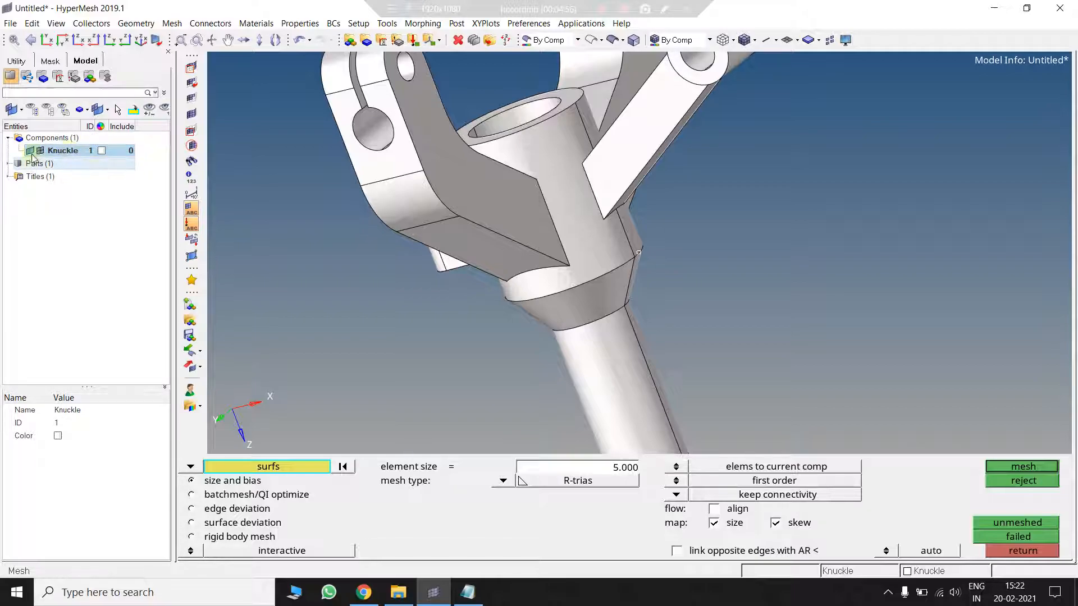
Step: Mesh all the selected surfaces and inspect the generated elements around the central bore and the arms
click(1034, 466)
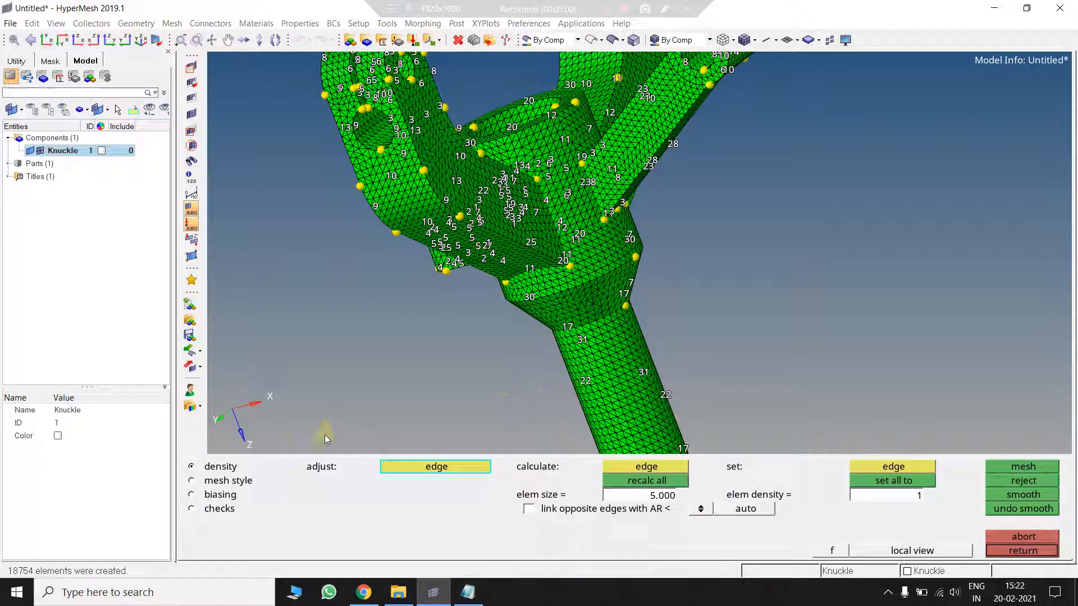
ctrl+drag(698, 301, 609, 180)
scroll(527, 155, up, 3)
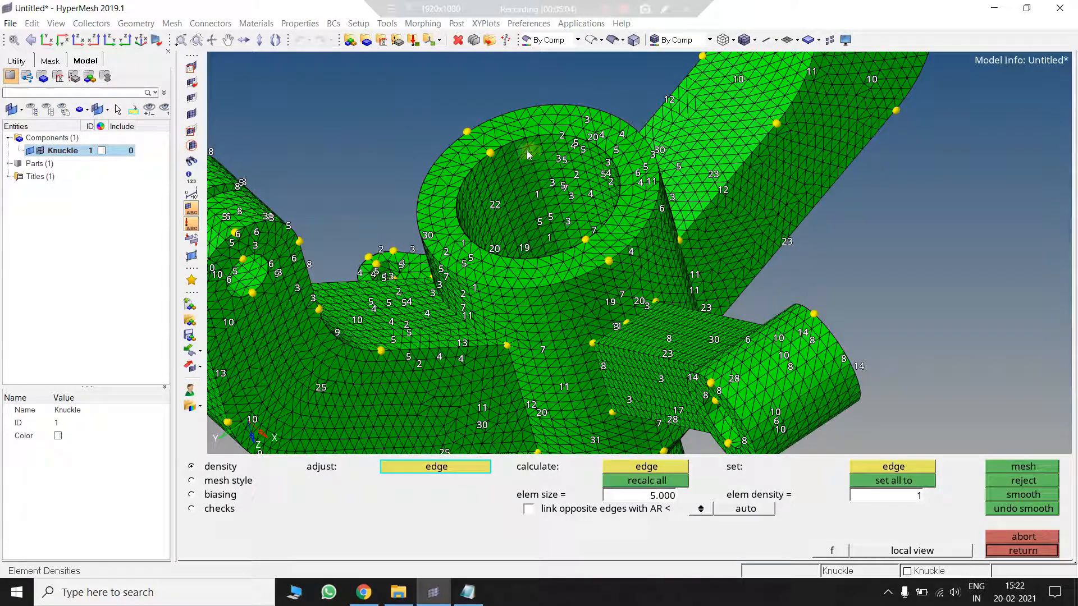
scroll(561, 136, up, 3)
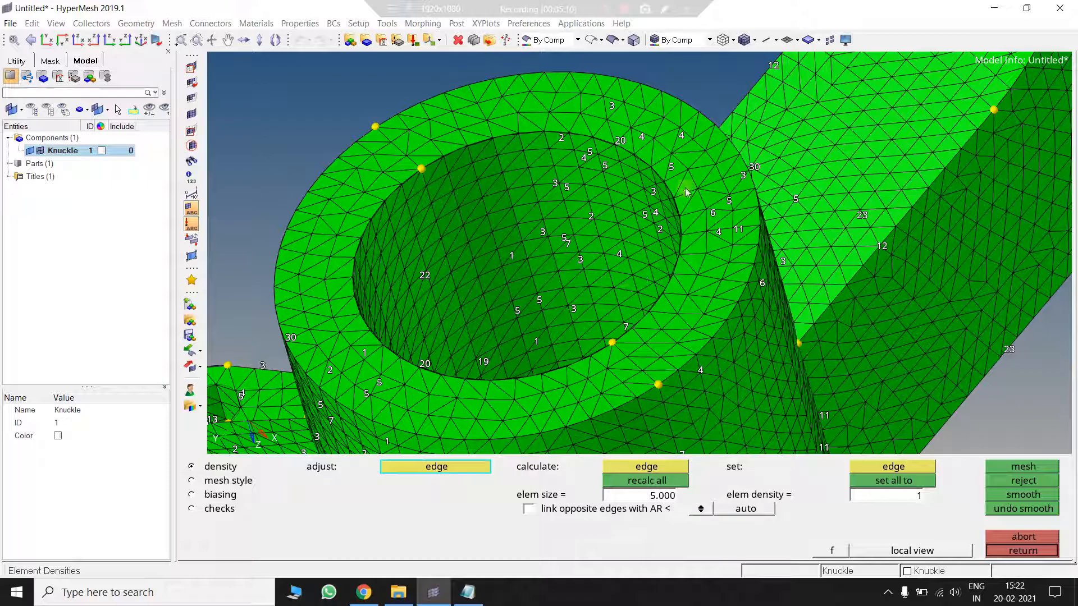
scroll(685, 283, down, 3)
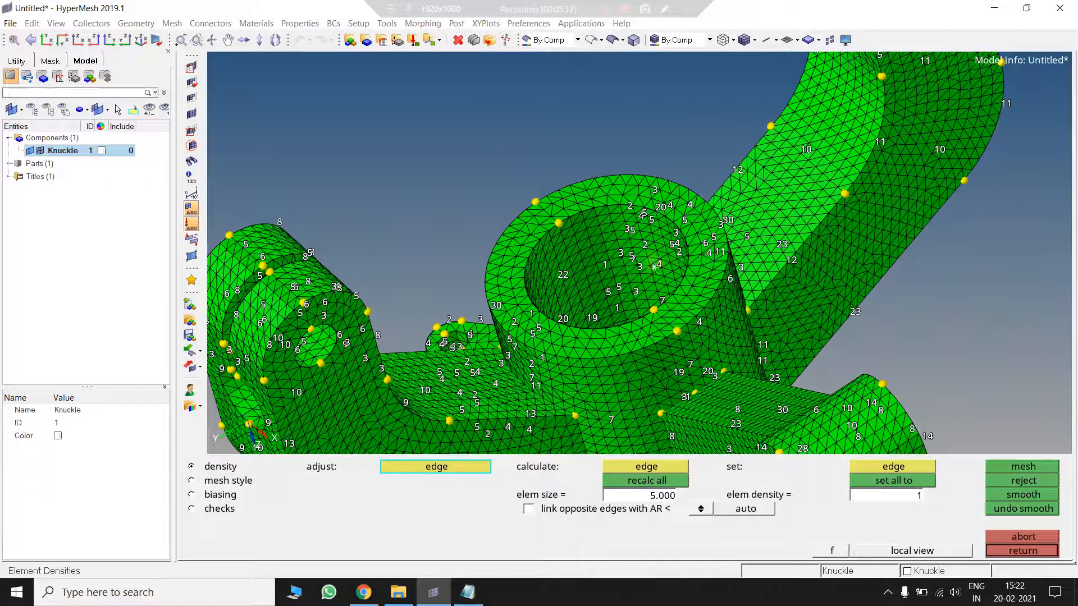
scroll(774, 185, down, 3)
ctrl+drag(839, 141, 858, 119)
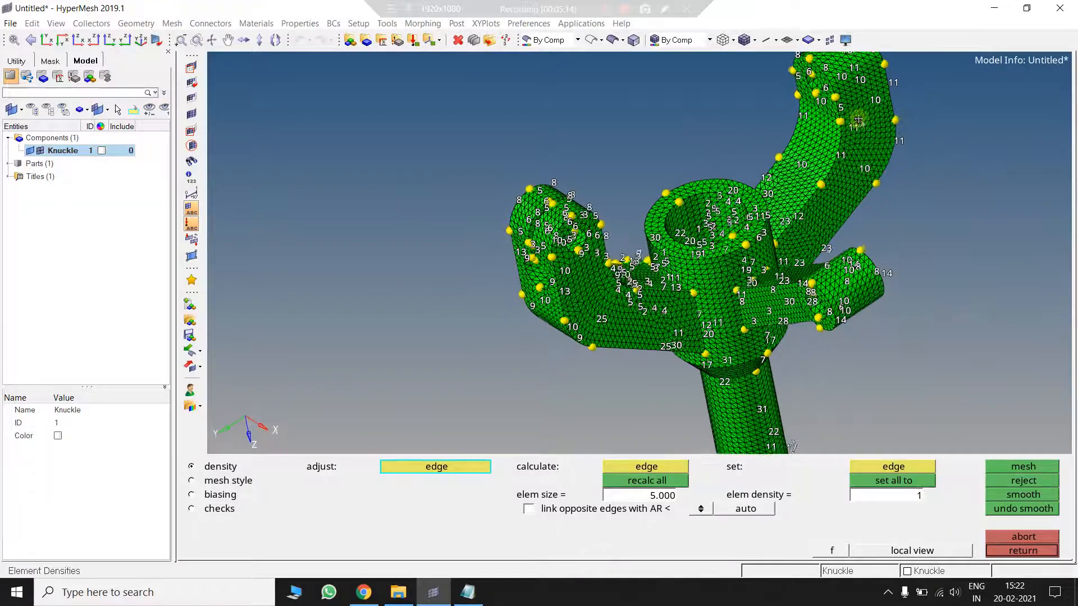
Step: Try raising the element density on the rounded edge at an arm's end, restore it and remesh
scroll(859, 119, up, 5)
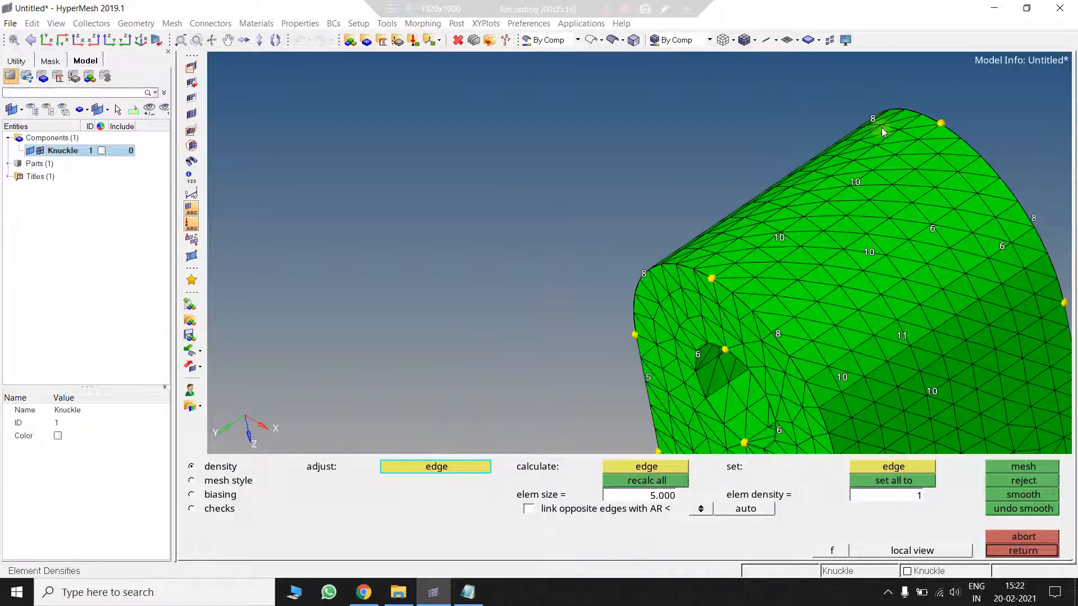
click(880, 130)
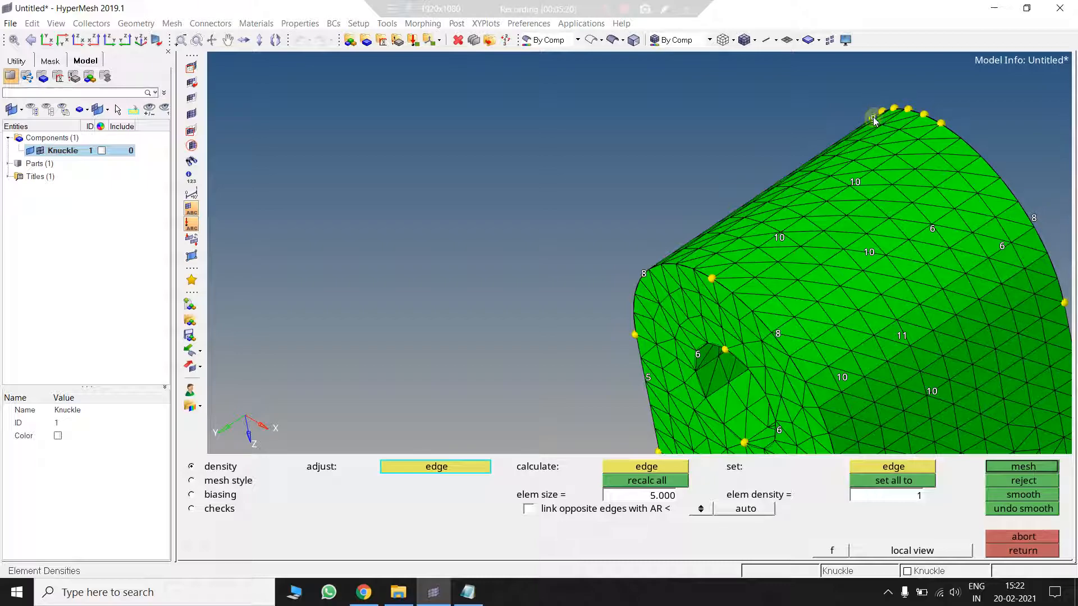
right_click(873, 116)
click(1036, 467)
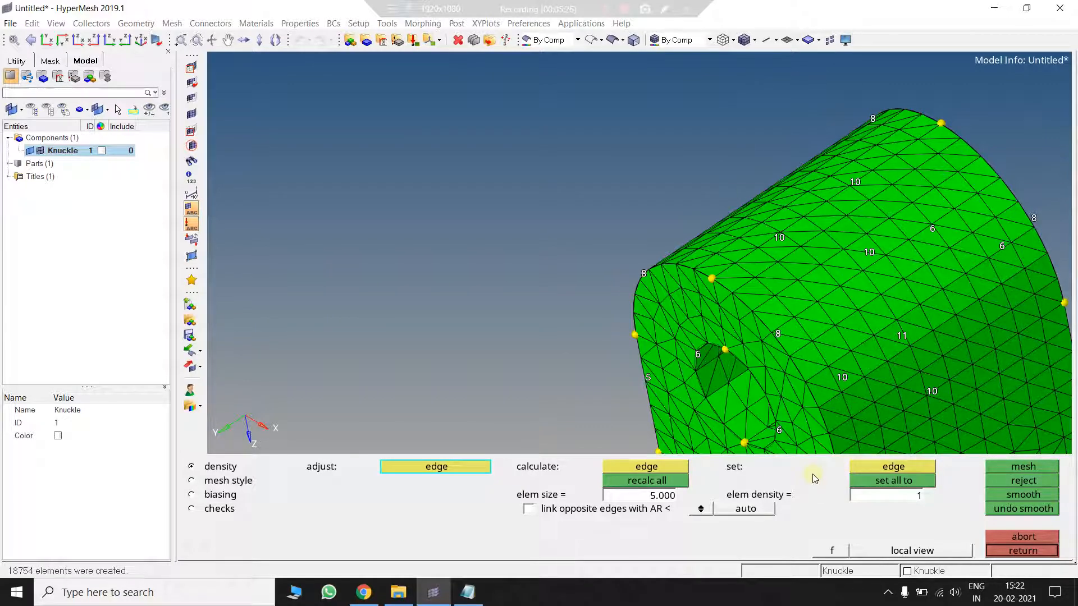
Step: Accept the generated surface mesh and set the Knuckle component's color to green
click(1023, 551)
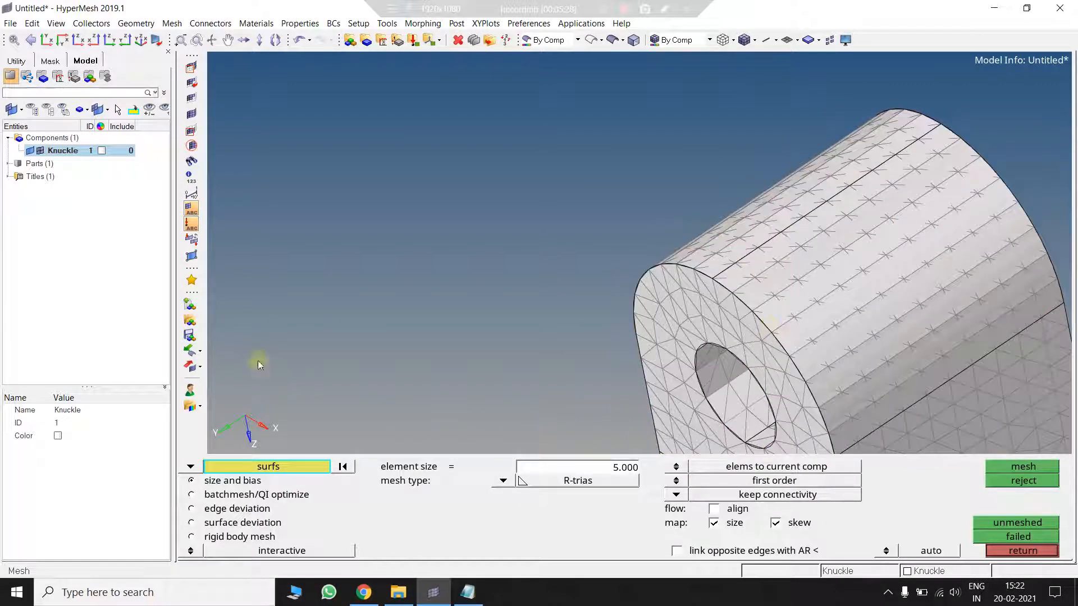
click(104, 150)
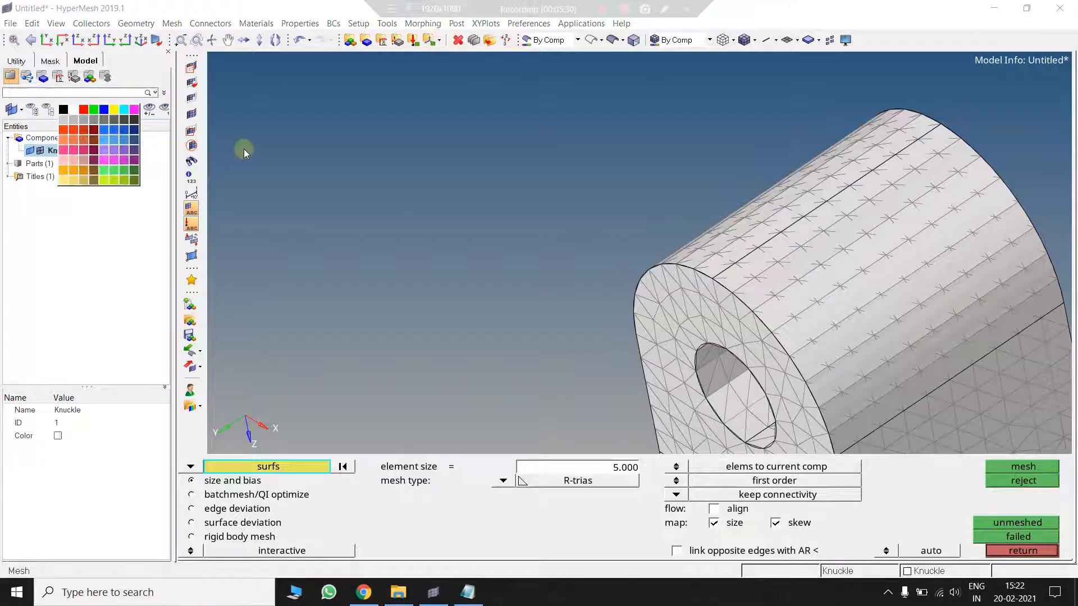
click(92, 110)
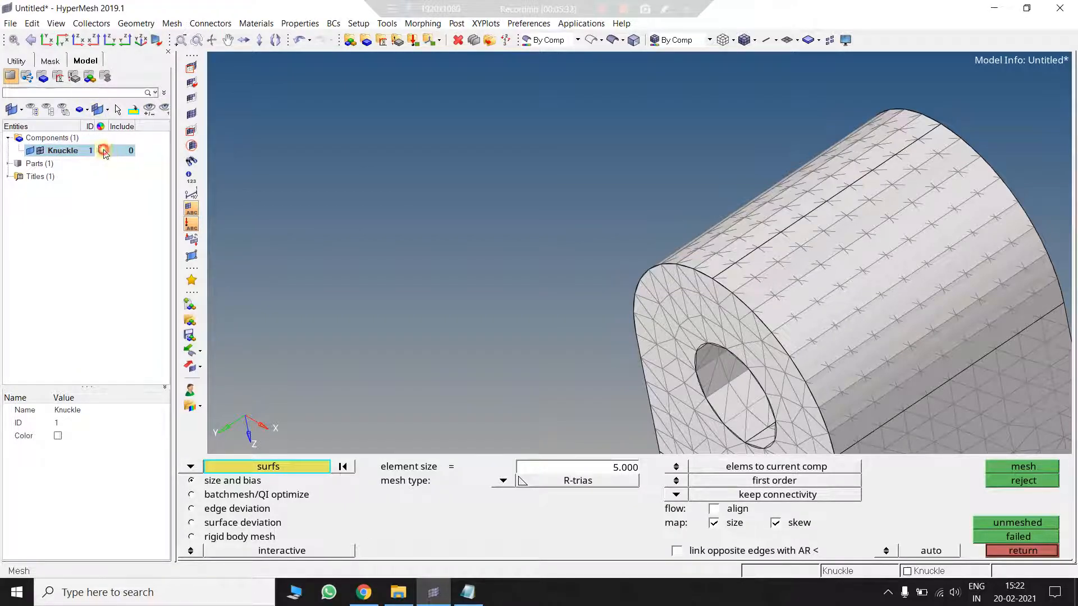
click(104, 151)
click(91, 112)
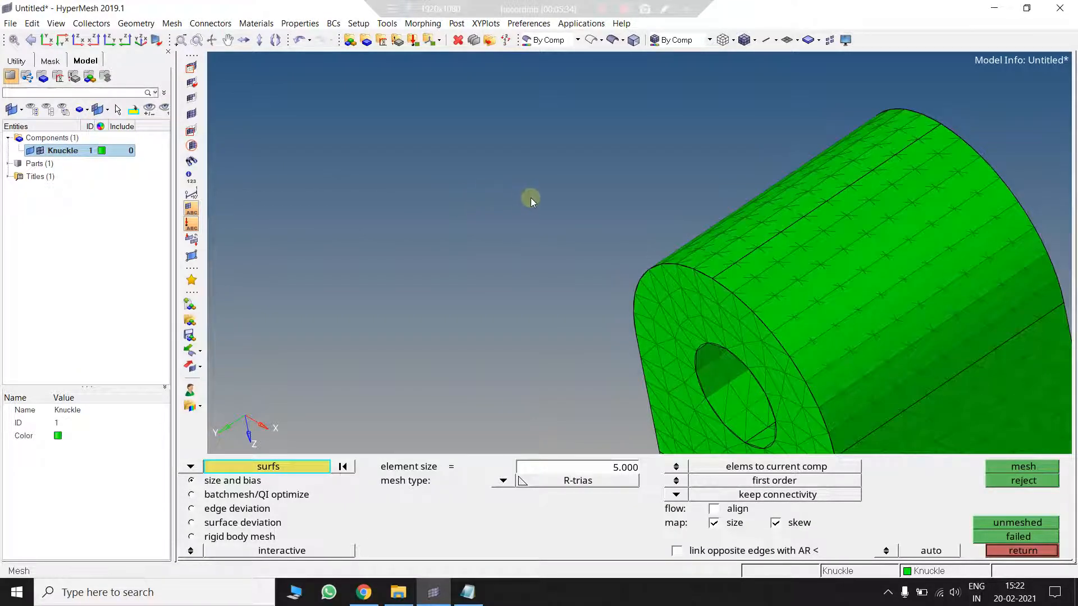
Step: Inspect the surface mesh on the curved arm, central hub, side boss and slotted lug
ctrl+right_drag(637, 242, 610, 156)
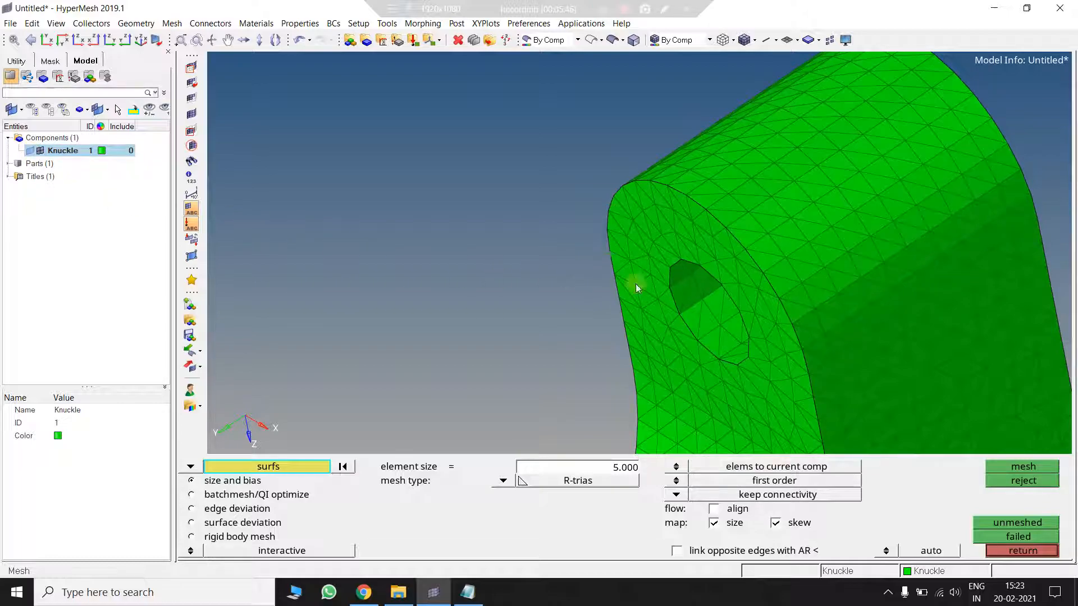
scroll(769, 294, up, 2)
scroll(769, 288, down, 2)
ctrl+drag(766, 309, 767, 310)
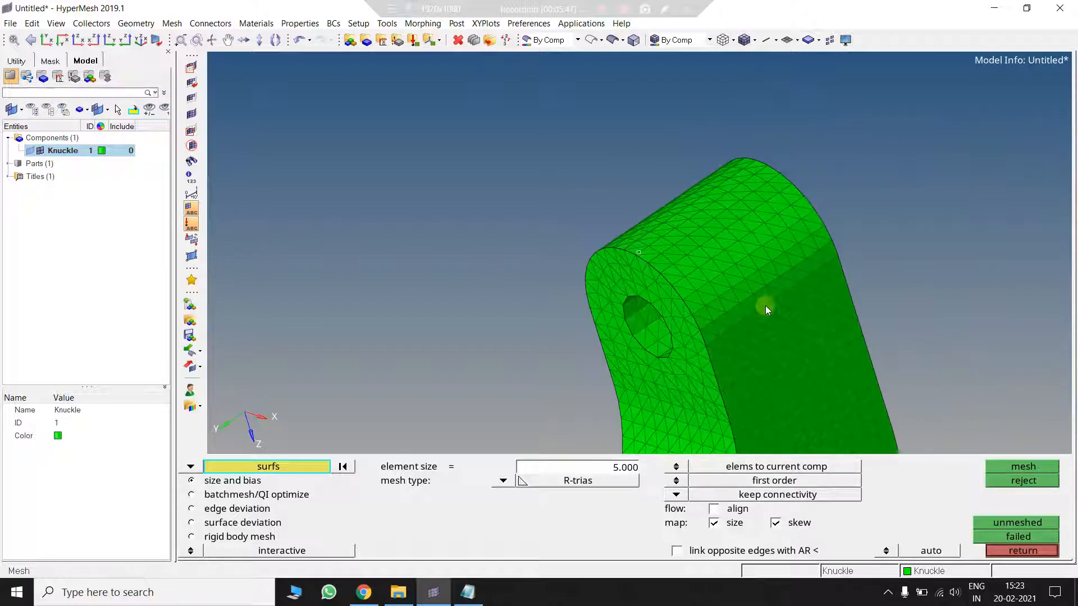
scroll(725, 310, down, 2)
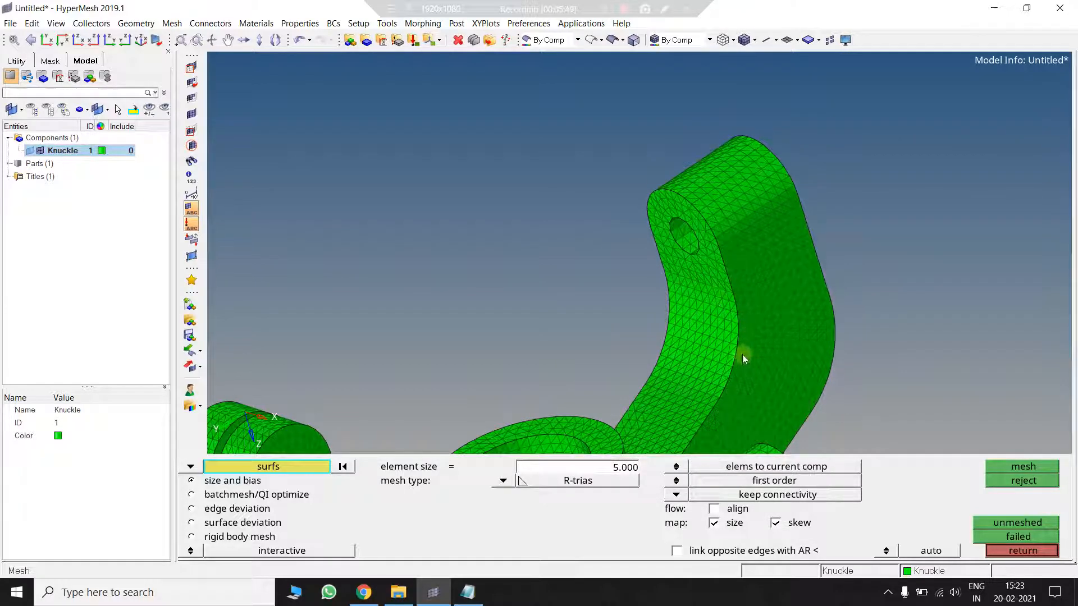
ctrl+drag(742, 355, 743, 292)
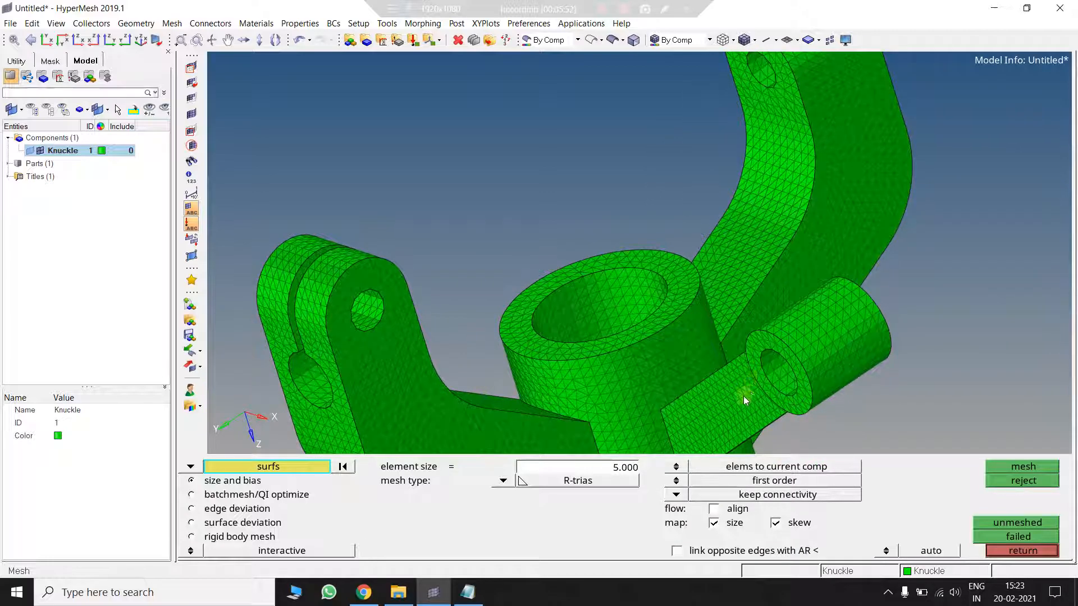
ctrl+right_drag(711, 337, 742, 286)
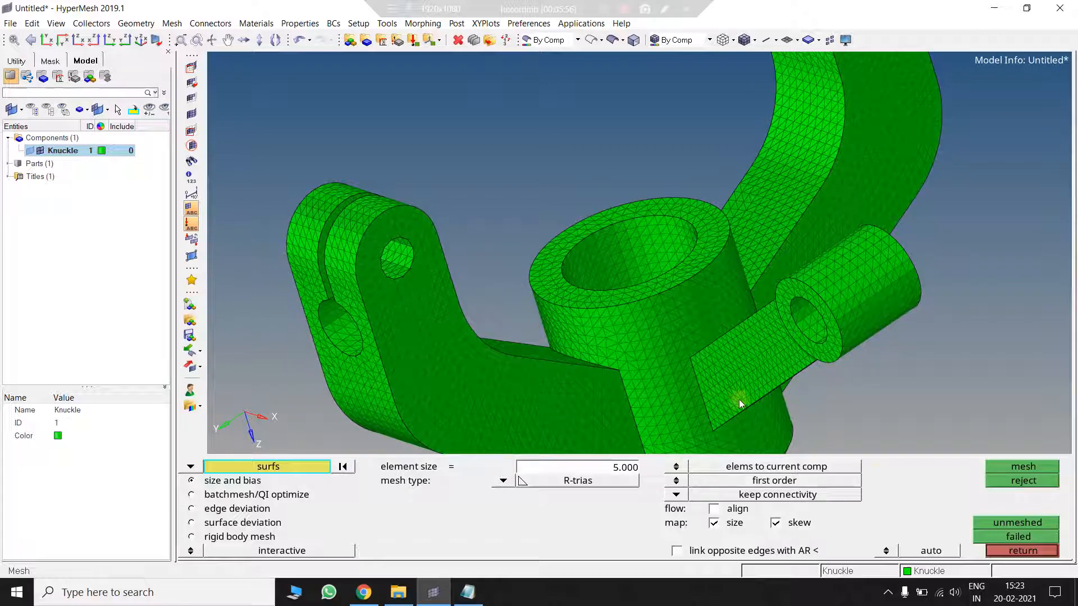
Step: Tetramesh the Knuckle component as fixed trias/quads with Simple Pyramid, fixed component boundaries and updated input shells
key(Escape)
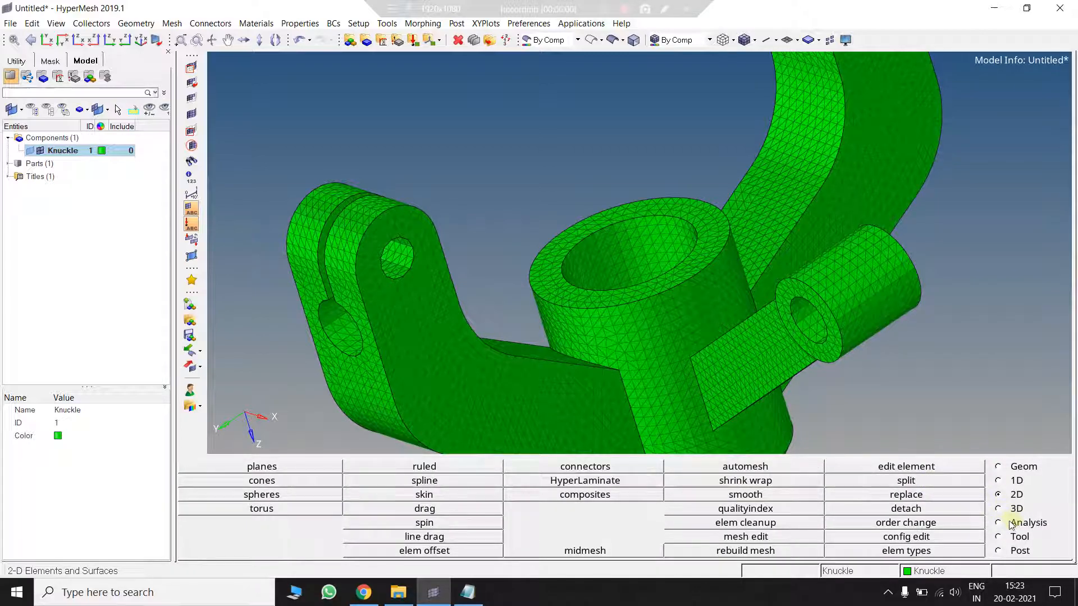
click(999, 508)
click(741, 472)
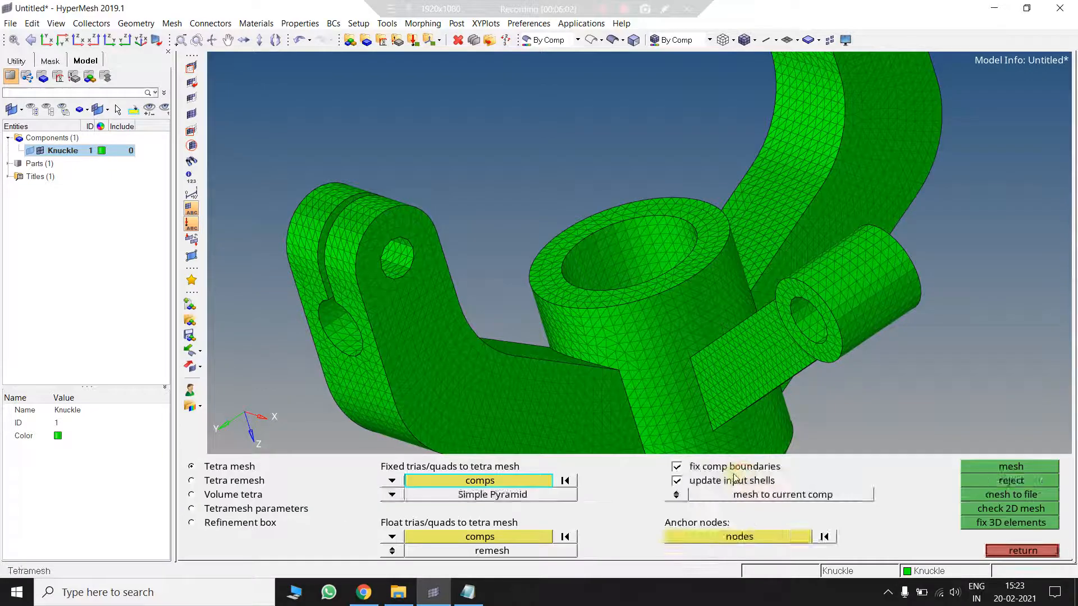
click(467, 487)
click(191, 466)
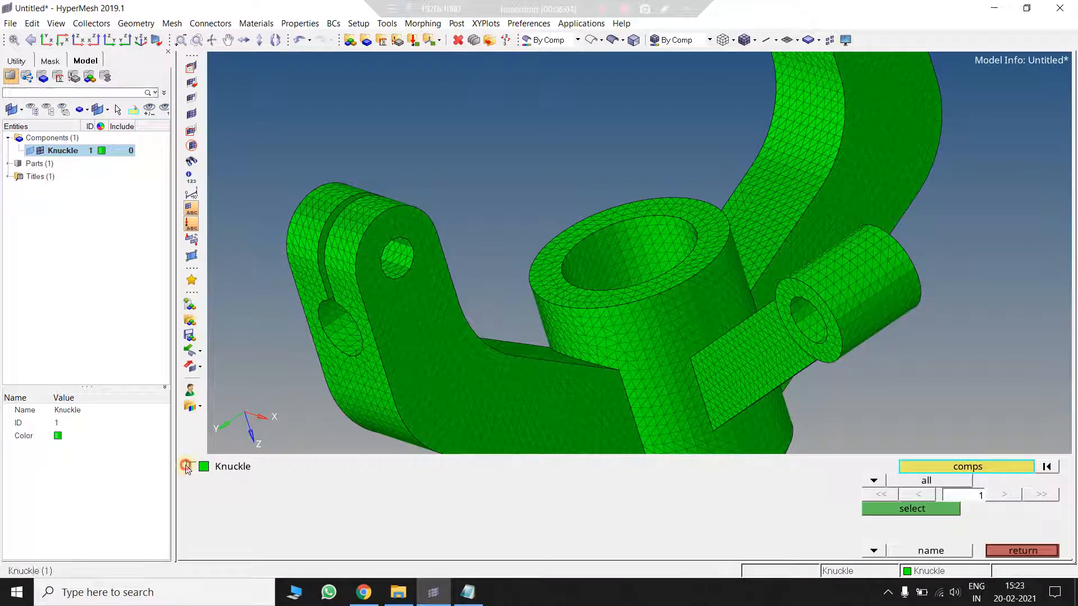
click(922, 508)
click(392, 496)
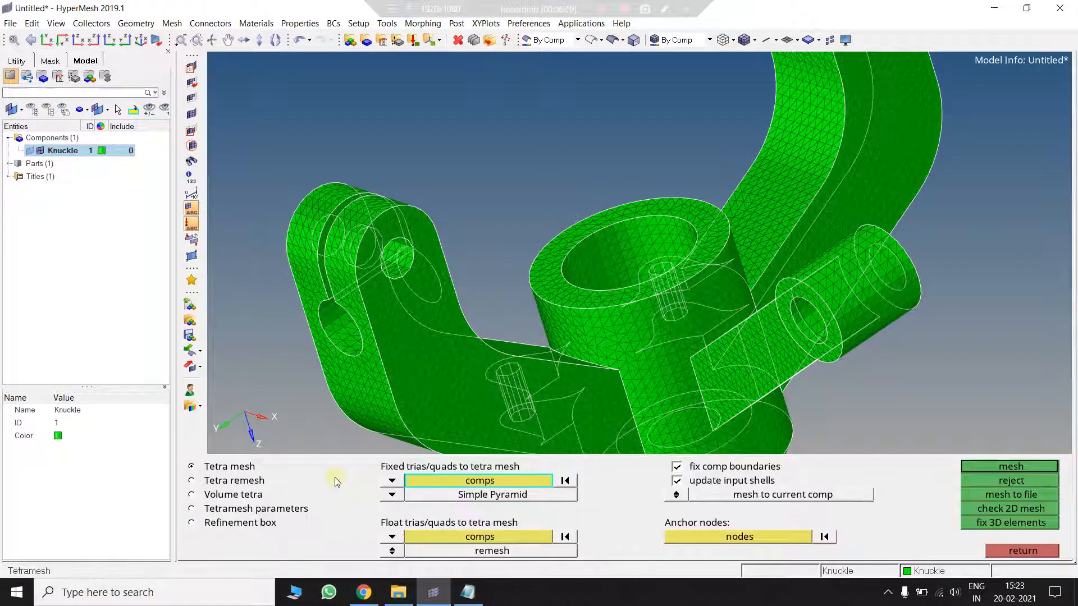
click(390, 495)
click(1019, 470)
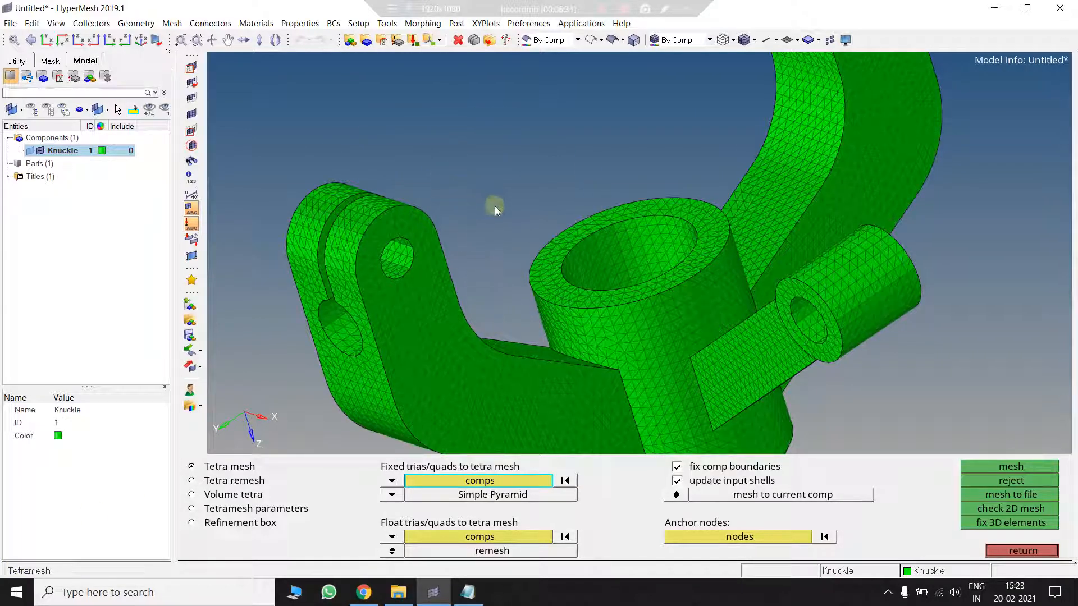
Step: Open the 3D element quality checks for the tetra mesh
ctrl+right_drag(418, 143, 466, 130)
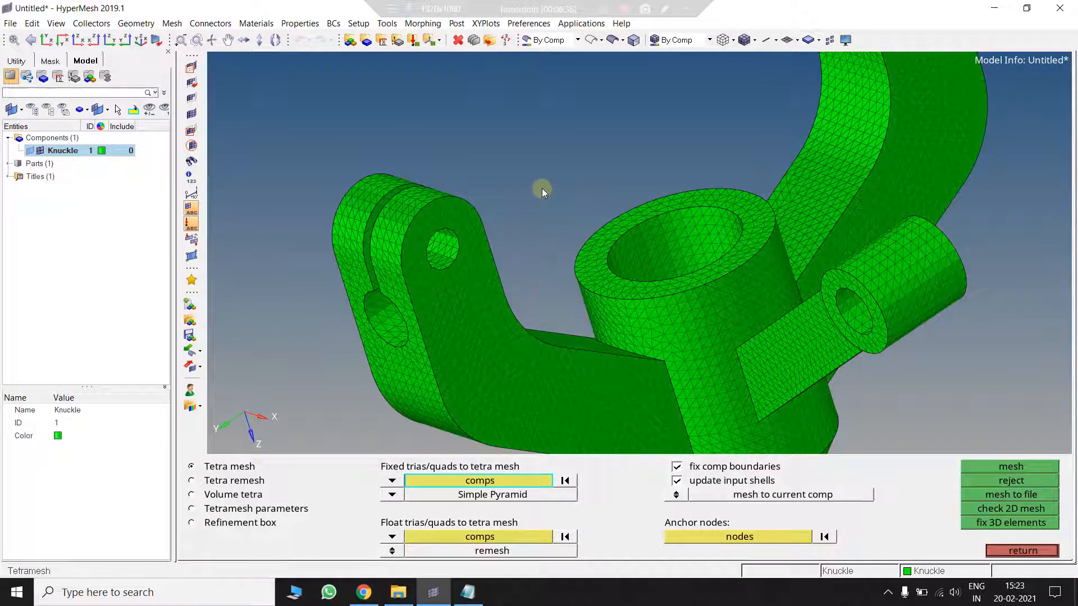
key(F10)
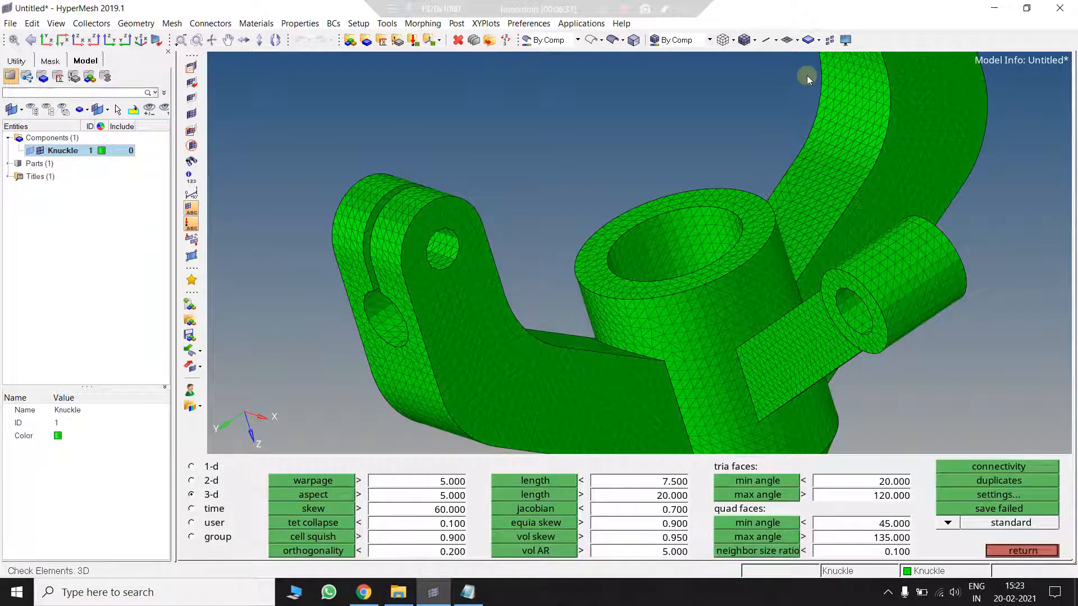
click(667, 9)
drag(550, 160, 513, 99)
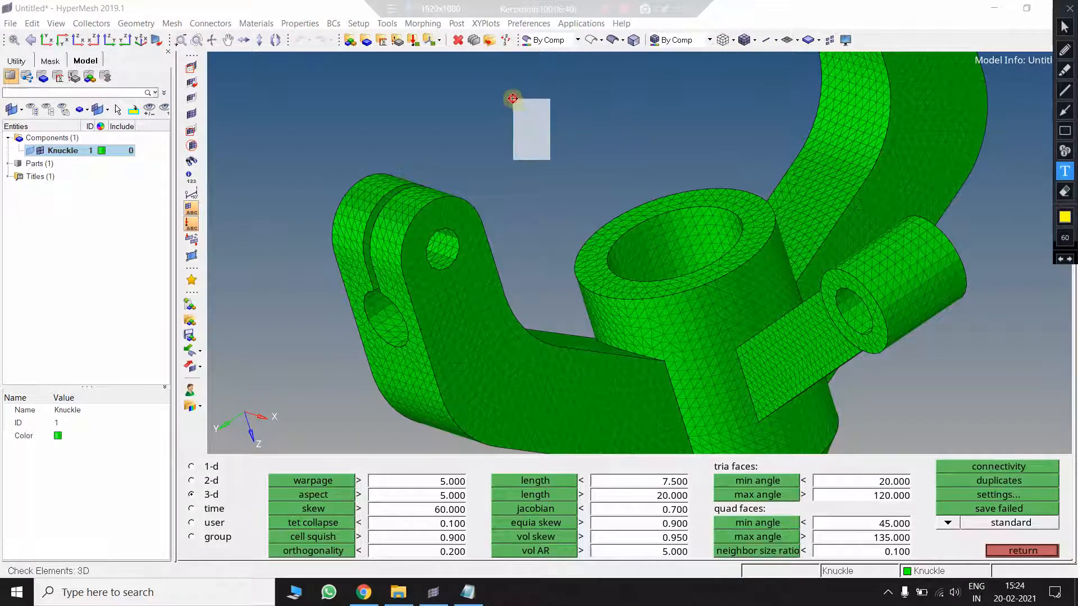
text(F10 )
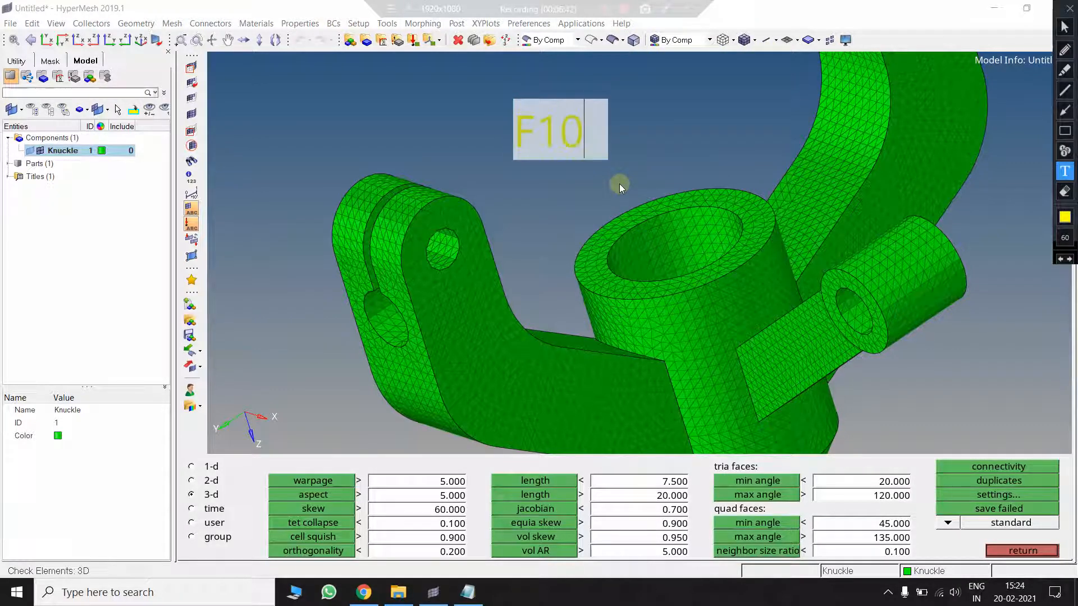
text(Quality ch)
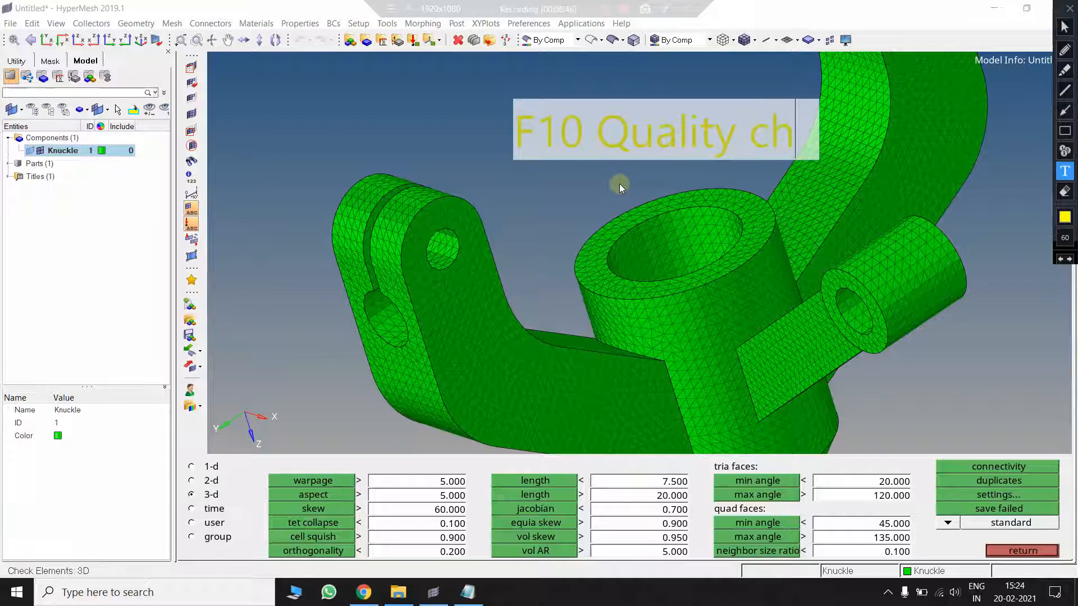
text(eck)
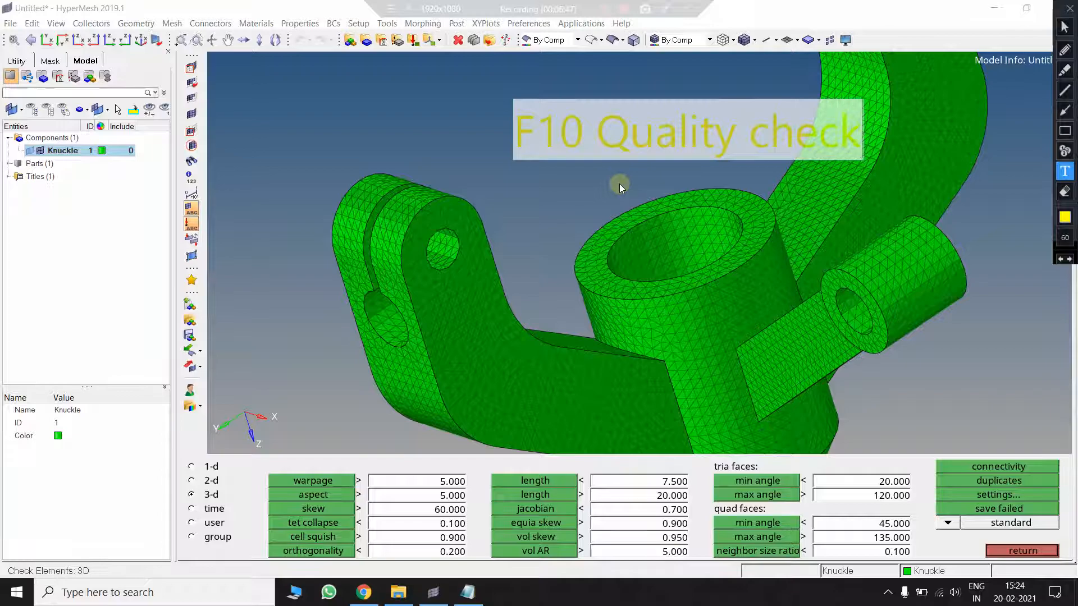
key(Return)
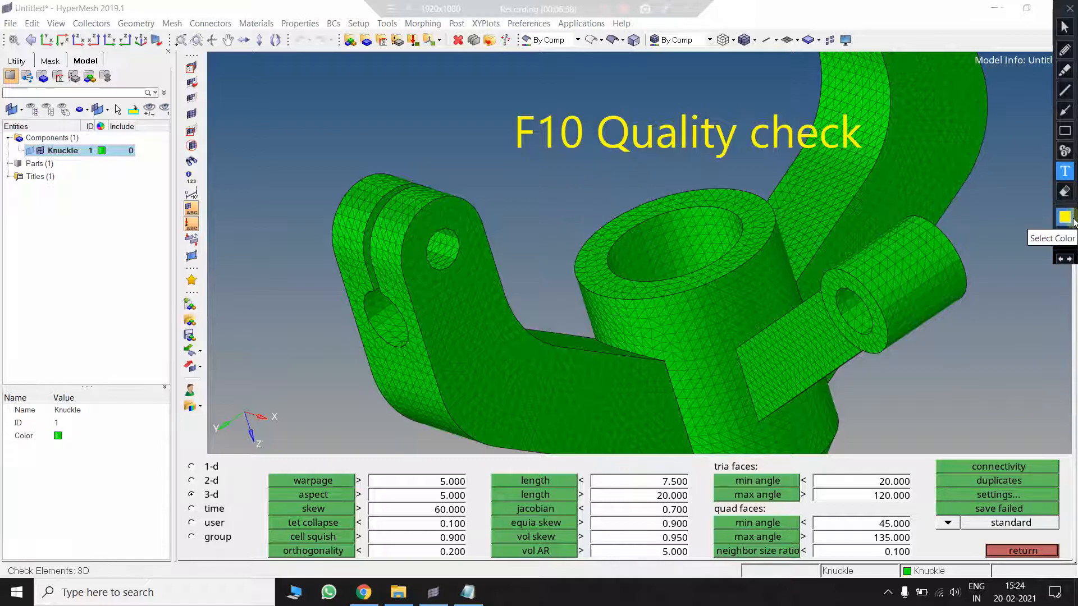
click(1069, 175)
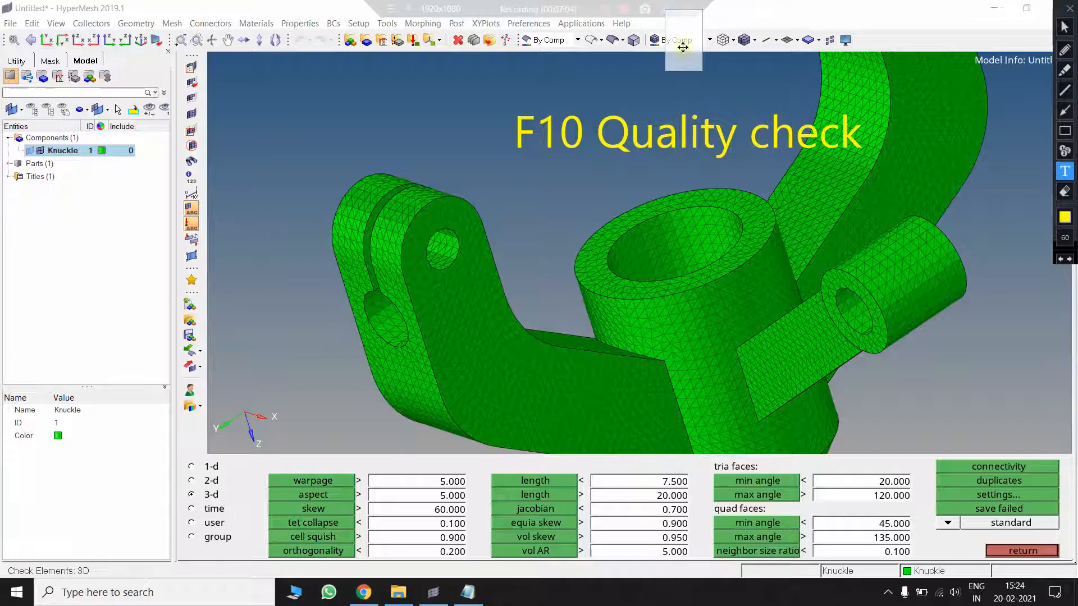
key(Escape)
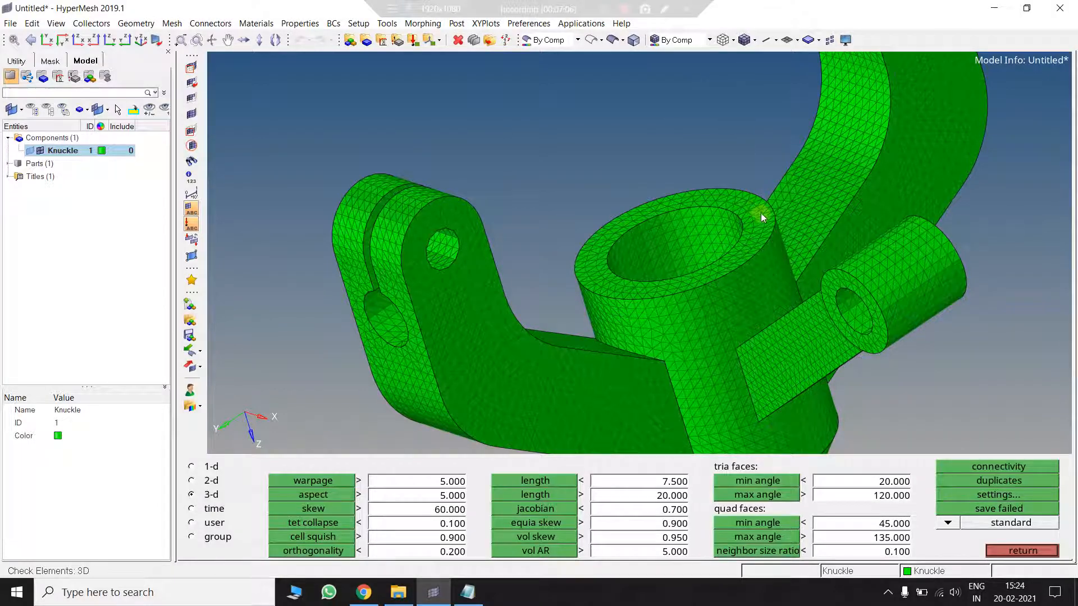
Step: Check the 3D elements for warpage above 5 and view the tetra element diagram in Chrome before returning to HyperMesh
mouse_move(761, 213)
ctrl+mouse_down()
mouse_move(729, 194)
mouse_move(825, 188)
mouse_move(750, 209)
ctrl+mouse_up()
scroll(729, 194, down, 3)
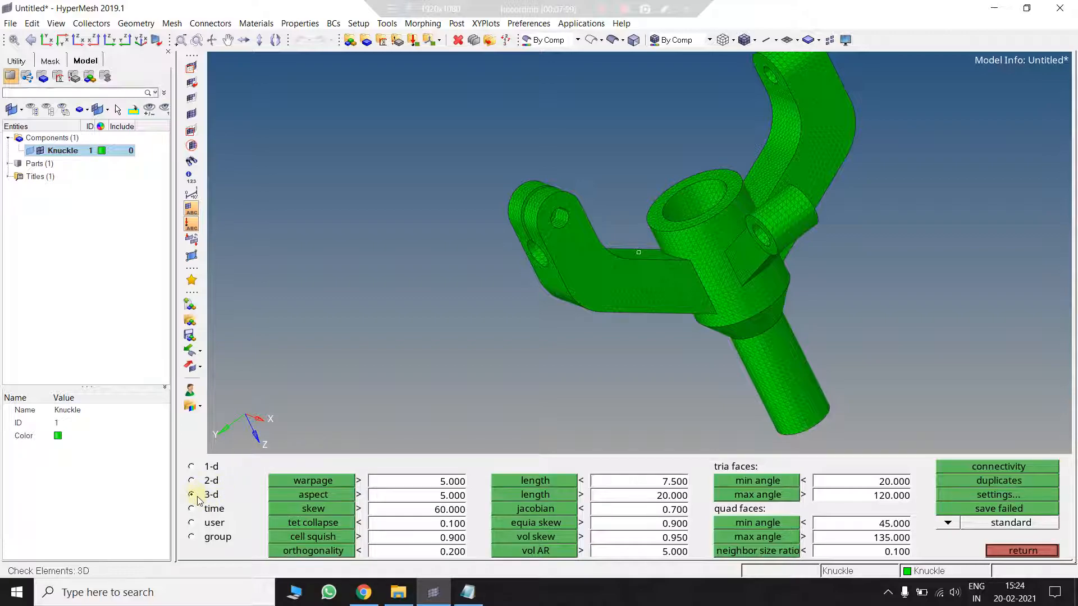
click(291, 480)
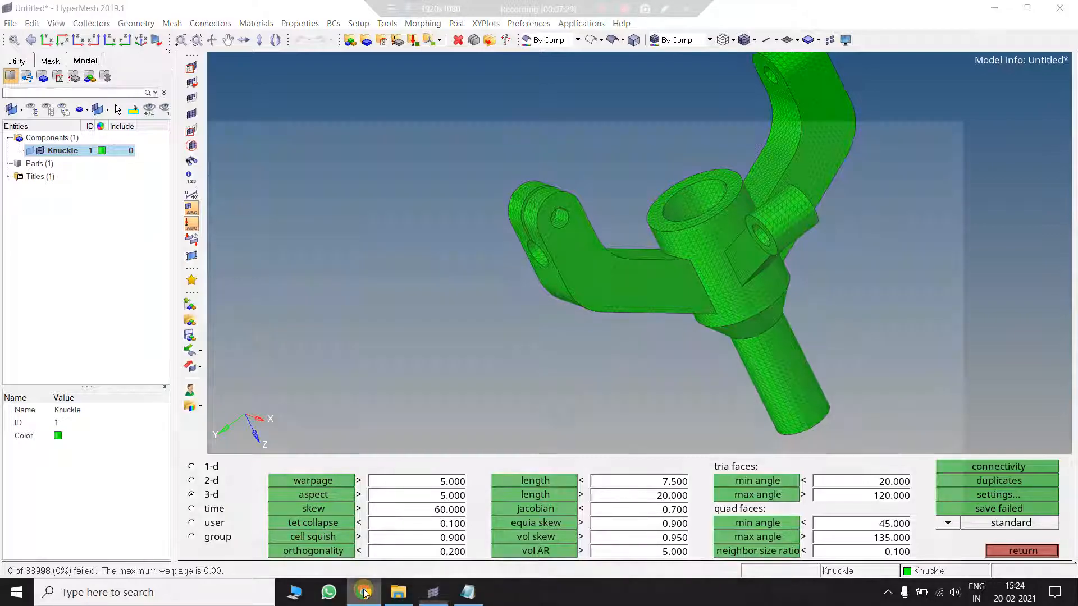
click(363, 592)
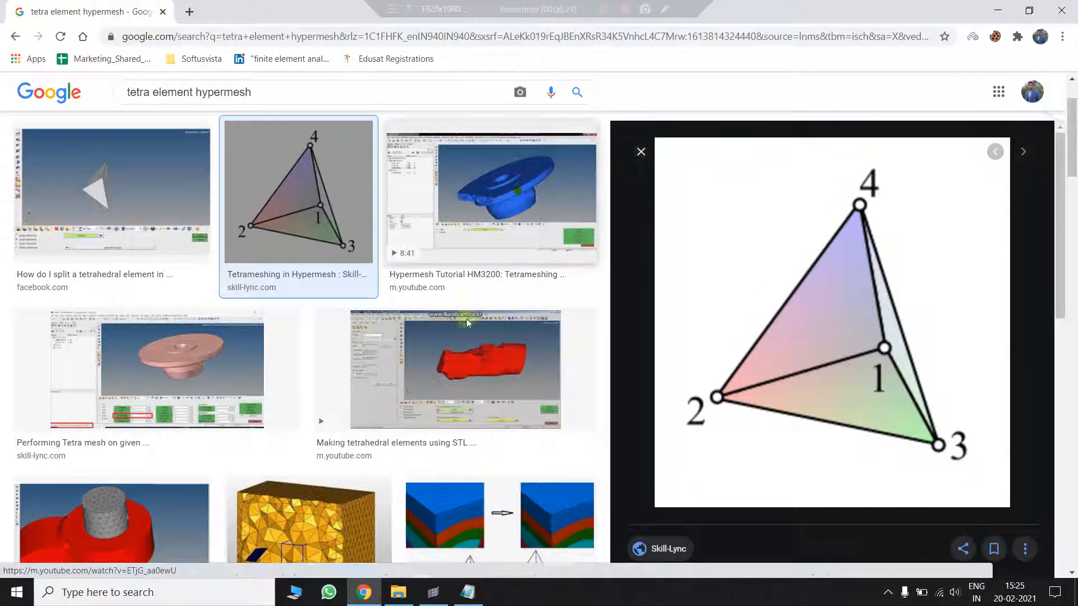
click(995, 9)
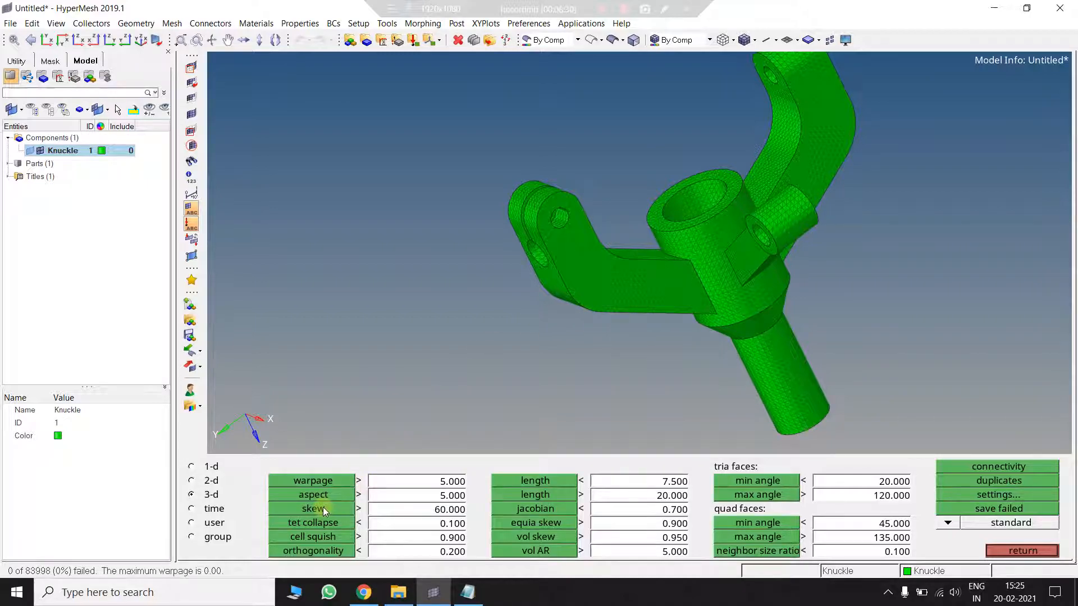
Step: Check the 3D elements for tet collapse below 0.1 and Jacobian below 0.7, and leave the quality checks and tetramesh setup
click(322, 528)
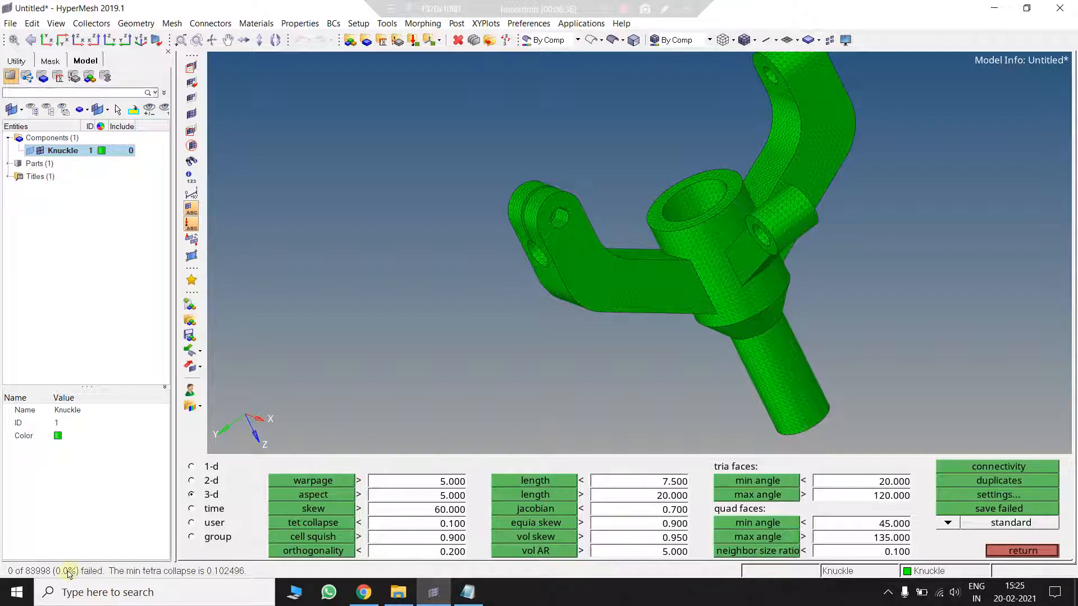
click(534, 509)
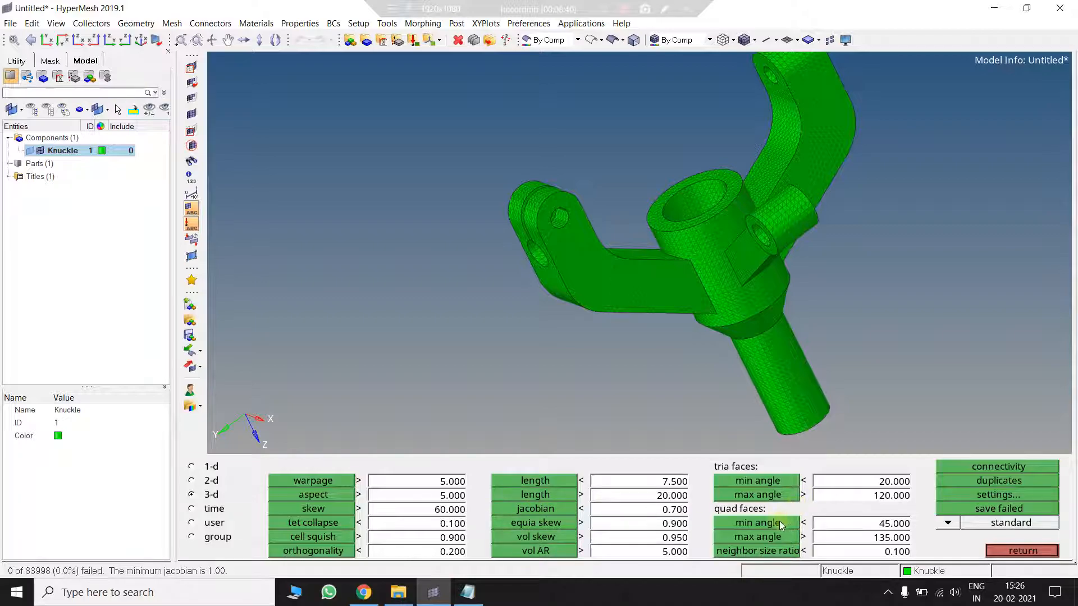
key(Escape)
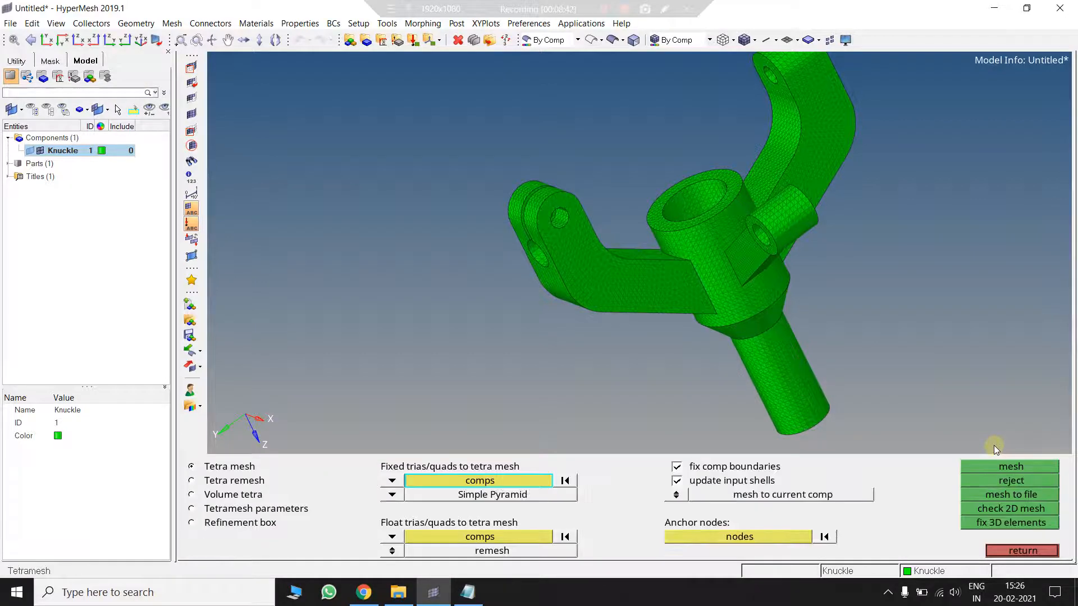
key(Escape)
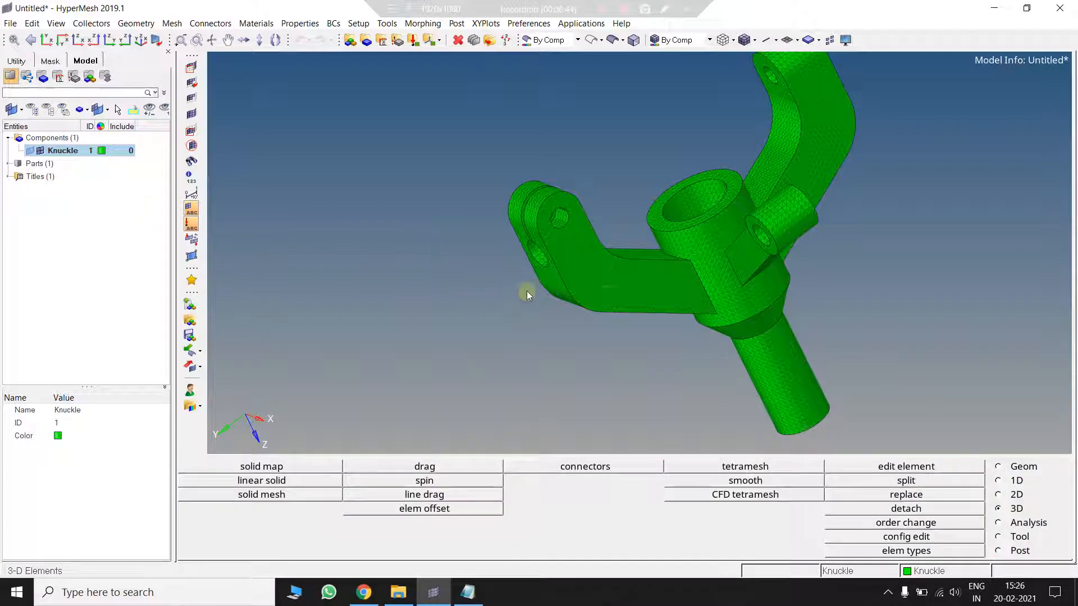
Step: Open the entity deletion command and set the entity type to elements
ctrl+drag(928, 256, 779, 304)
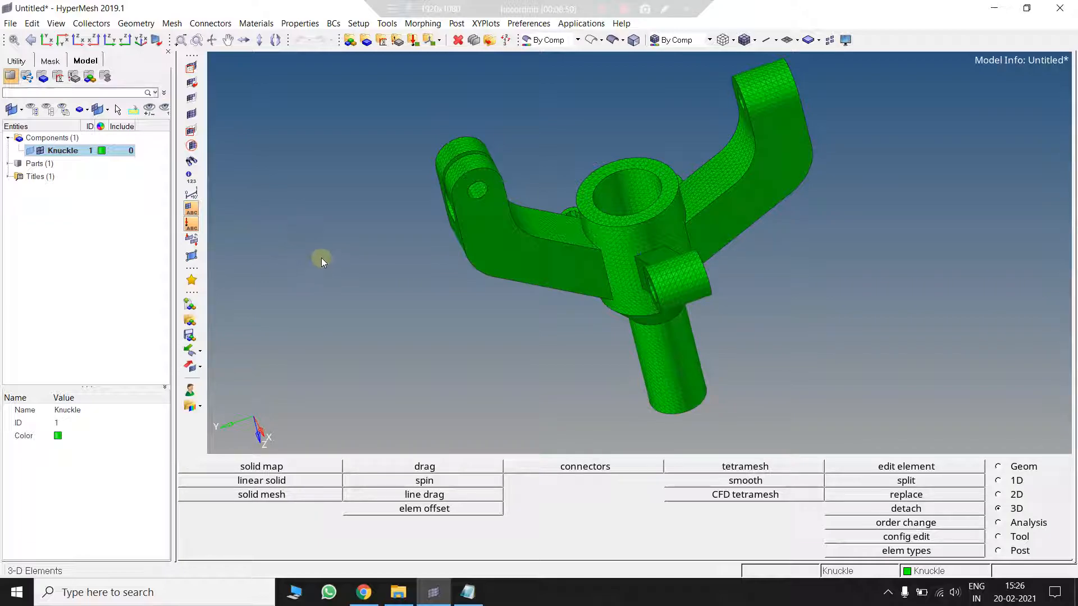
key(F2)
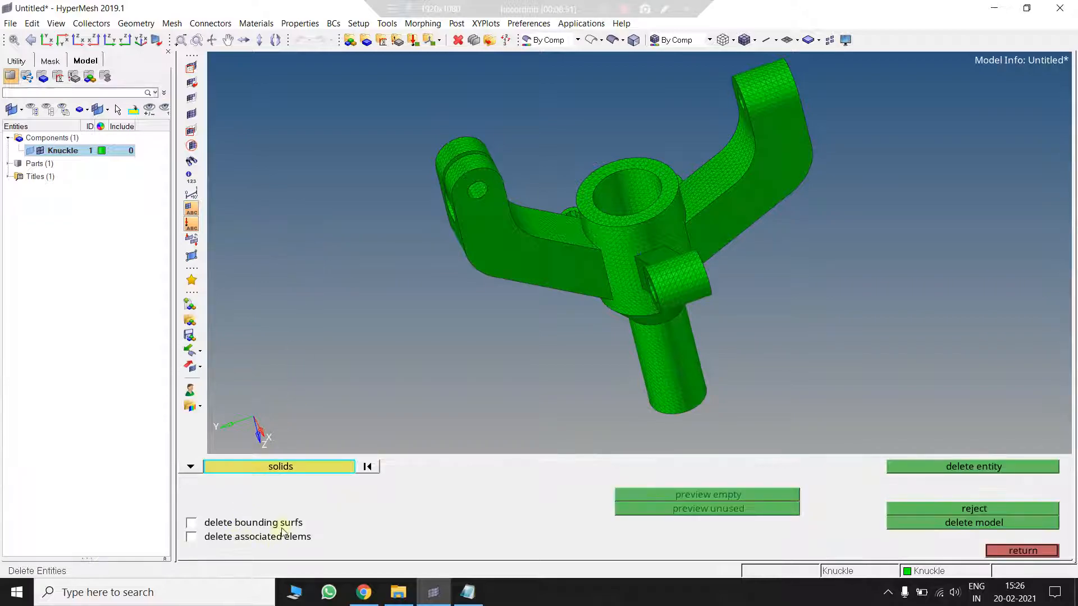
click(194, 469)
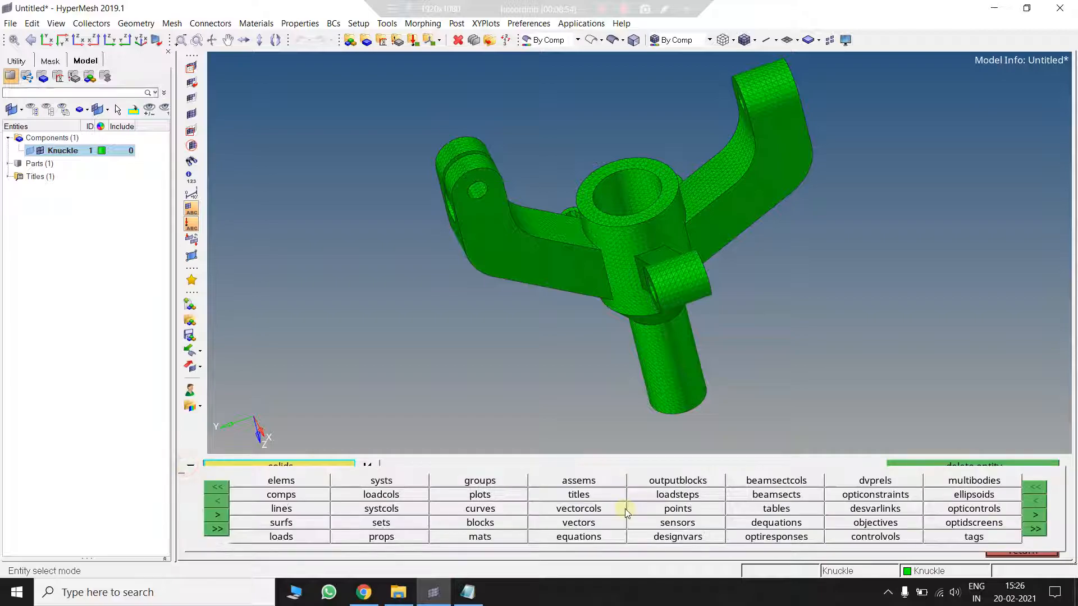
click(283, 481)
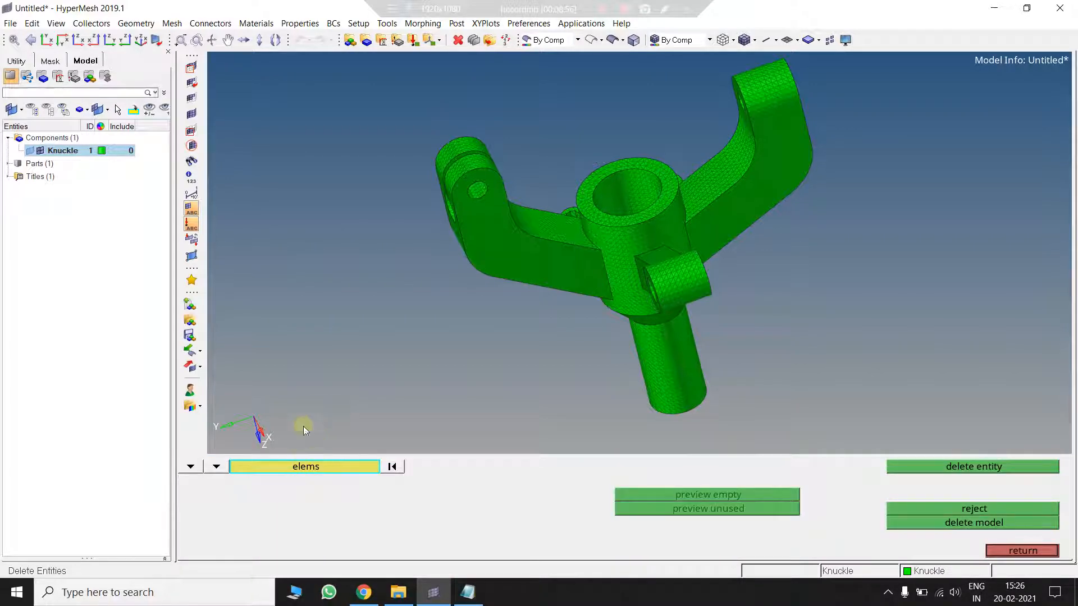
Step: Unmask the 2D elements and mask all 3D elements so that only the surface mesh is displayed
click(50, 61)
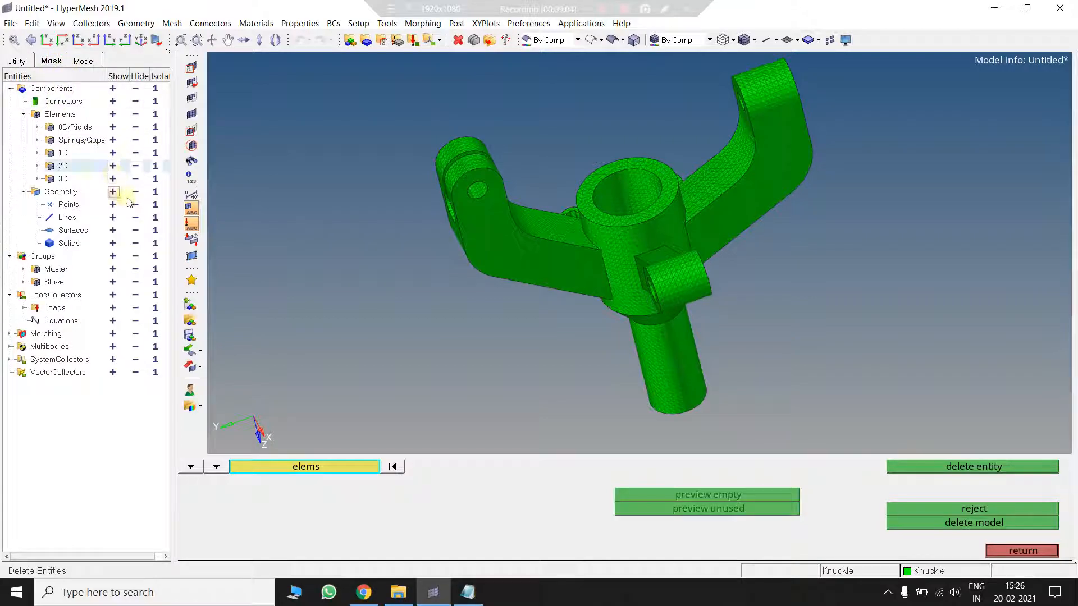
click(115, 167)
click(114, 177)
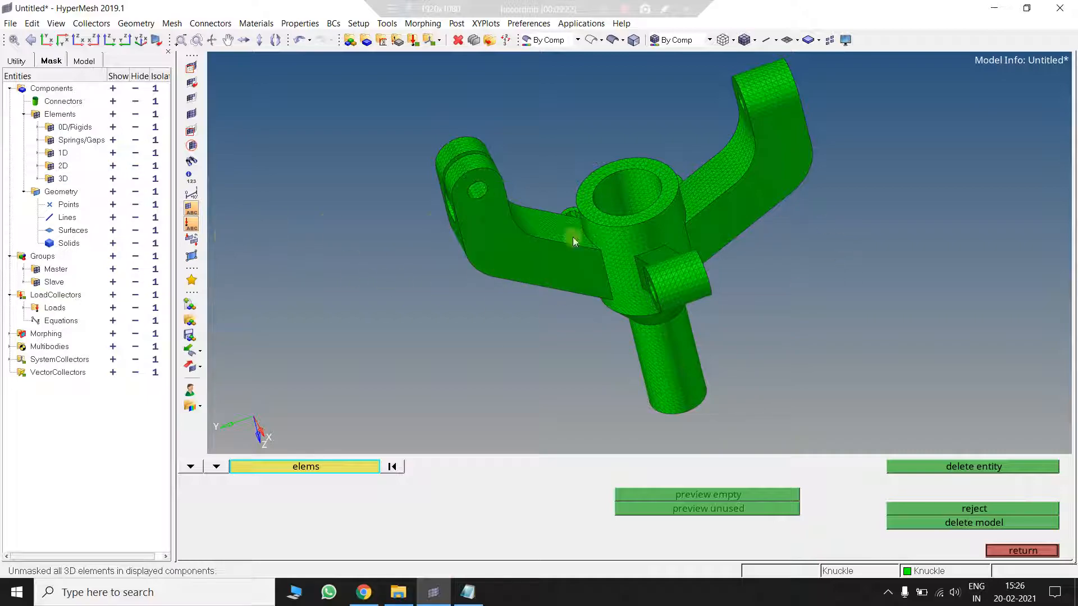
click(113, 167)
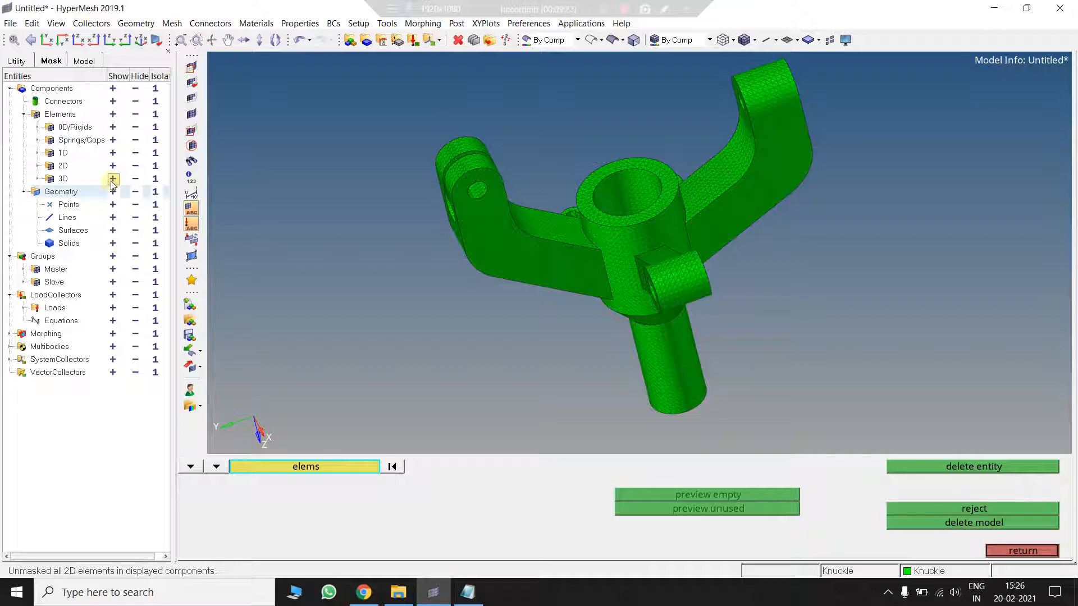
click(113, 179)
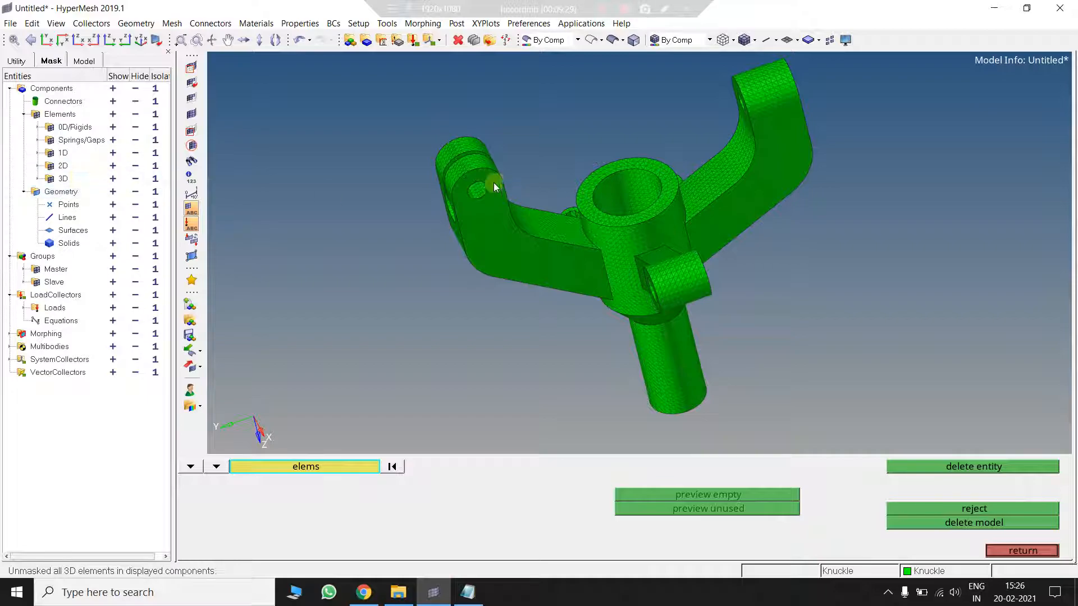
click(136, 180)
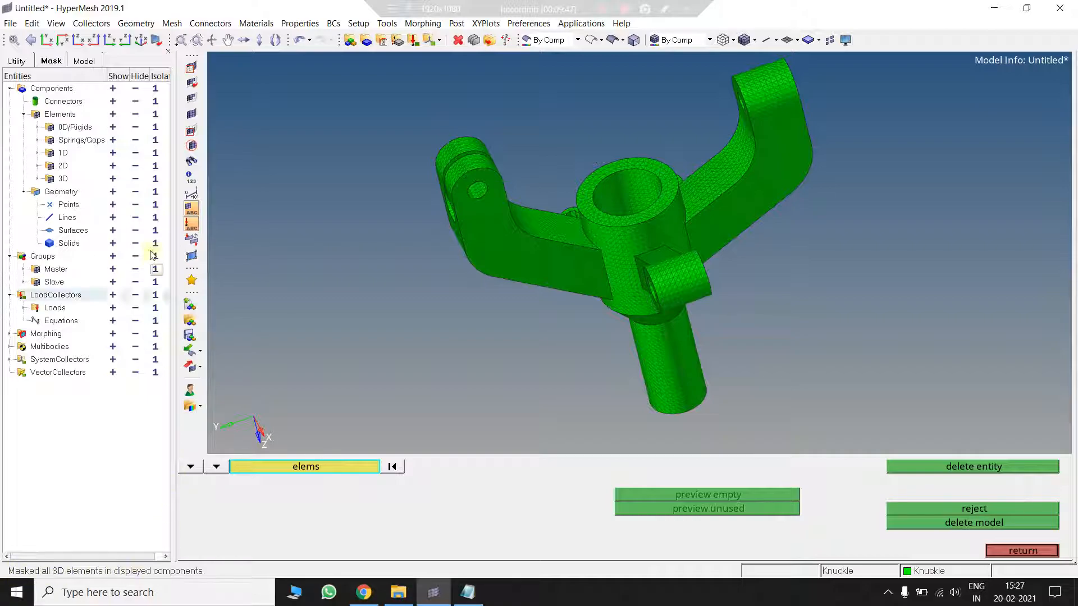
click(85, 61)
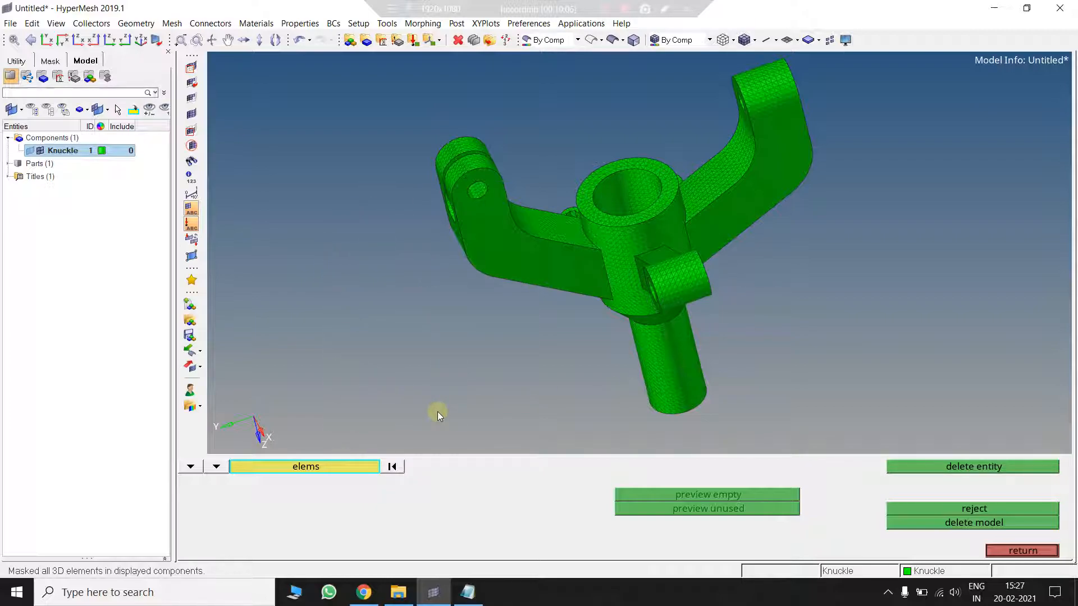
click(306, 468)
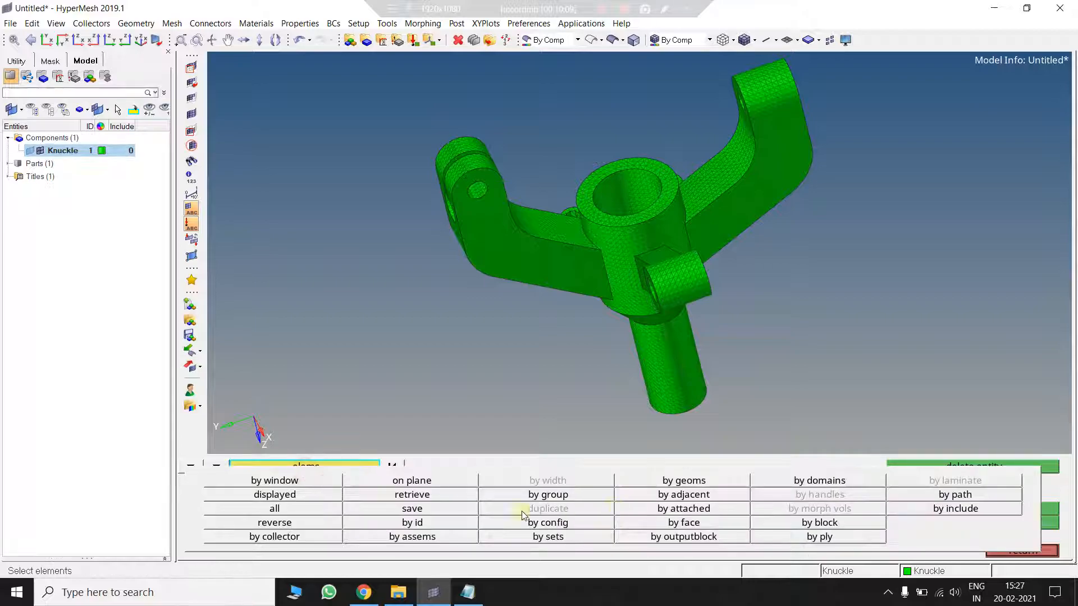
click(324, 498)
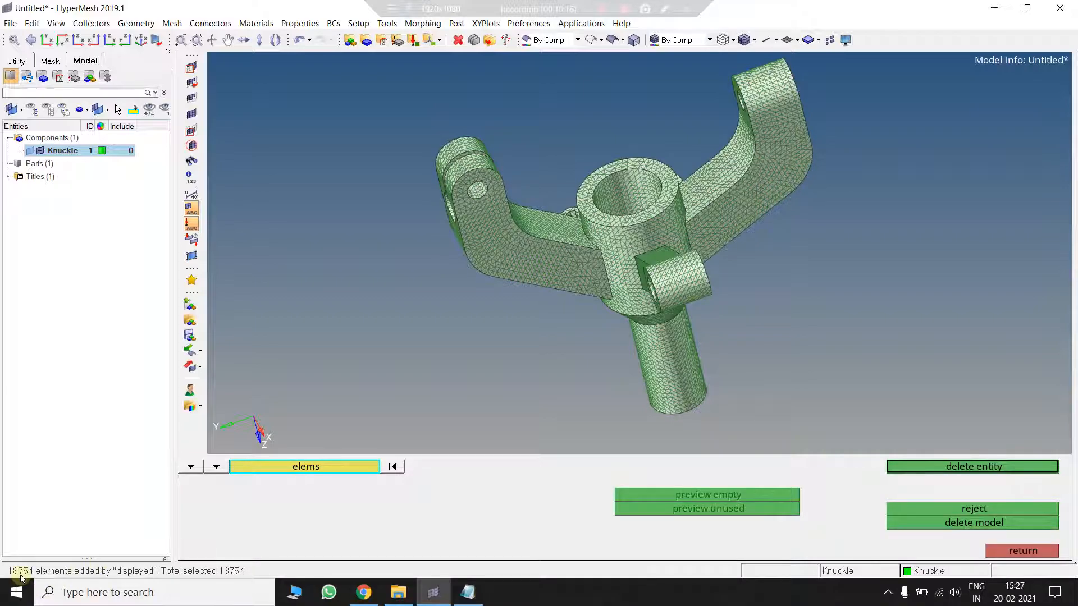
click(306, 468)
click(301, 515)
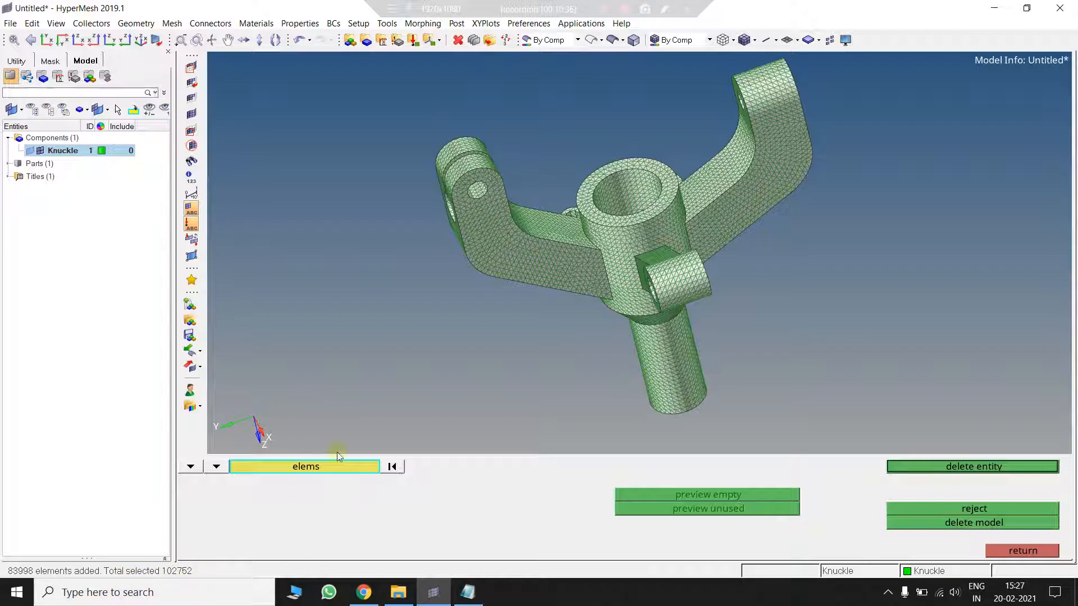
click(392, 467)
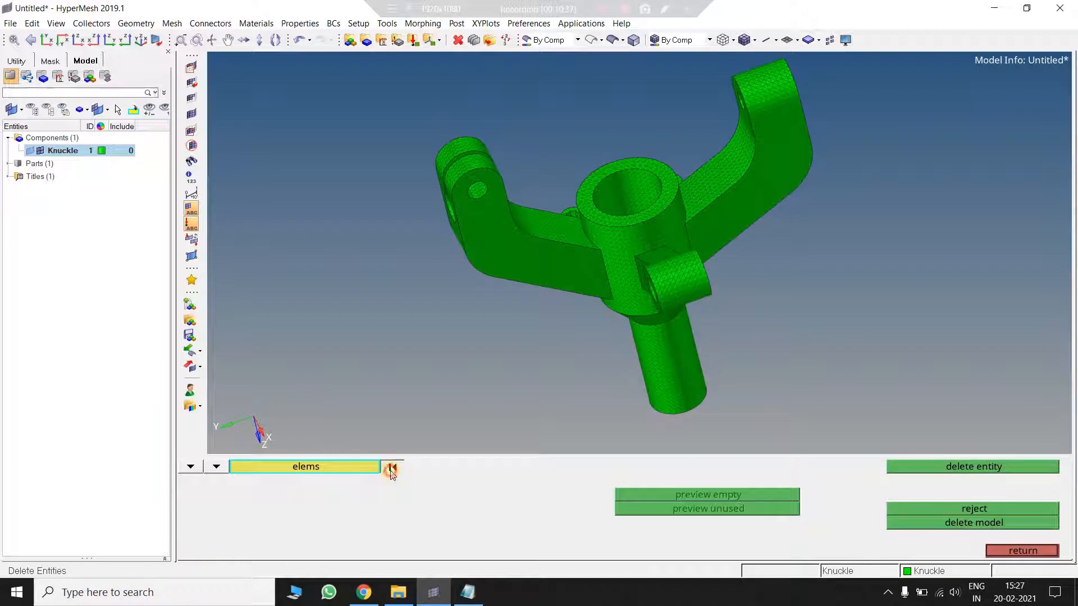
Step: Select only the displayed 2D elements of the knuckle and delete them
click(307, 471)
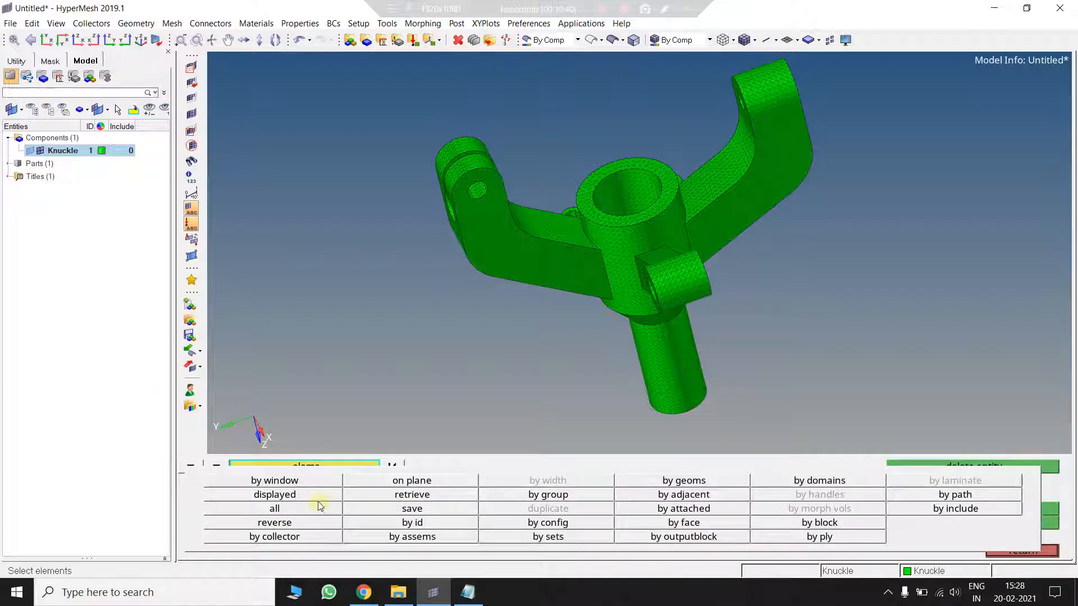
click(320, 499)
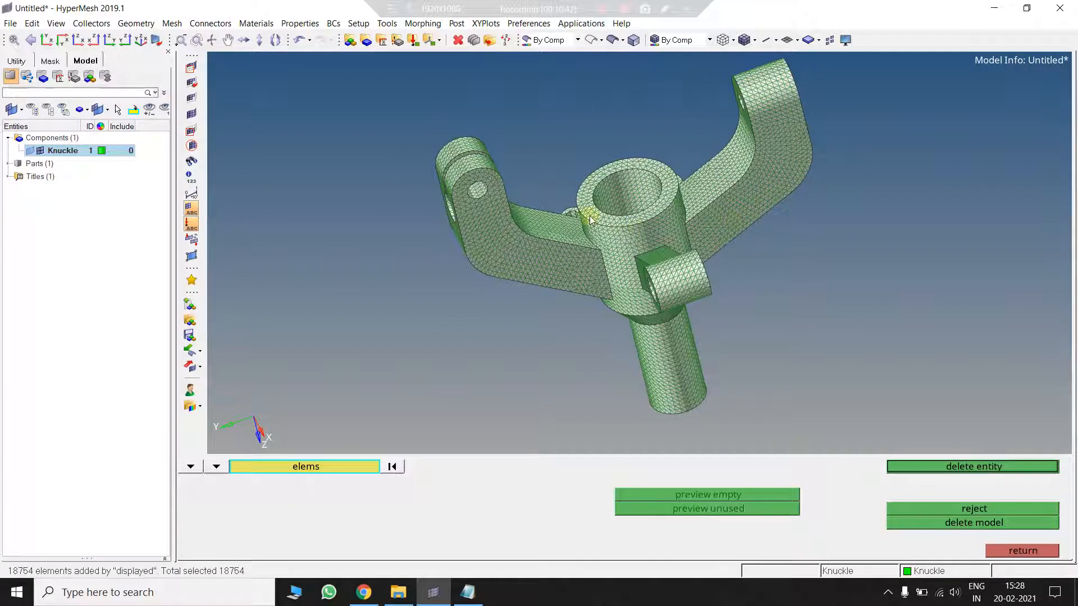
click(976, 469)
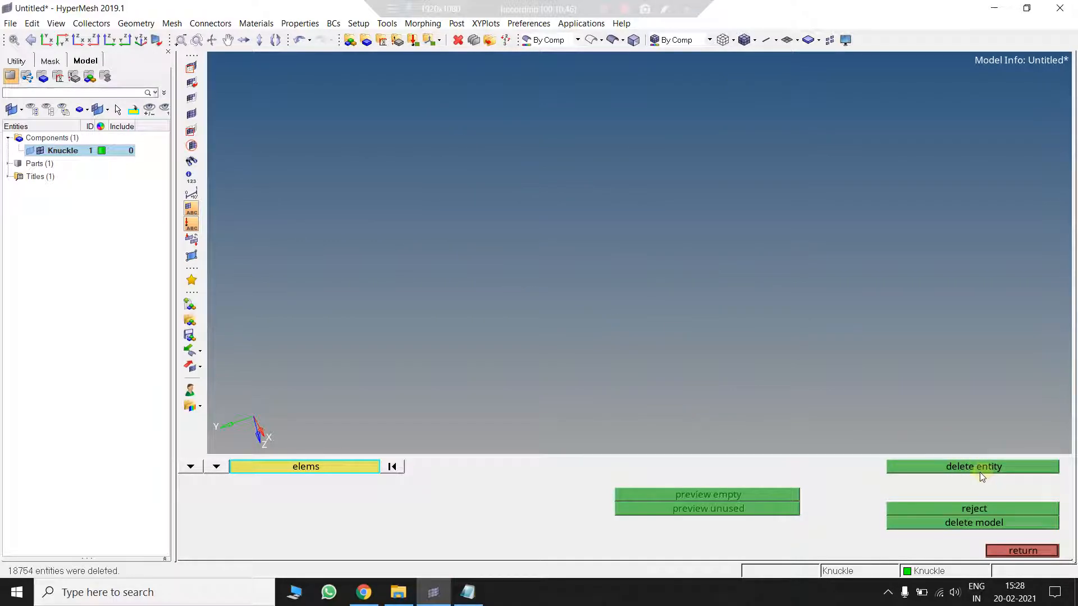
Step: Toggle the 3D and 2D element display separately to verify the shell deletion, and leave the 3D elements unmasked
click(52, 62)
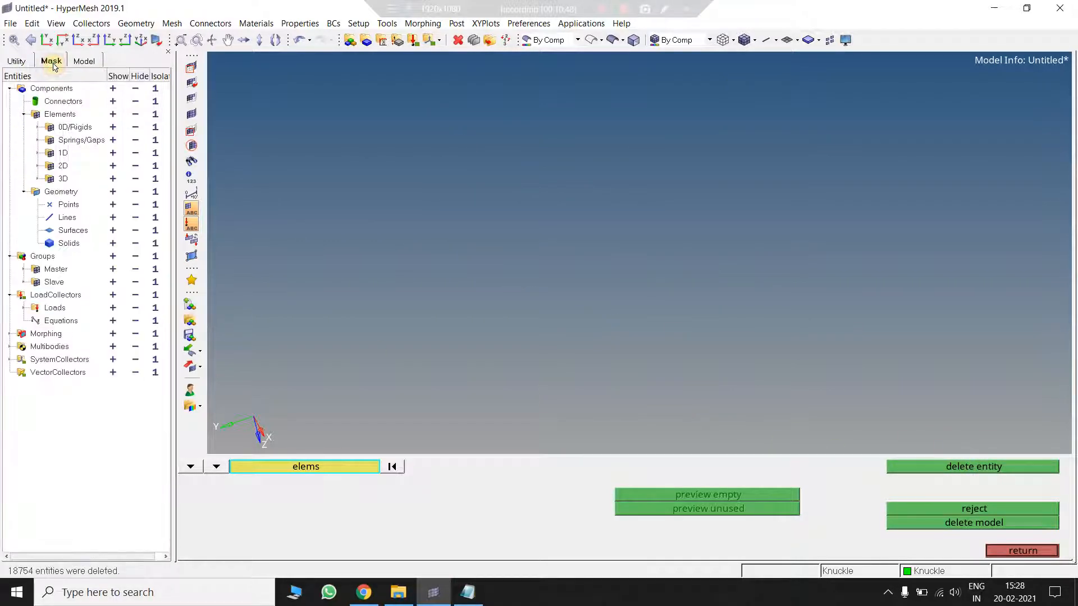
click(113, 179)
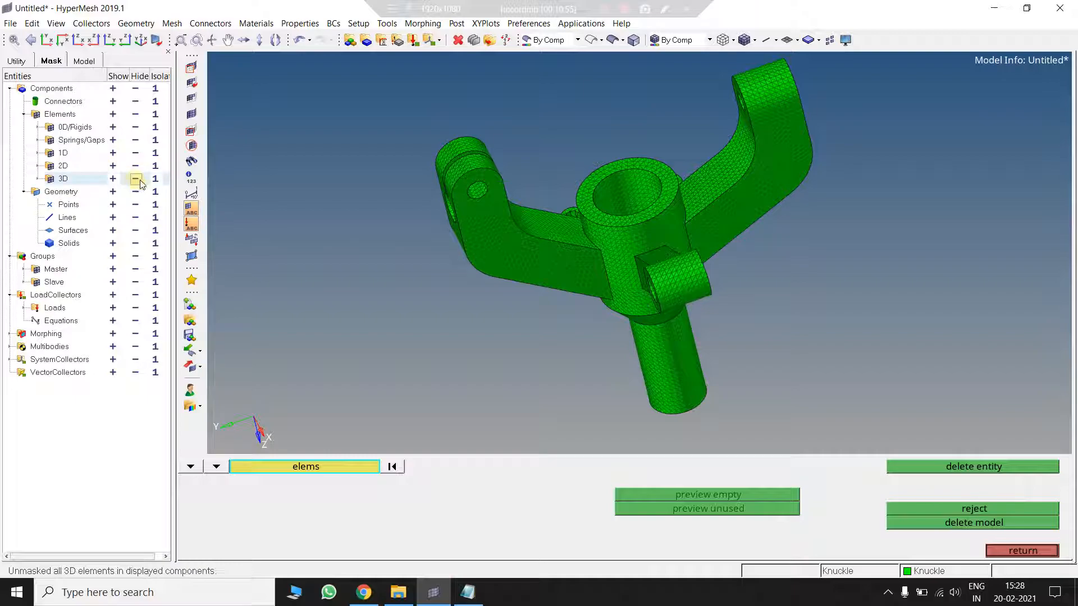
click(135, 179)
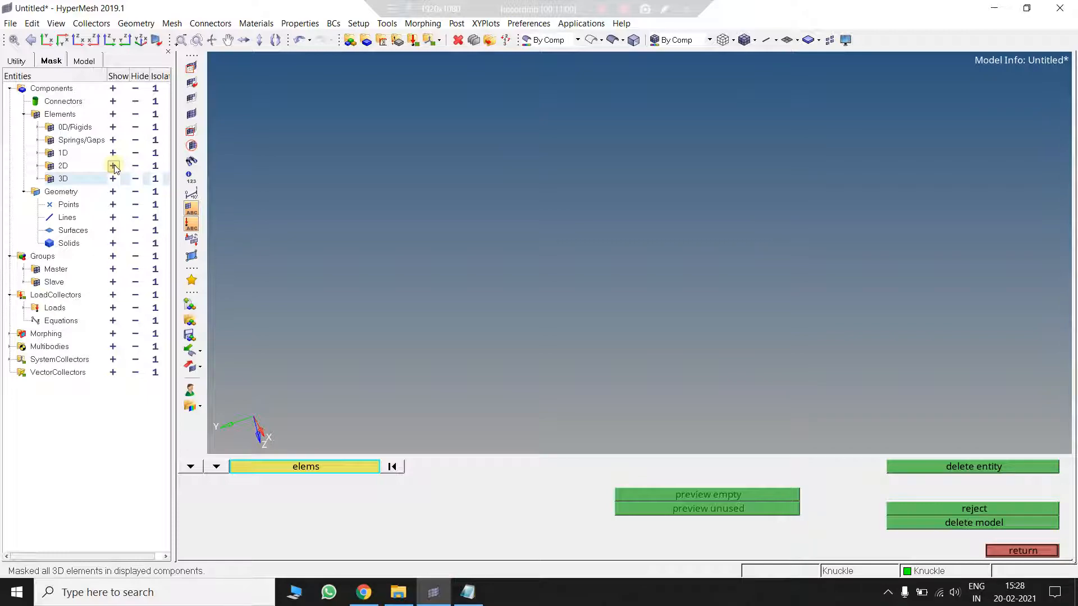
click(114, 168)
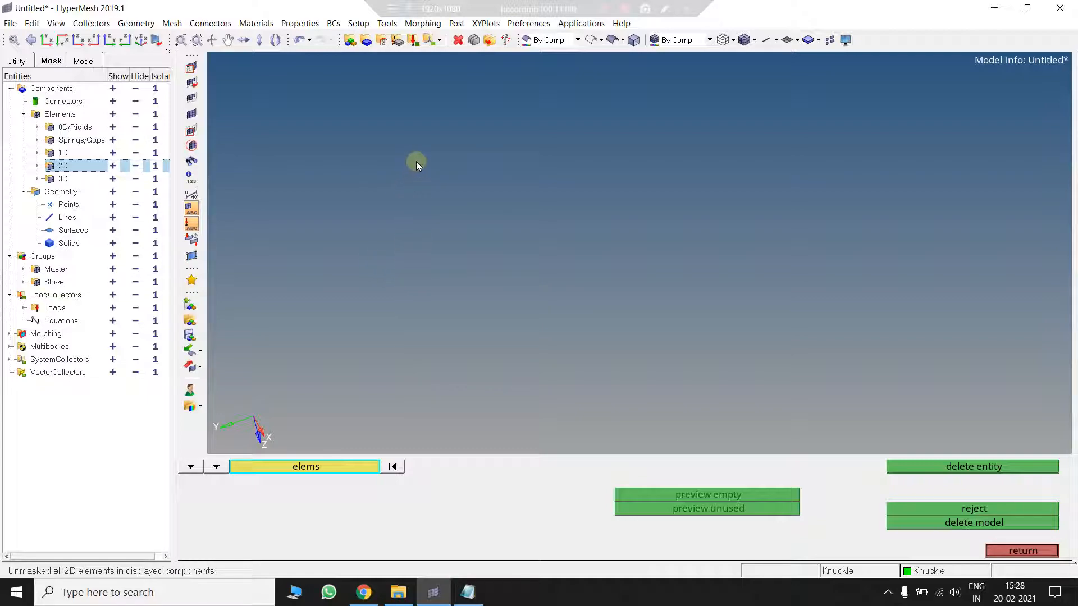
click(114, 180)
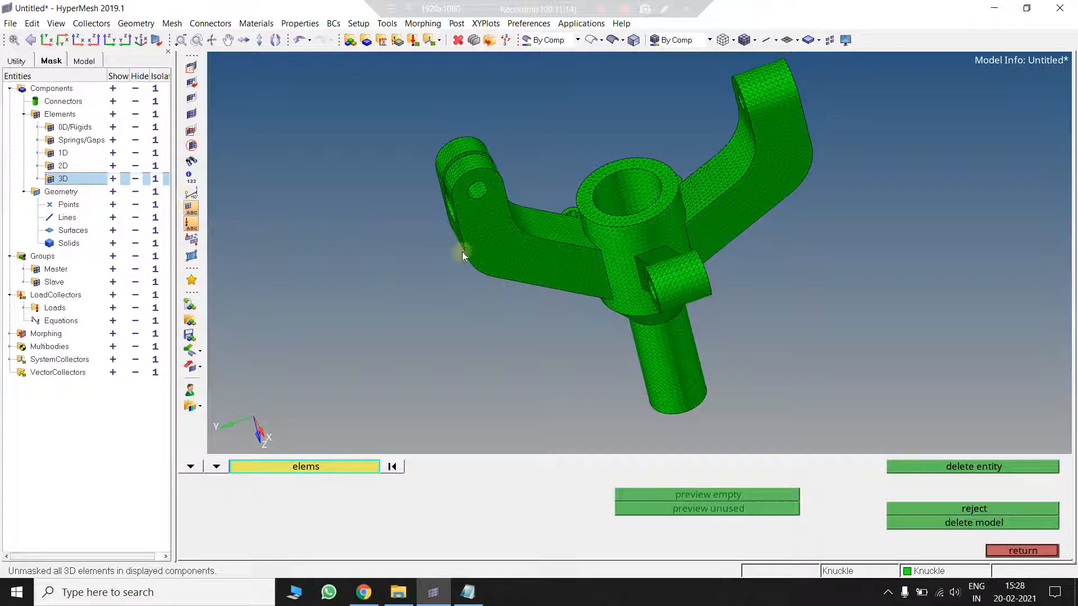
click(85, 60)
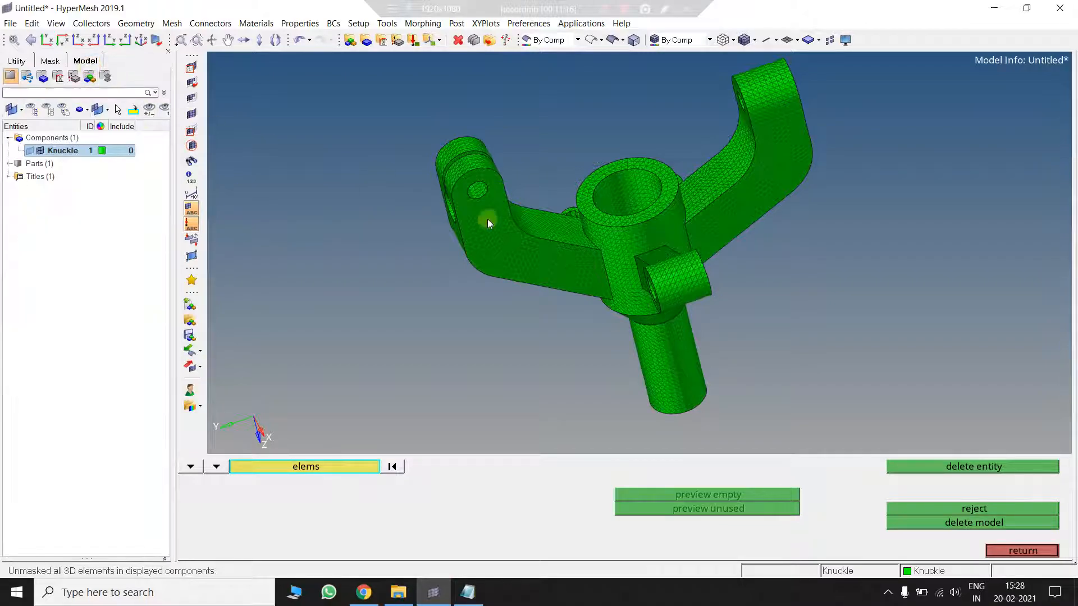
Step: Check the 2D elements for warpage above 5, skew above 60, chord deviation above 0.1 and cell squish above 0.5
key(F10)
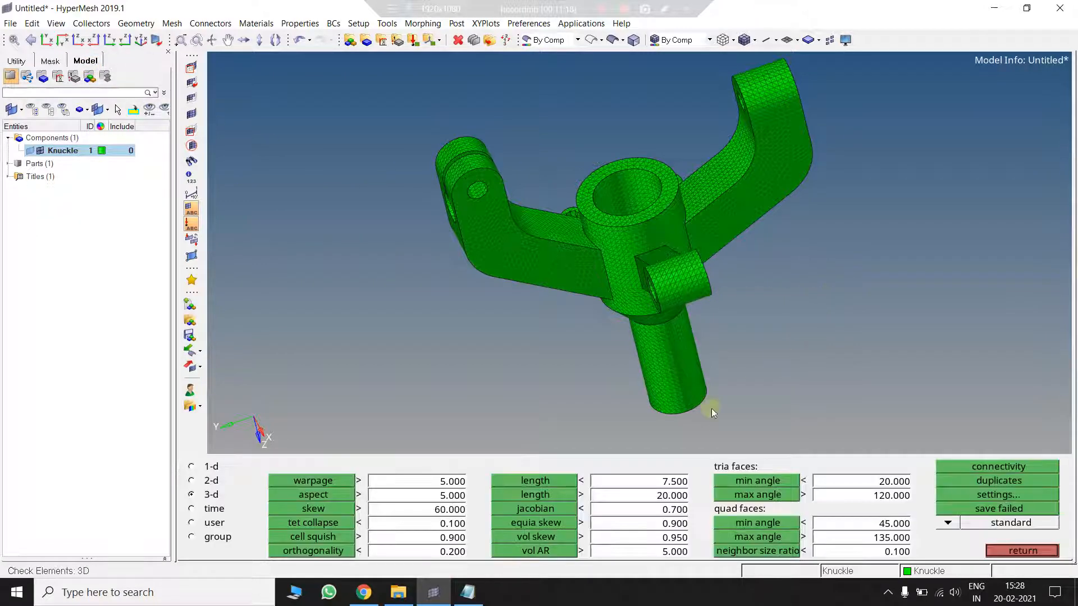
click(191, 481)
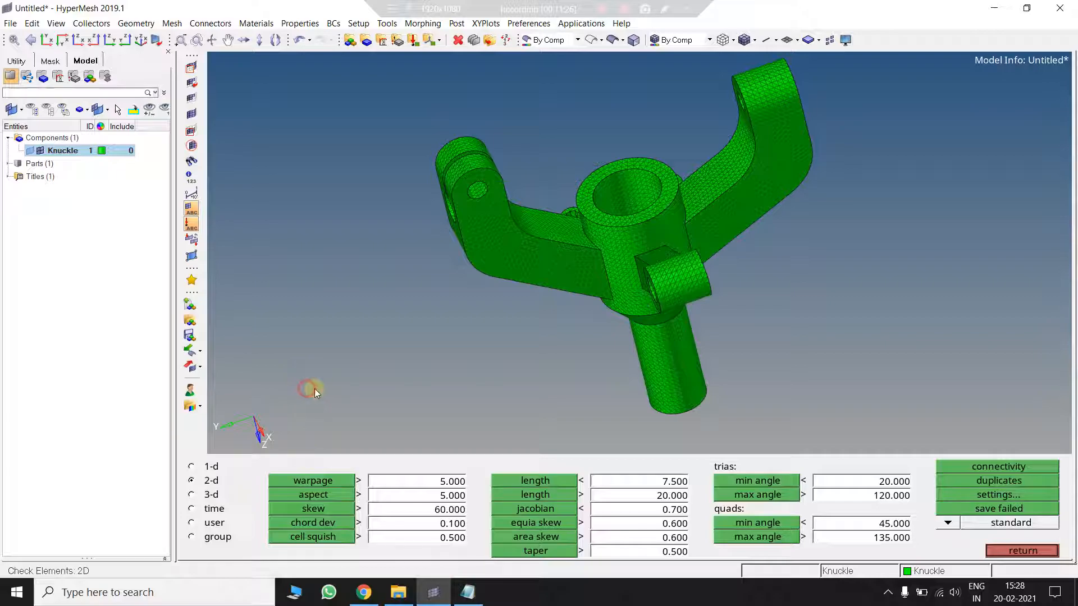
key(Escape)
key(Escape)
key(F10)
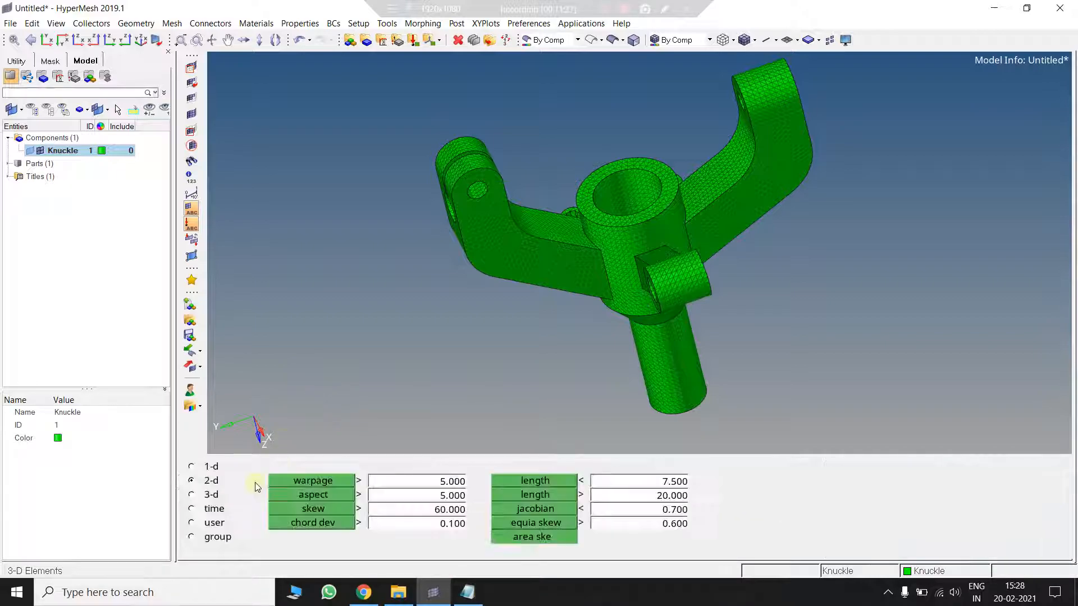
click(299, 479)
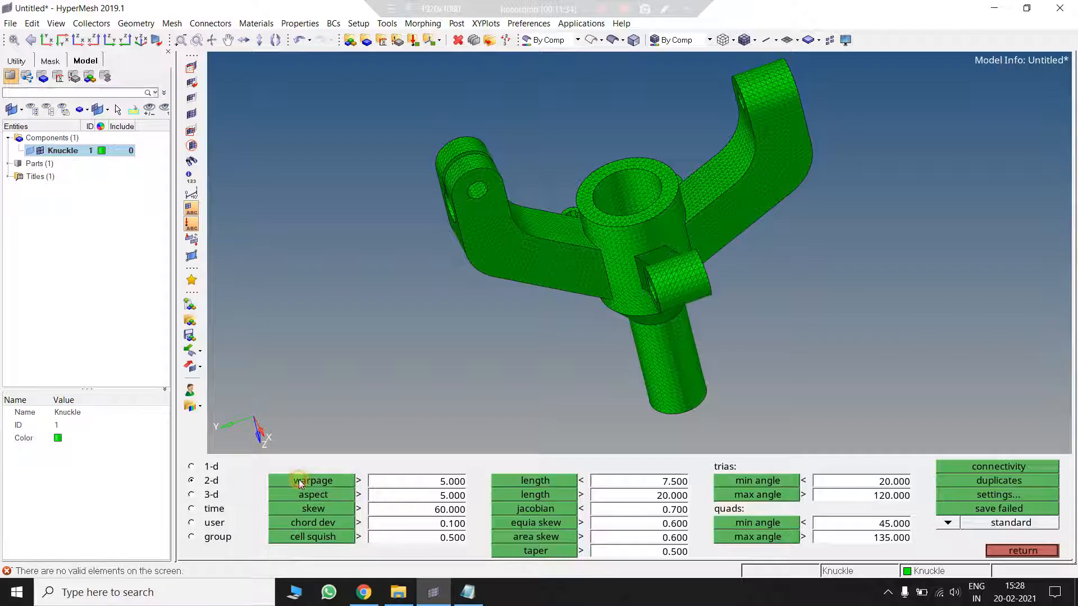
click(313, 508)
click(317, 511)
click(317, 523)
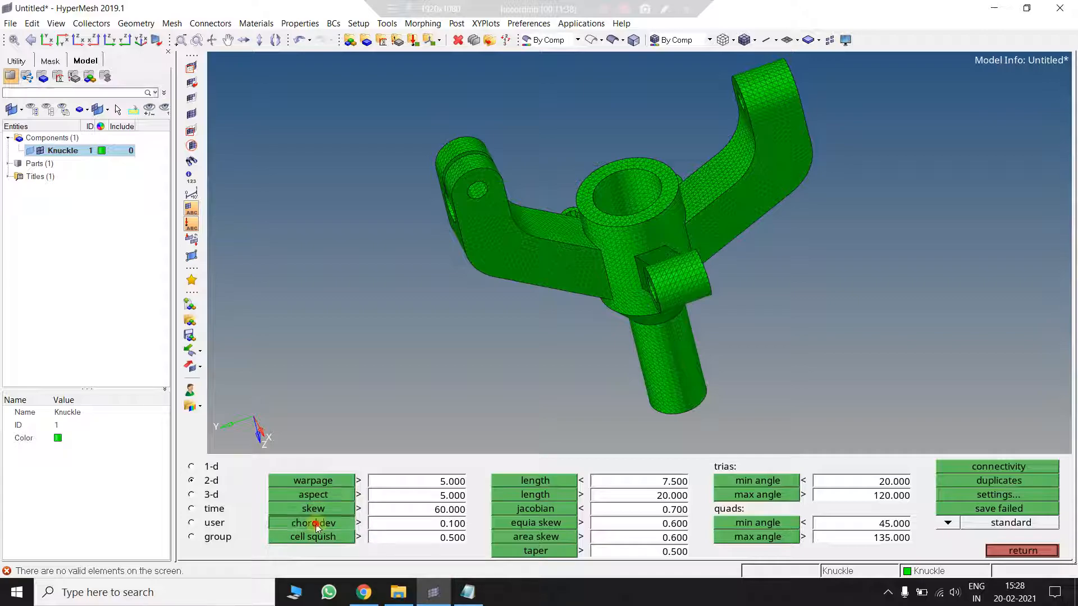
click(319, 536)
click(318, 481)
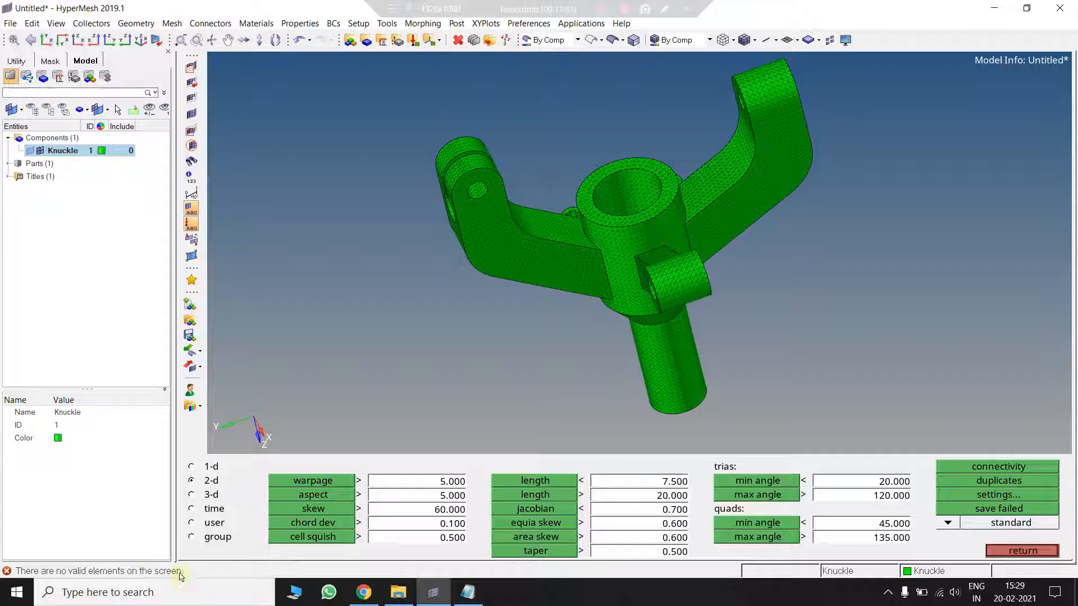
Step: Check the remaining 3D elements again for tet collapse below 0.1 and Jacobian below 0.7
click(191, 495)
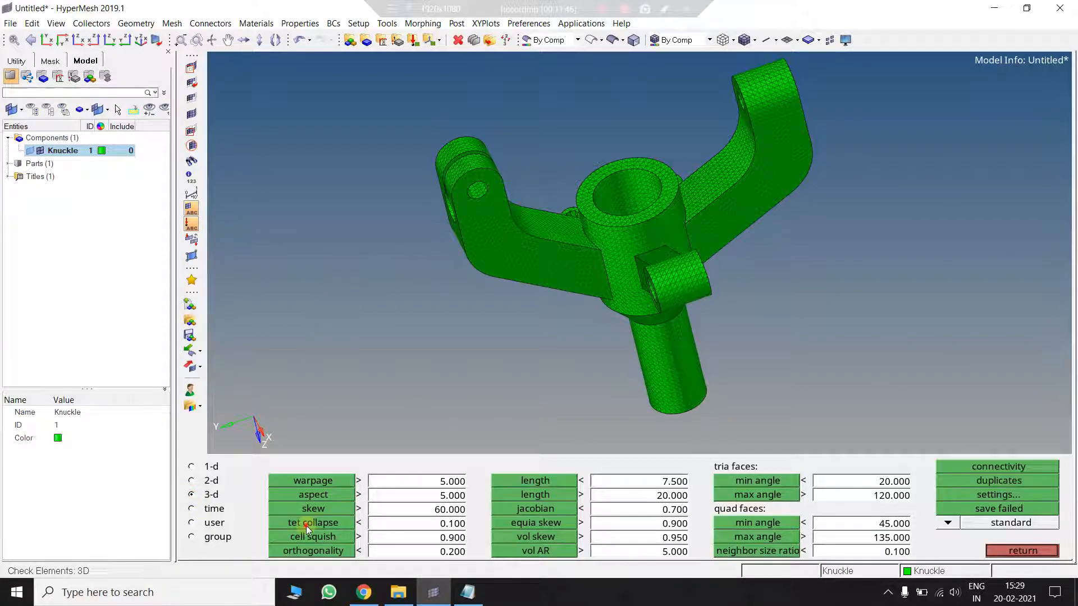
click(306, 524)
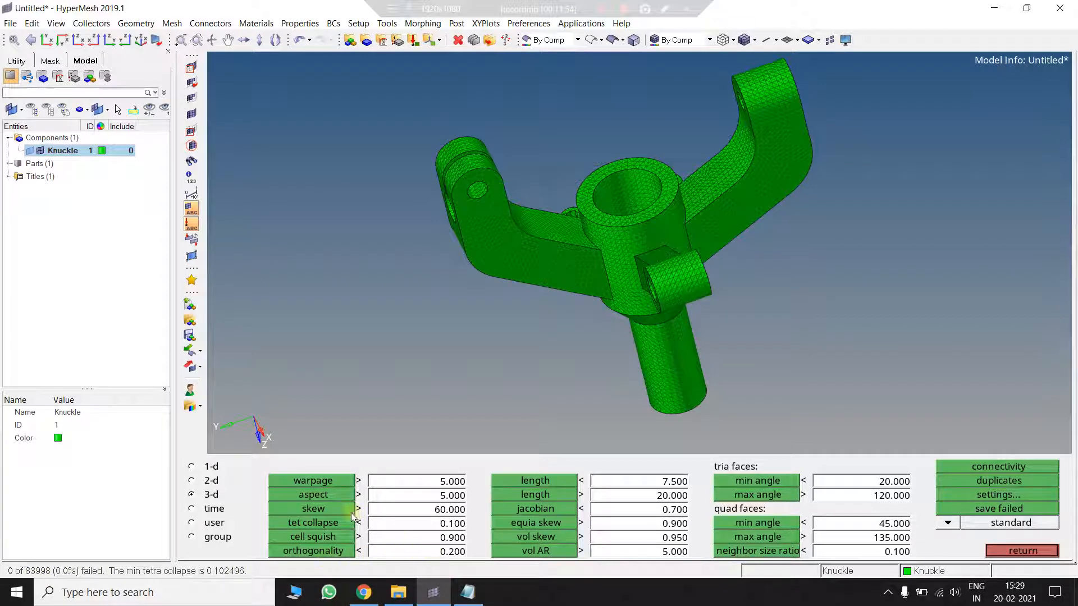
click(557, 509)
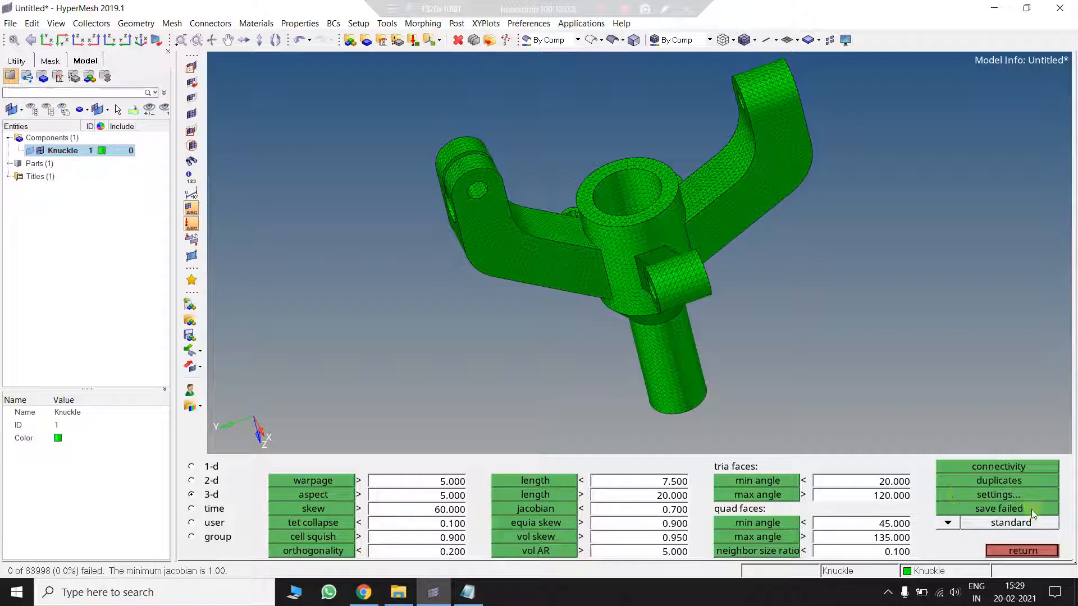
Step: Check the 3D elements for quad-face angles above 135, tria-face angles above 120 and tria-face angles below 20
click(755, 537)
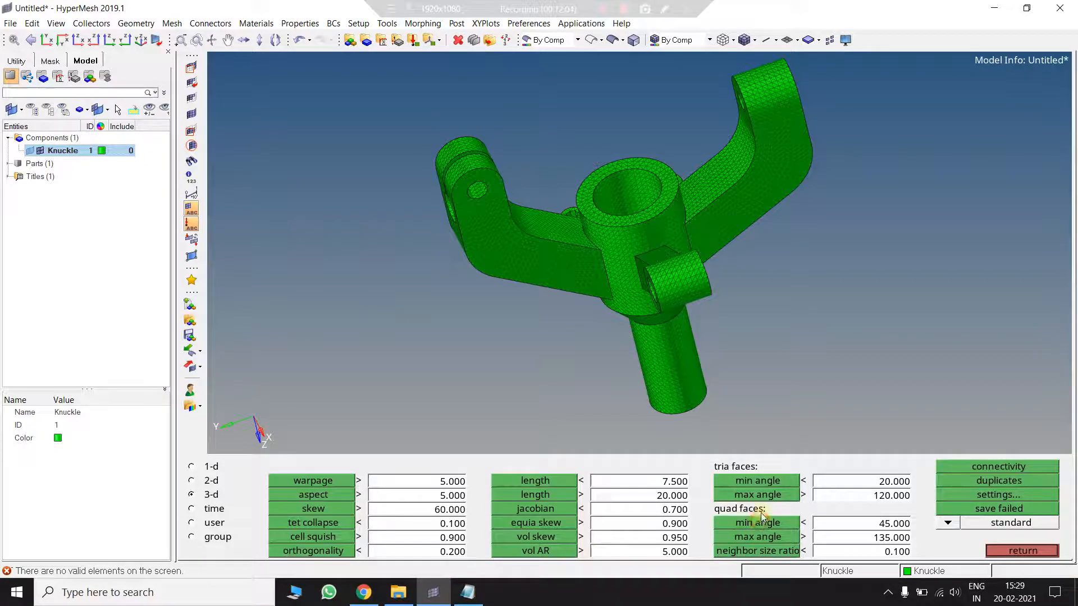
click(761, 495)
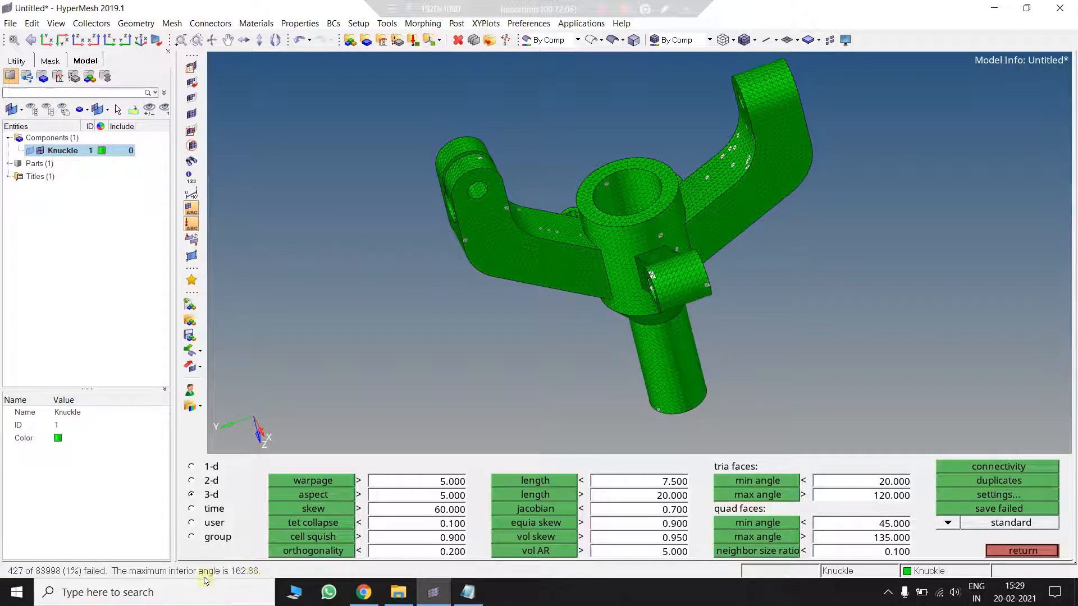
click(739, 485)
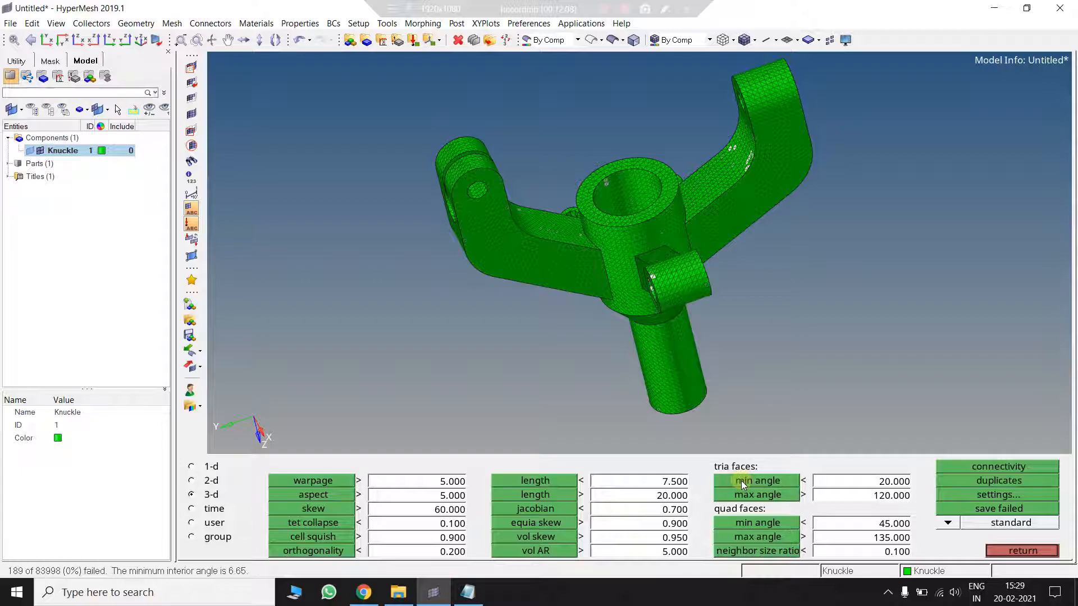
Step: Check the 3D elements for skew above 60, aspect ratio above 5, warpage above 5 and tet collapse below 0.1
click(306, 508)
click(308, 494)
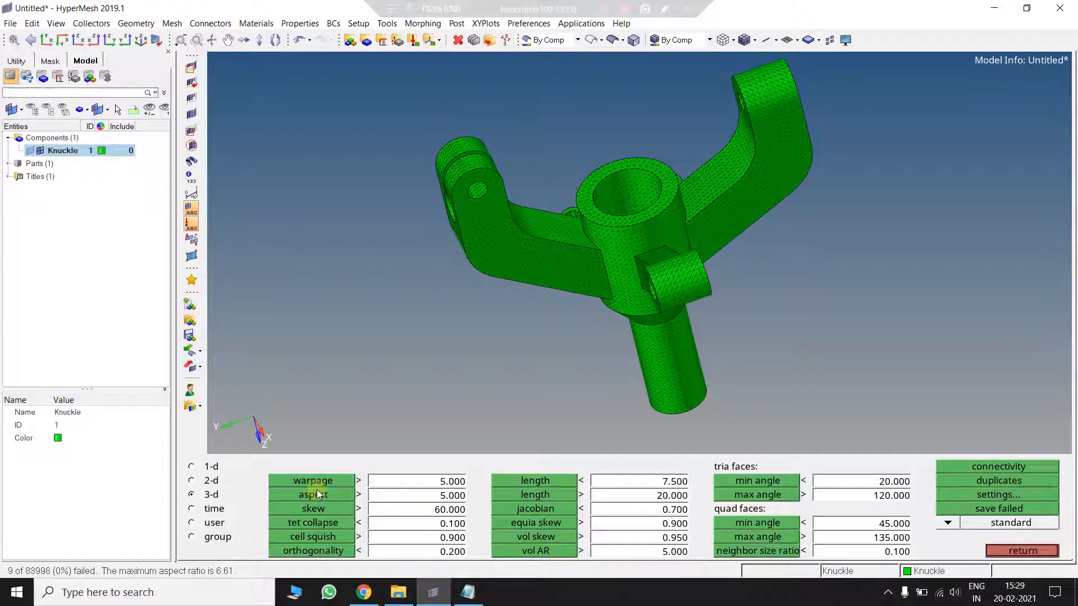
click(316, 482)
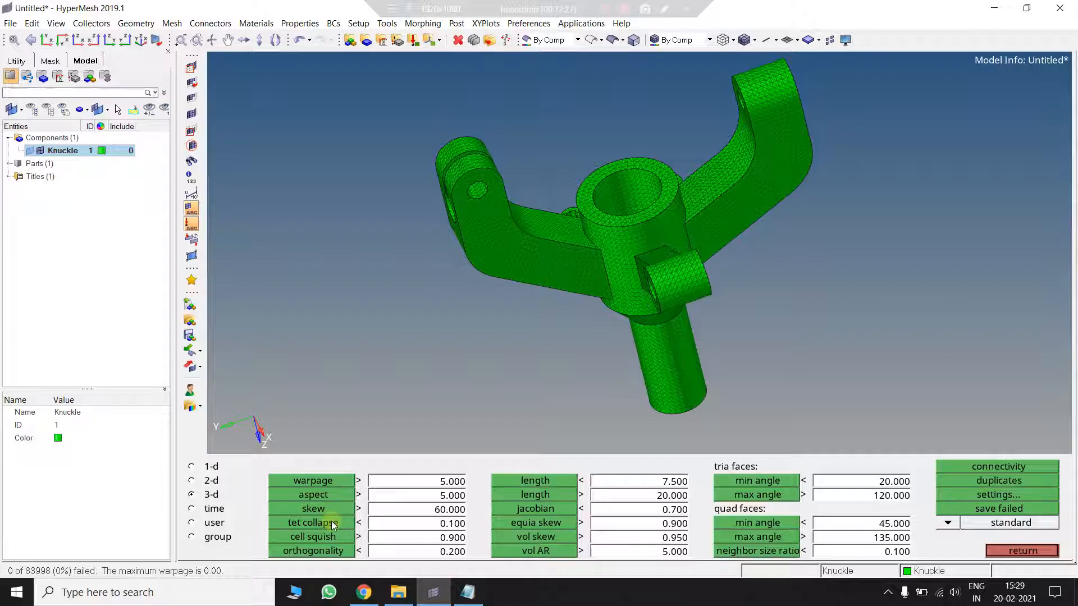
click(333, 524)
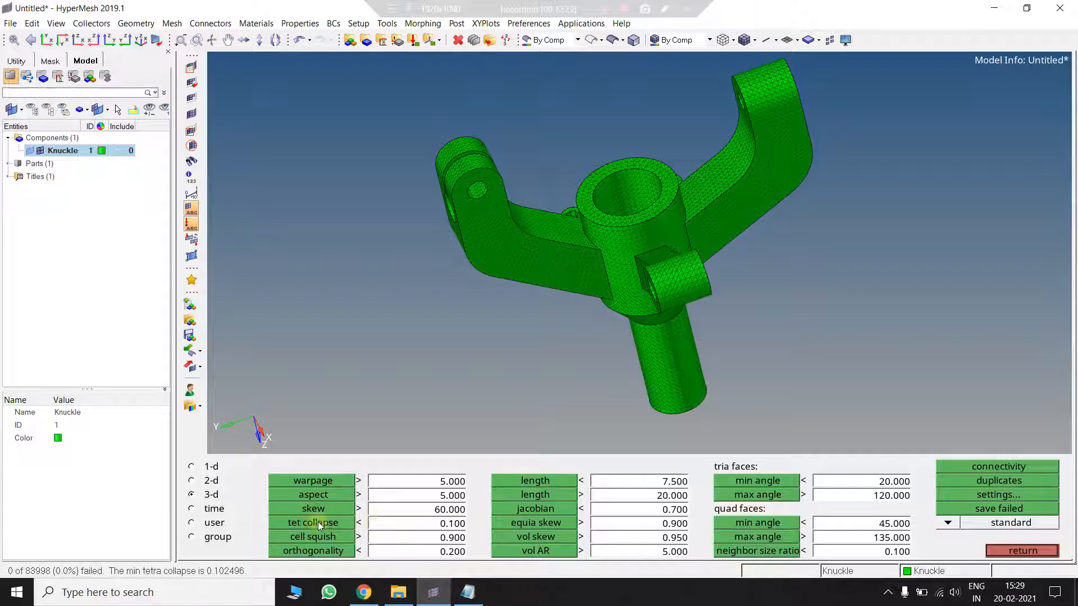
key(Escape)
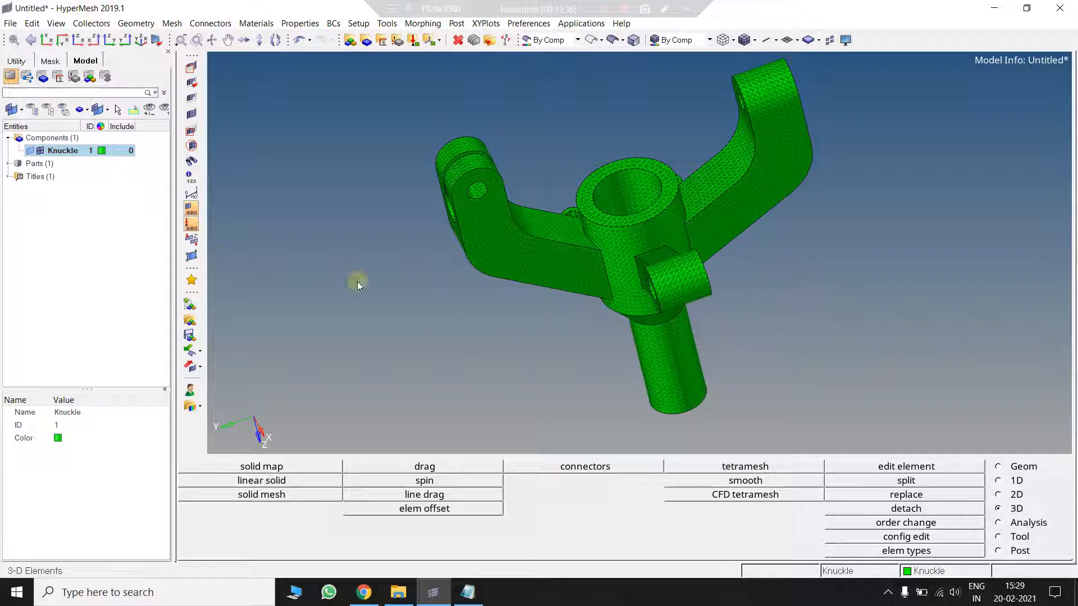
Step: Examine the finished tetra mesh of the knuckle from all sides, through the standard XY, XZ and YZ plane views and the isometric view
ctrl+drag(751, 233, 869, 187)
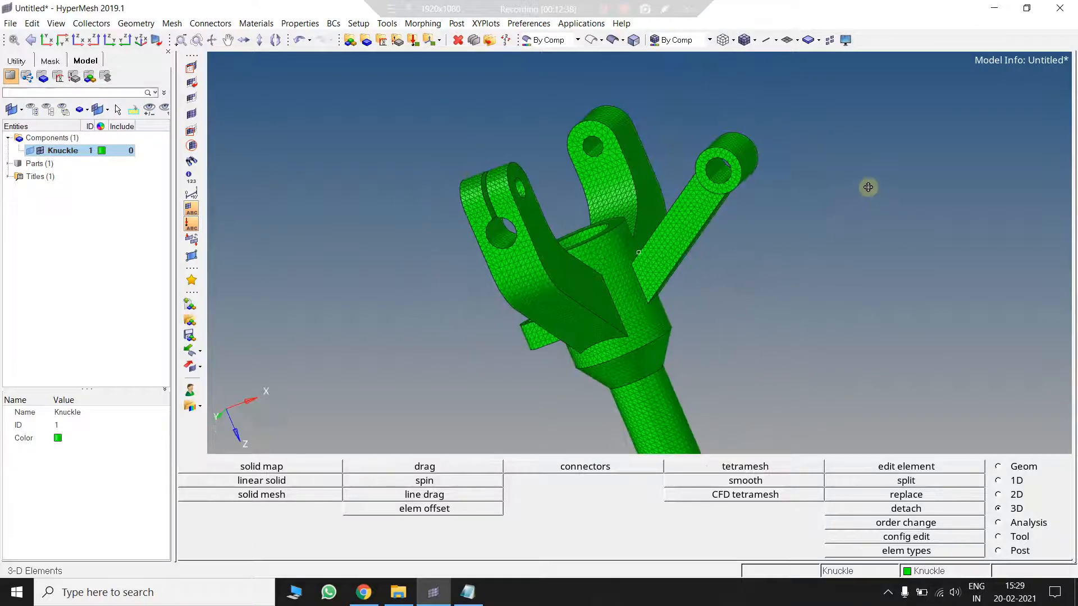
ctrl+drag(681, 251, 783, 346)
ctrl+drag(795, 288, 483, 207)
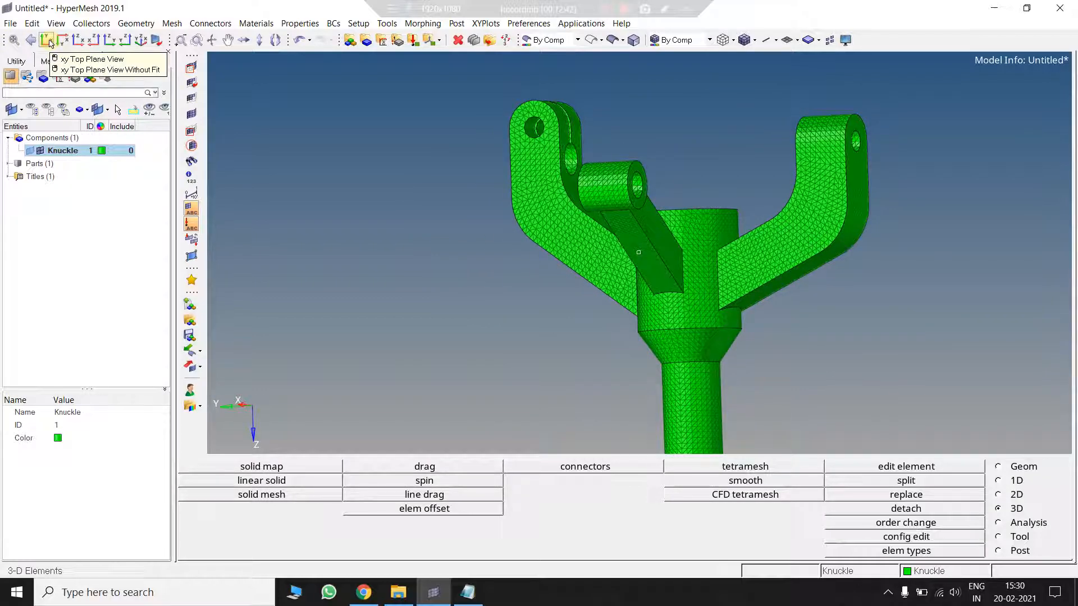
click(49, 41)
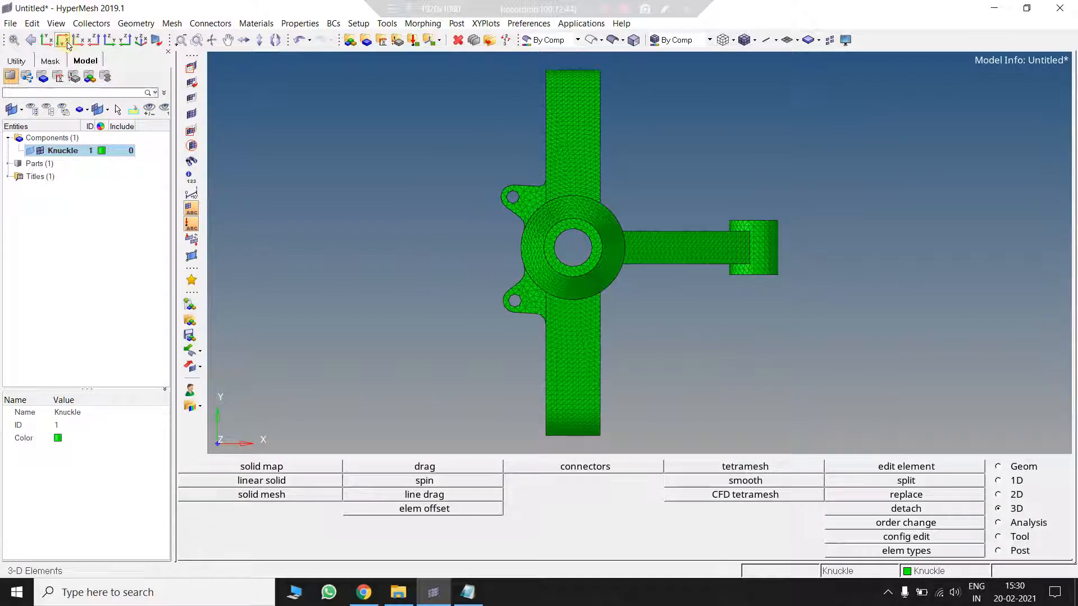
click(63, 41)
click(78, 42)
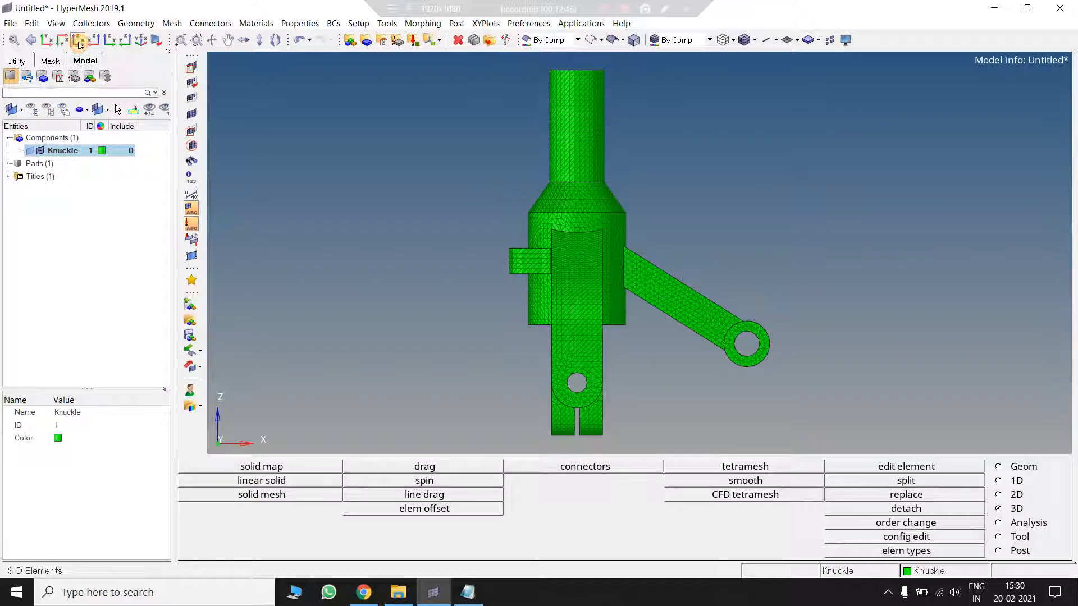
click(94, 41)
click(110, 41)
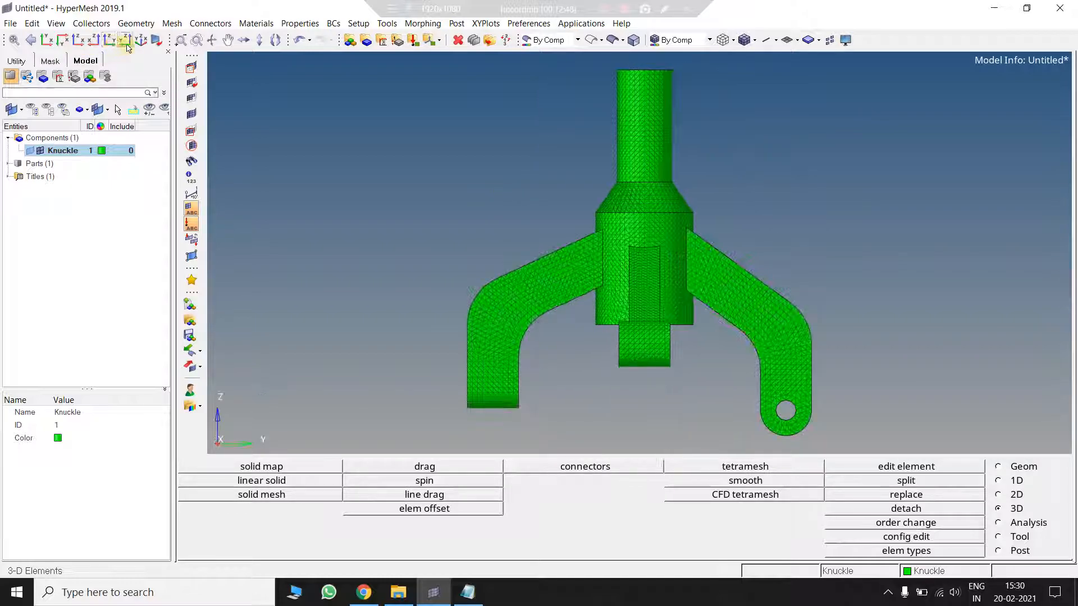
click(126, 42)
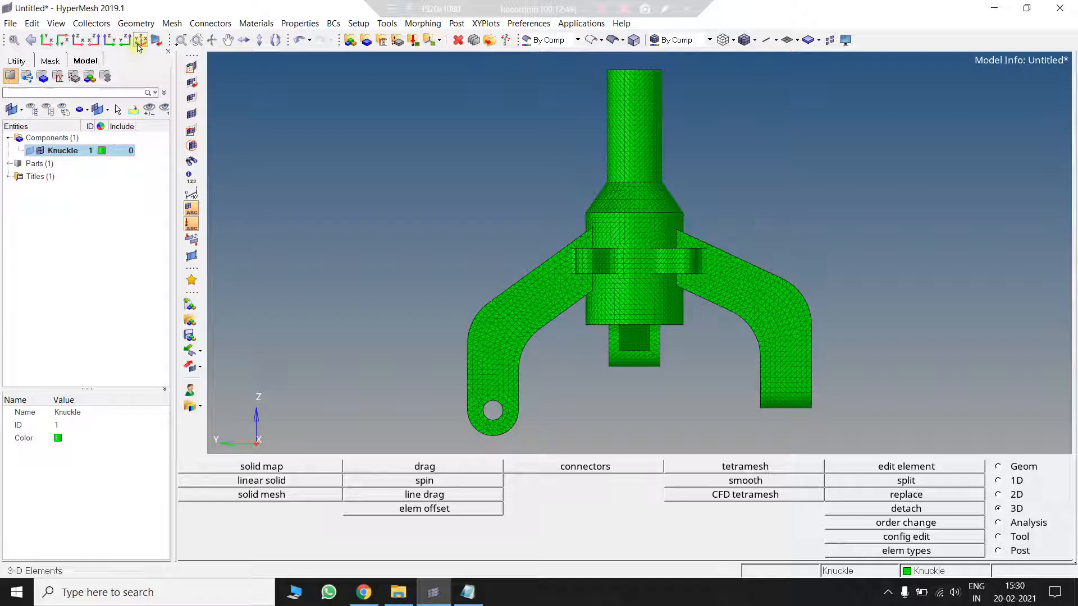
click(139, 40)
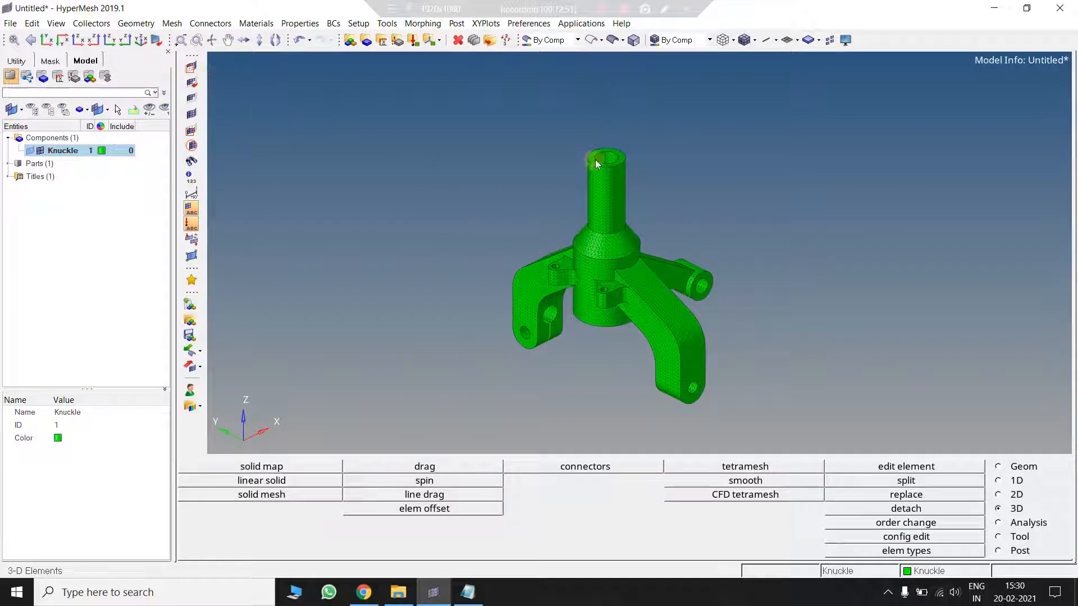
Step: Reverse the isometric view to see the knuckle from the opposite side, and examine the mesh on the arms and hub up close
click(158, 45)
click(157, 45)
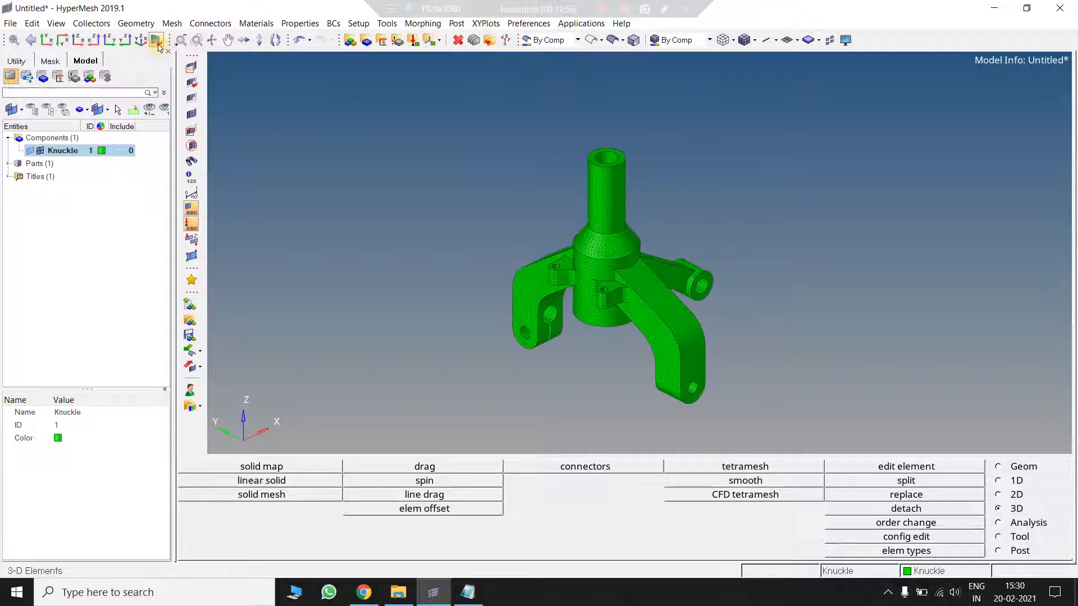
click(158, 44)
click(158, 45)
click(157, 45)
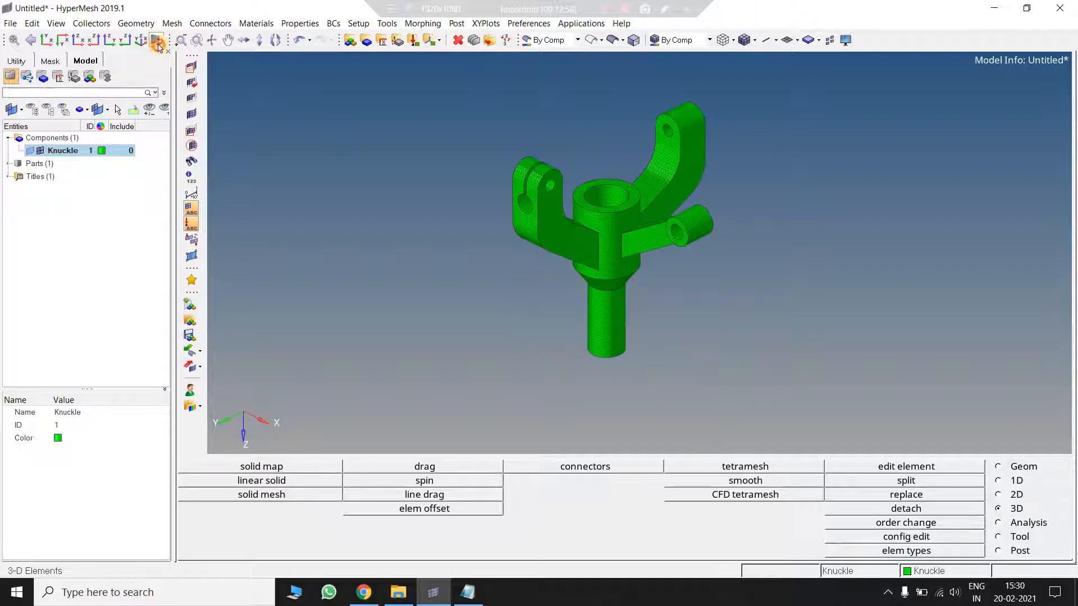
click(158, 45)
click(158, 45)
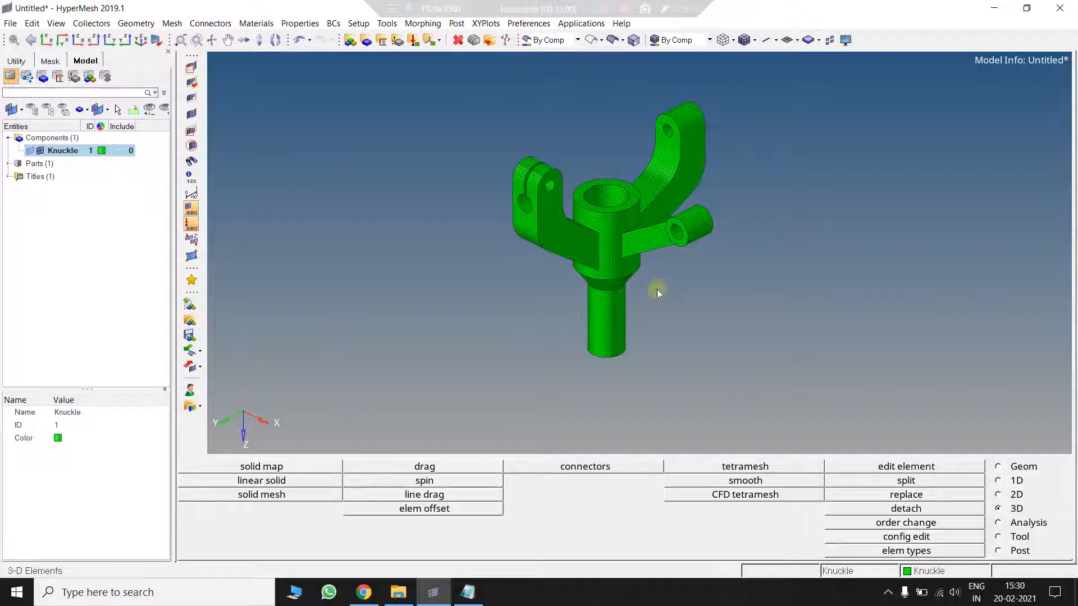
scroll(634, 222, up, 3)
scroll(606, 227, down, 2)
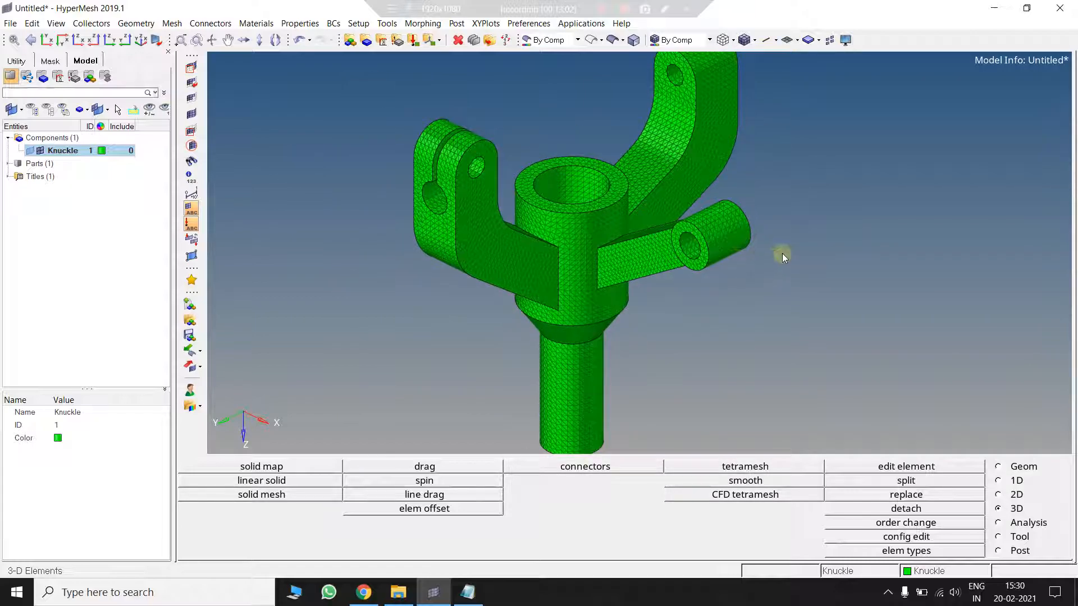
ctrl+drag(739, 252, 534, 227)
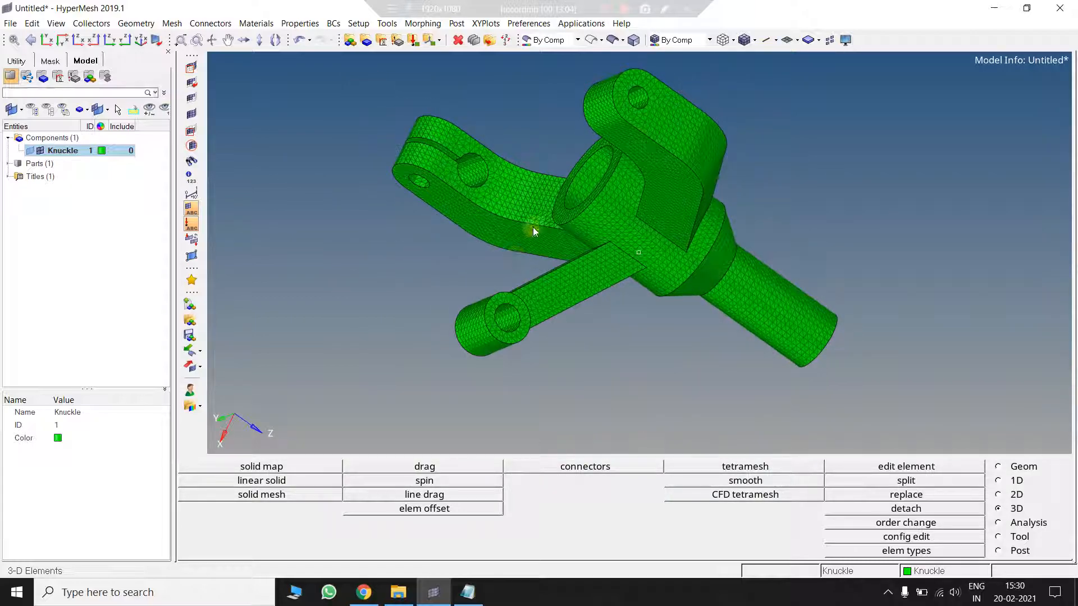
scroll(599, 232, up, 3)
ctrl+drag(832, 302, 744, 318)
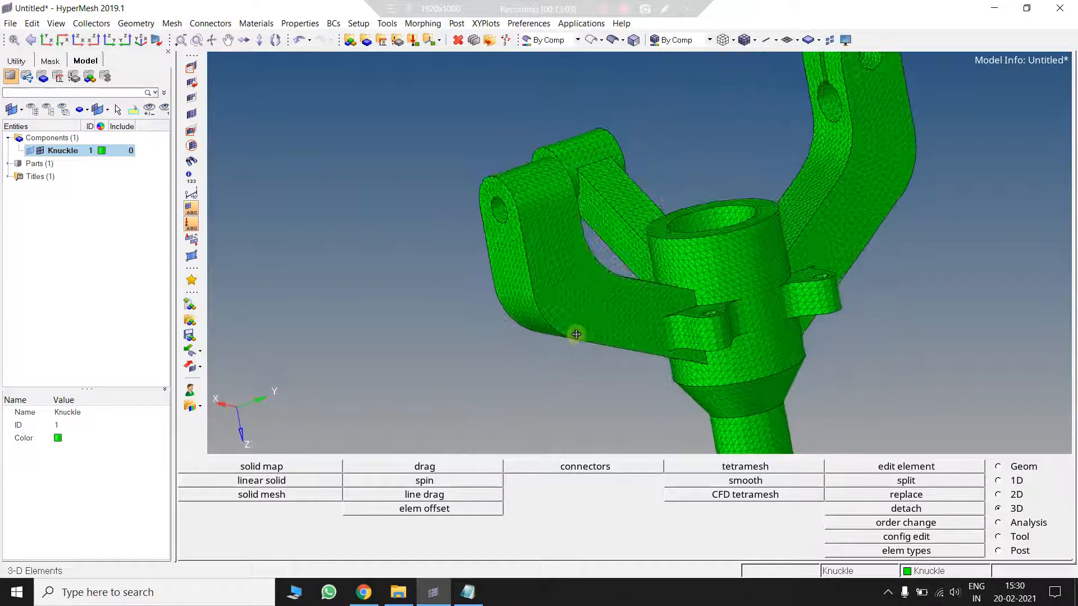